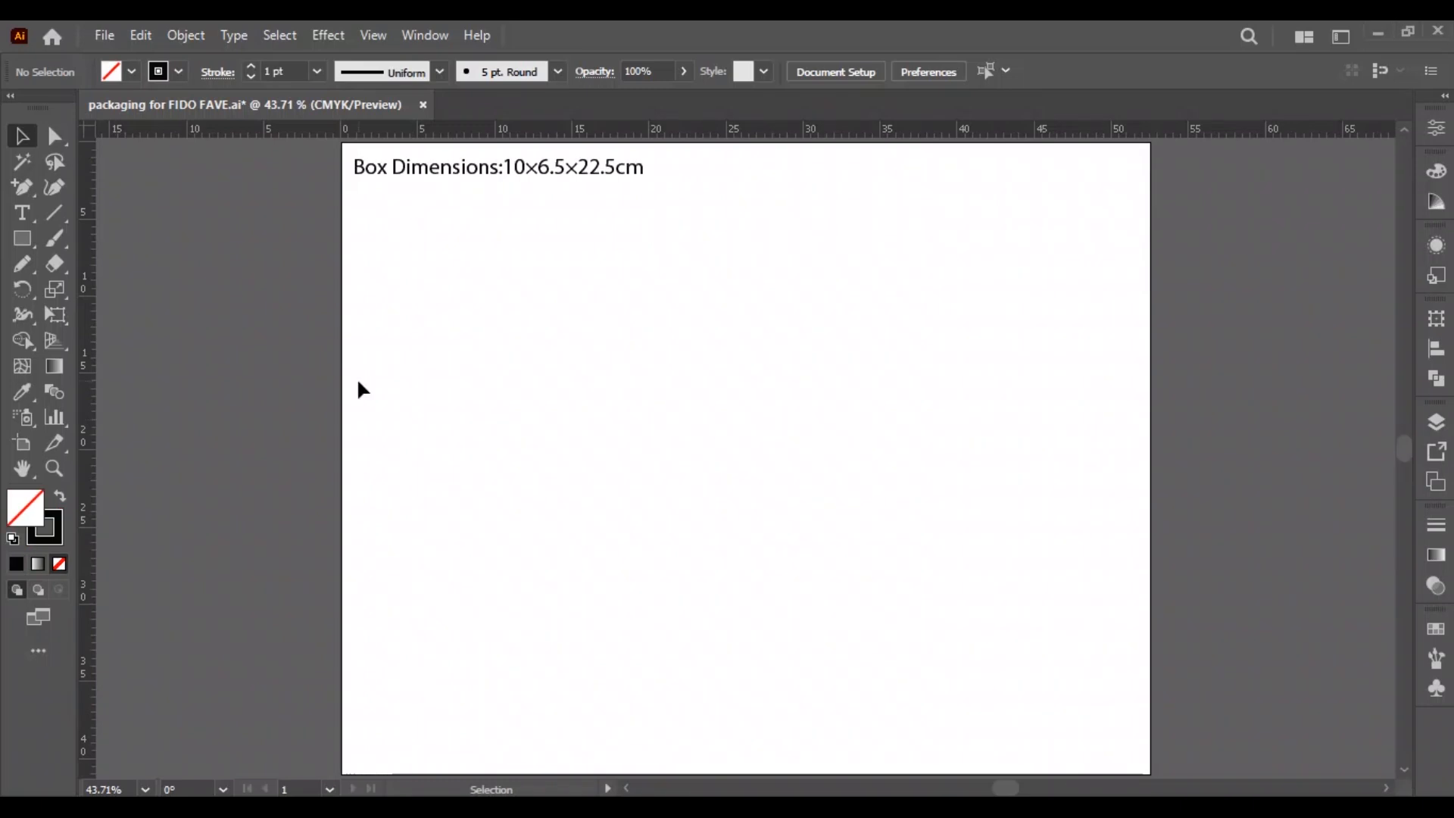
Draw a rectangle 10 cm wide and 22.5 cm high as the first box panel.
{"action": "key", "text": "m"}
{"action": "left_click", "coordinate": [609, 408]}
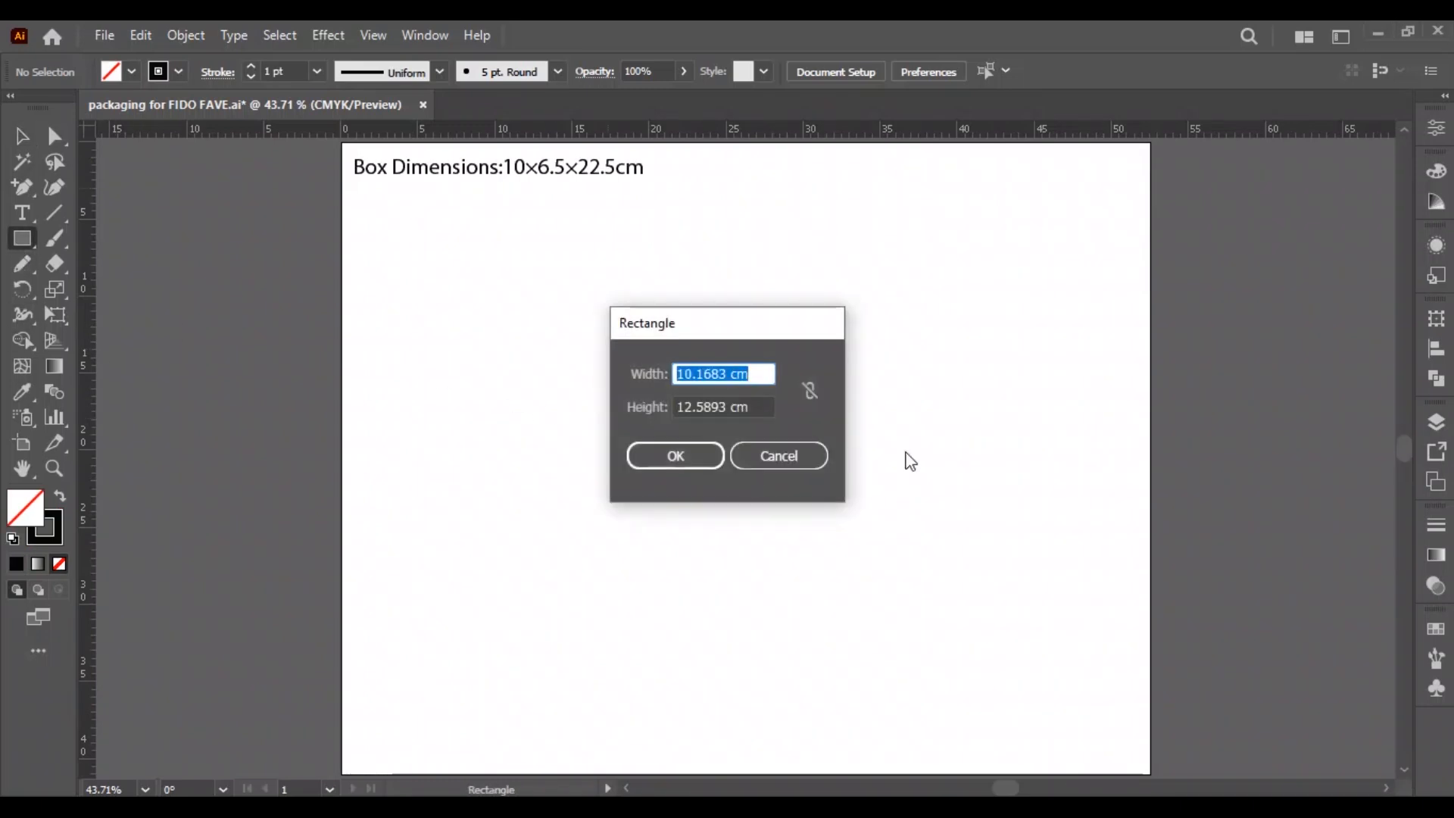
{"action": "type", "text": "10"}
{"action": "key", "text": "Tab"}
{"action": "type", "text": "2"}
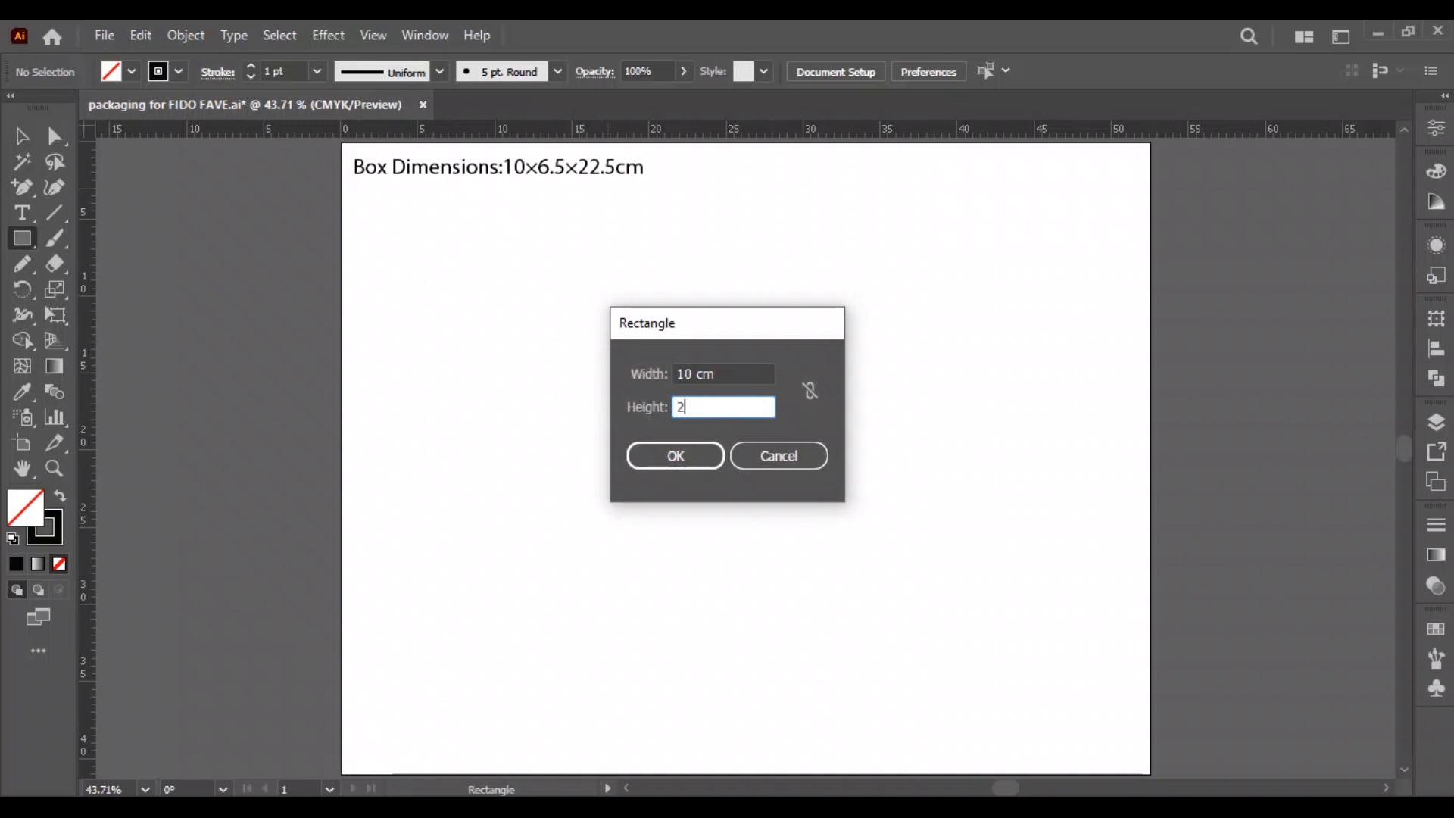
{"action": "key", "text": "Return"}
Centre the rectangle vertically on the artboard and move it leftward so its left edge sits at about X 10.5 cm.
{"action": "key", "text": "v"}
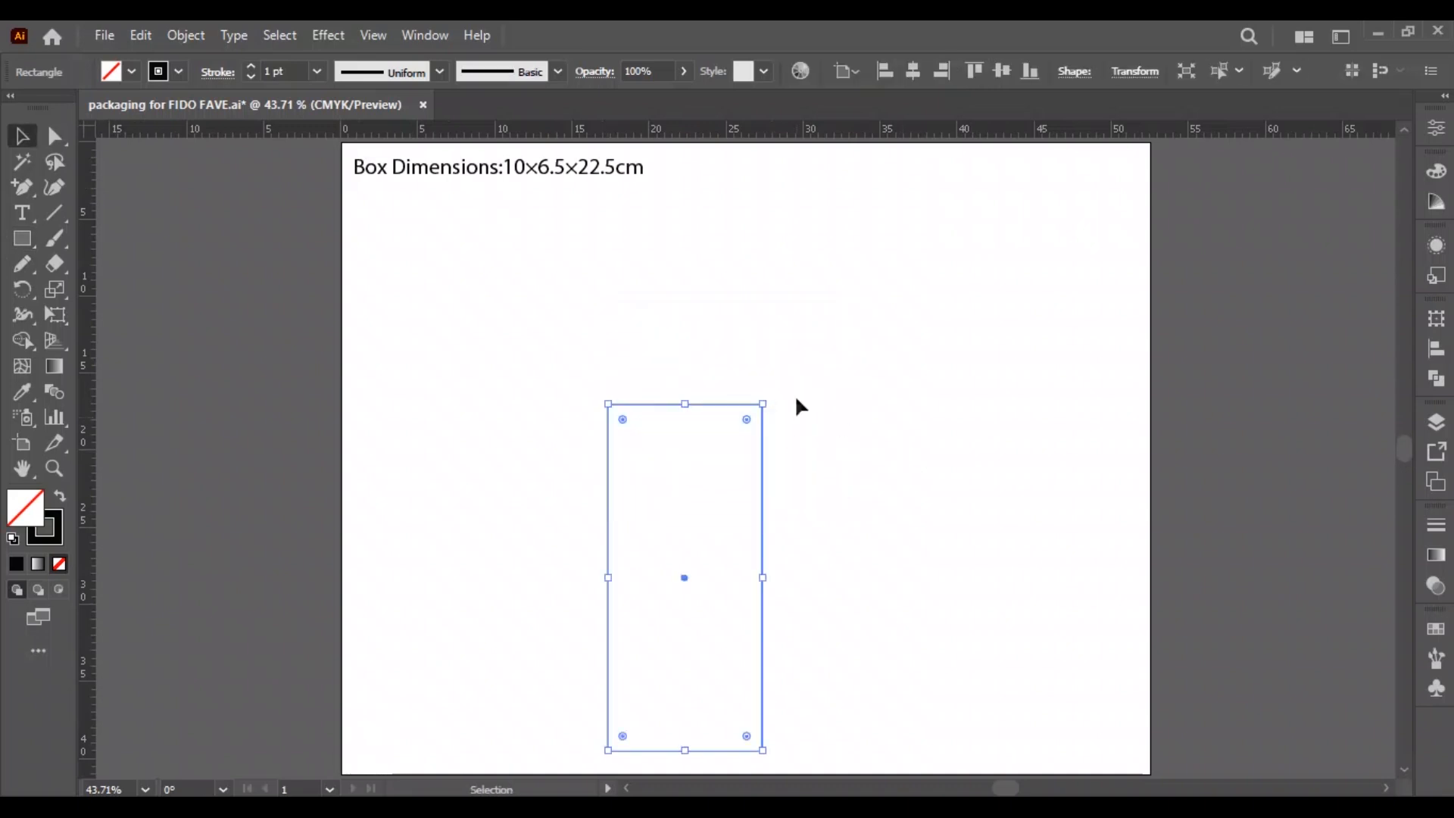
{"action": "left_click", "coordinate": [1007, 75]}
{"action": "left_click", "coordinate": [784, 422]}
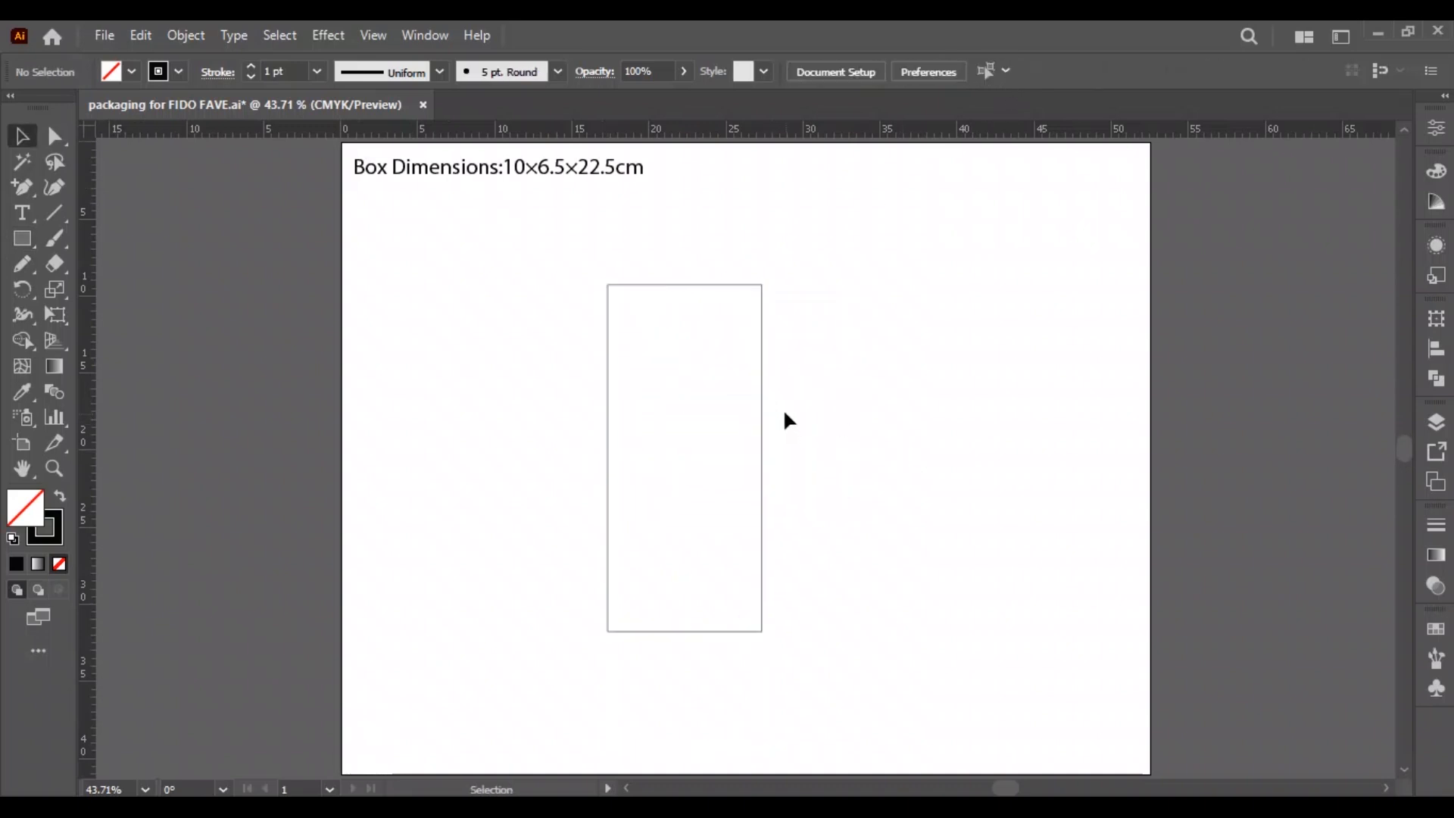
{"action": "left_click_drag", "start_coordinate": [762, 402], "coordinate": [678, 418]}
{"action": "left_click", "coordinate": [646, 546]}
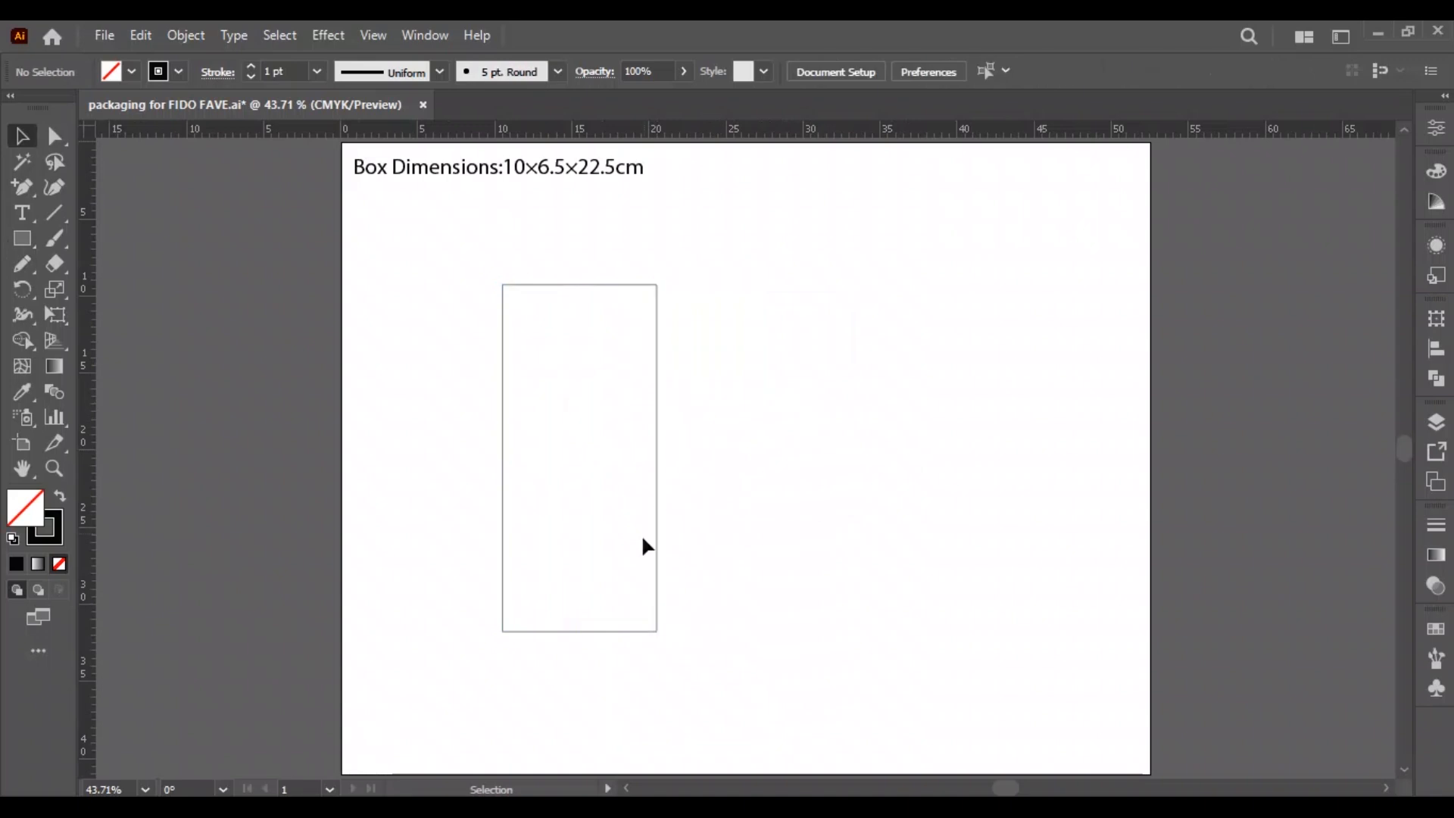
Duplicate the panel flush against its right edge and set the copy's width to 6.5 cm, keeping its left edge fixed.
{"action": "left_click_drag", "start_coordinate": [659, 544], "coordinate": [812, 523]}
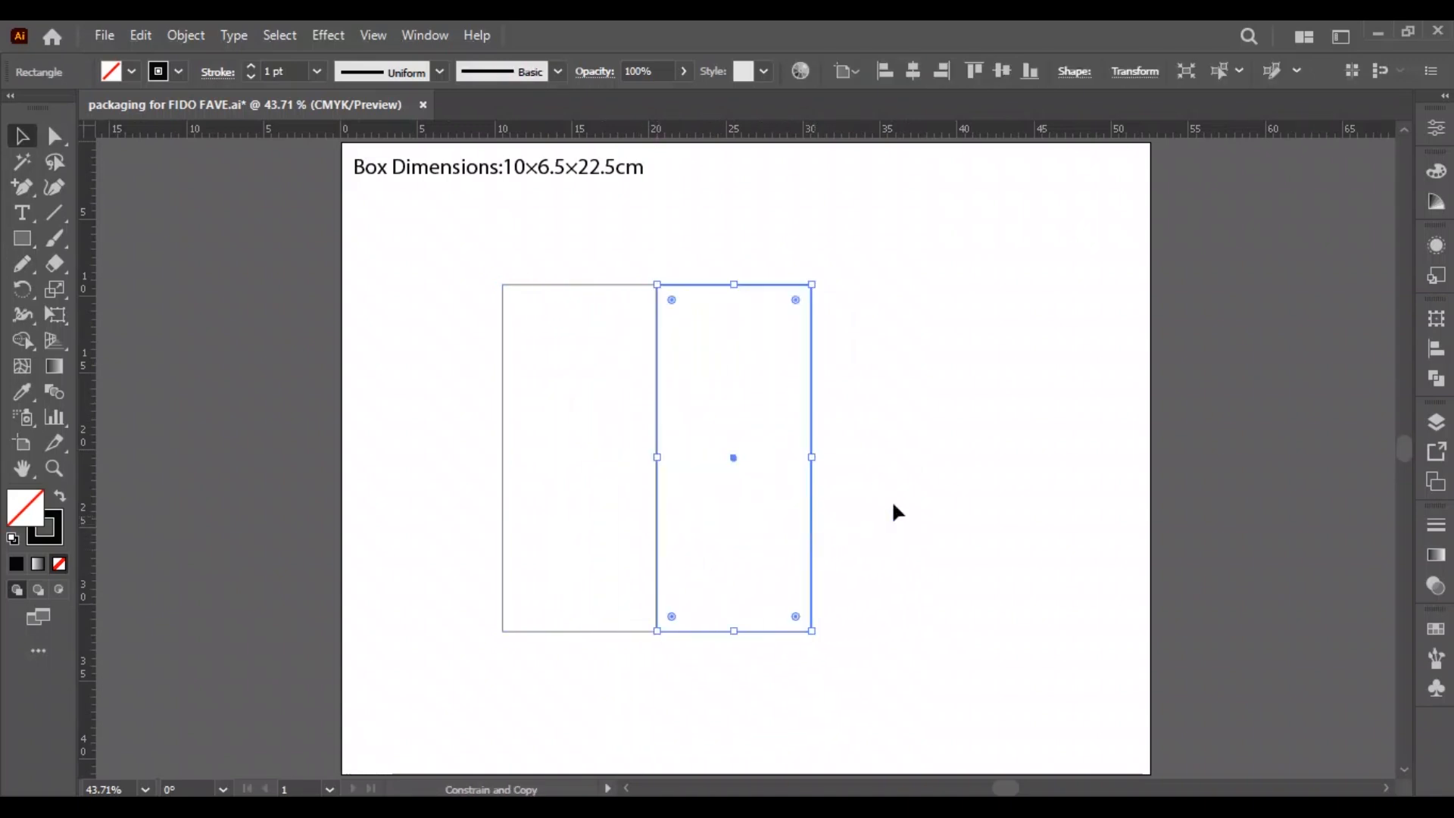
{"action": "left_click", "coordinate": [1436, 127]}
{"action": "left_click", "coordinate": [1161, 226]}
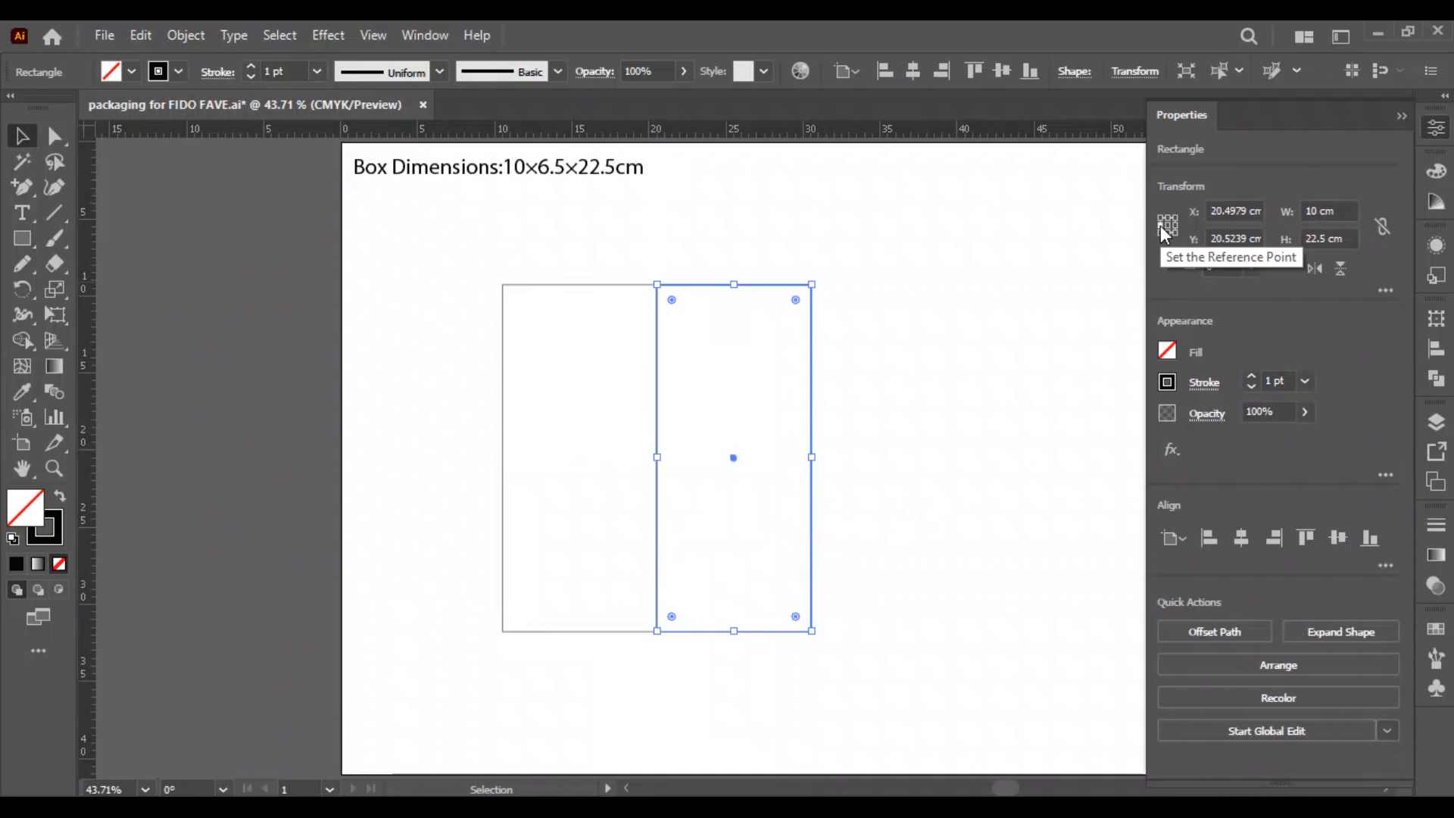
{"action": "left_click", "coordinate": [1342, 211]}
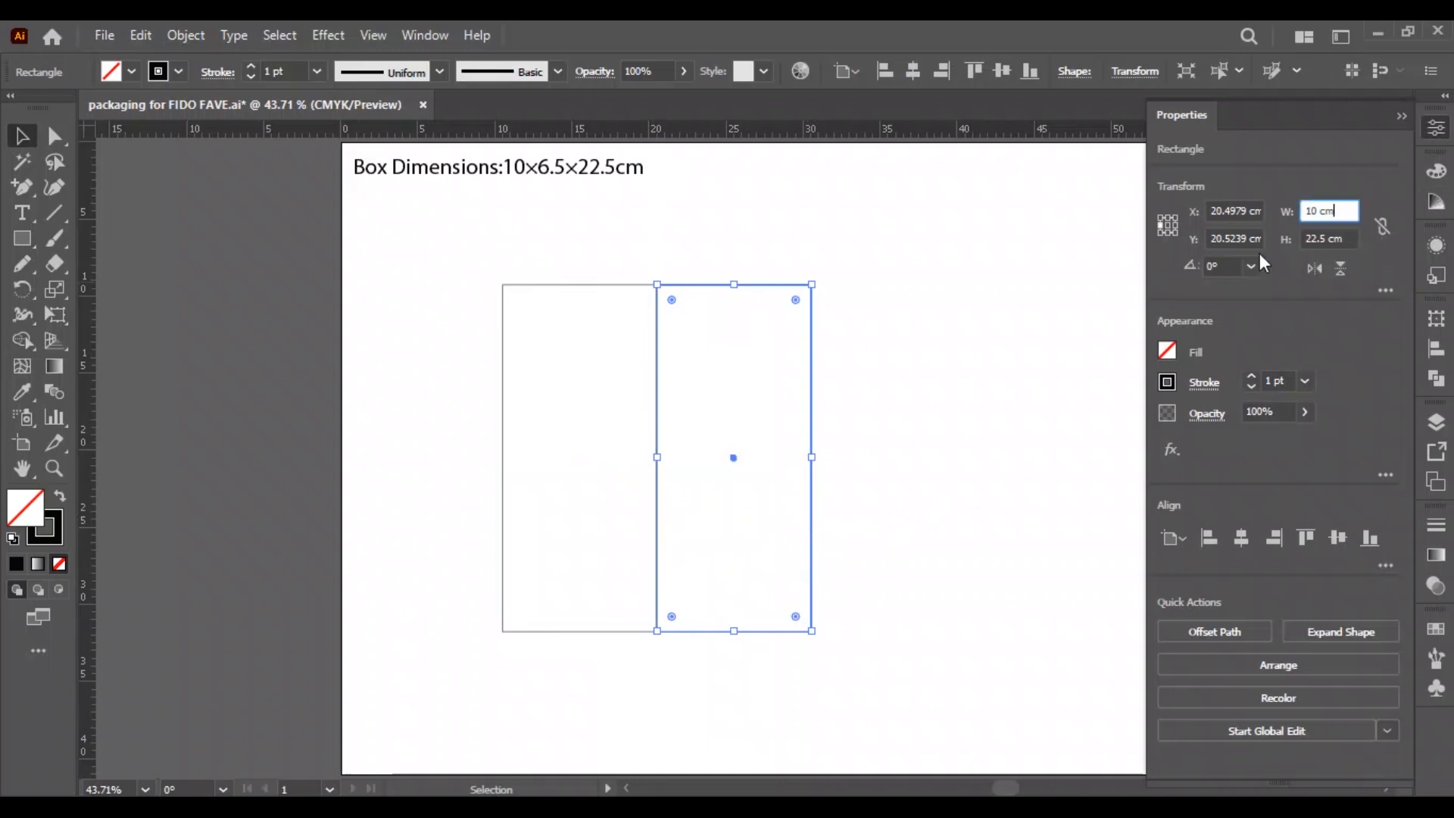
{"action": "key", "text": "ctrl+a"}
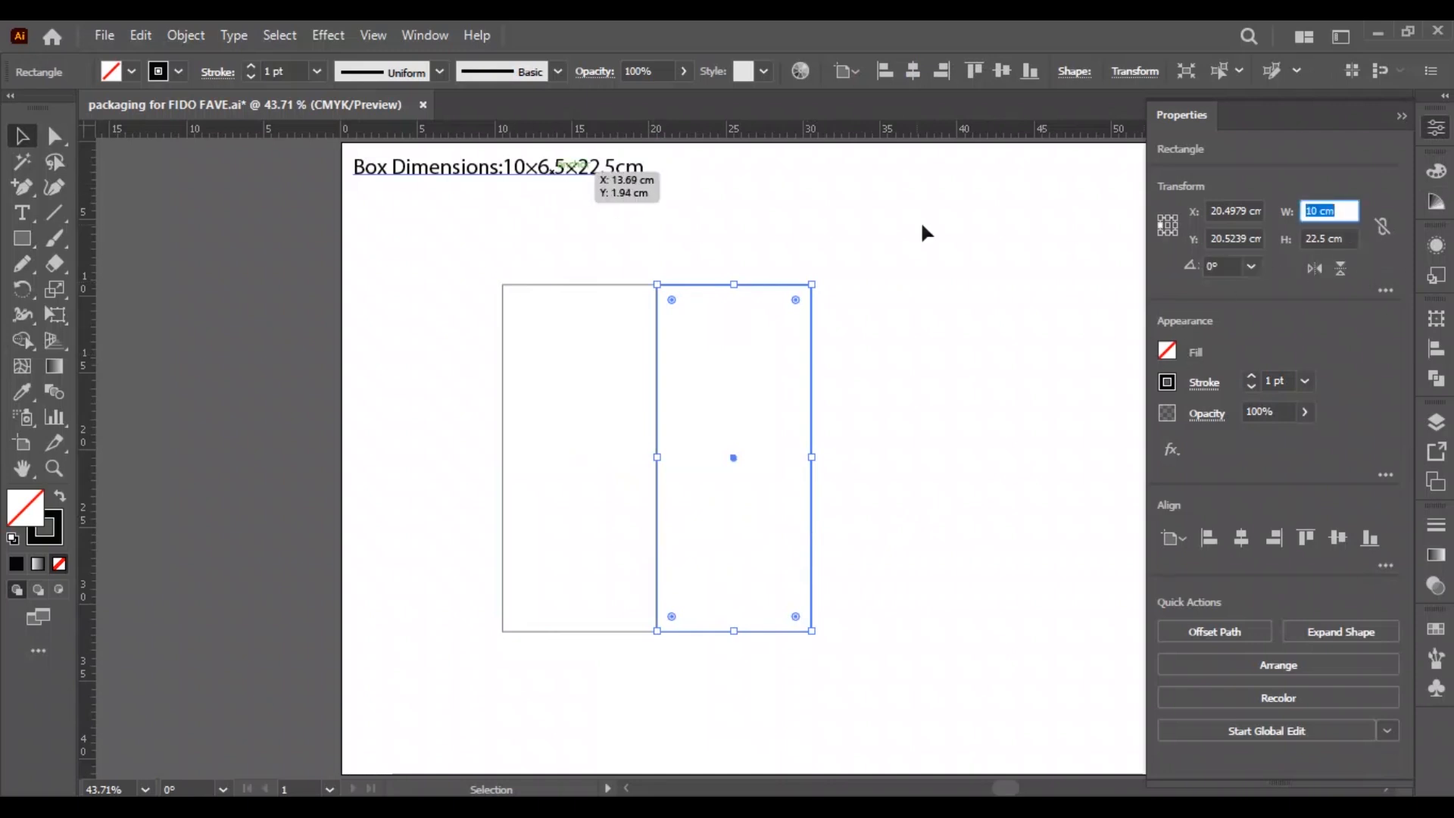
{"action": "type", "text": "6.5"}
{"action": "key", "text": "Return"}
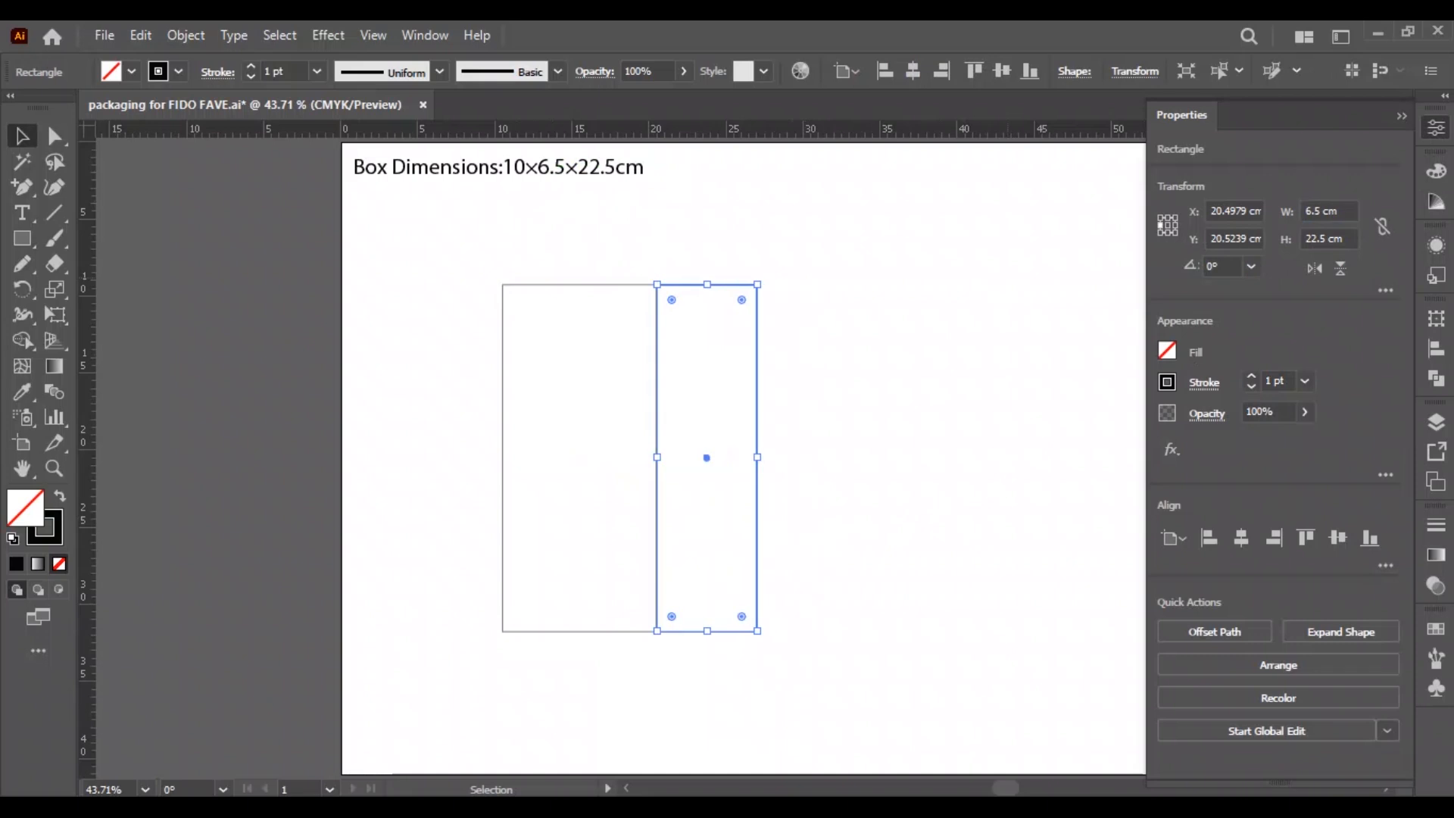
Duplicate both panels flush to the right to form a row of four box sides.
{"action": "left_click", "coordinate": [839, 367]}
{"action": "left_click_drag", "start_coordinate": [843, 357], "coordinate": [622, 405]}
{"action": "left_click_drag", "start_coordinate": [501, 430], "coordinate": [758, 429]}
{"action": "left_click", "coordinate": [425, 385]}
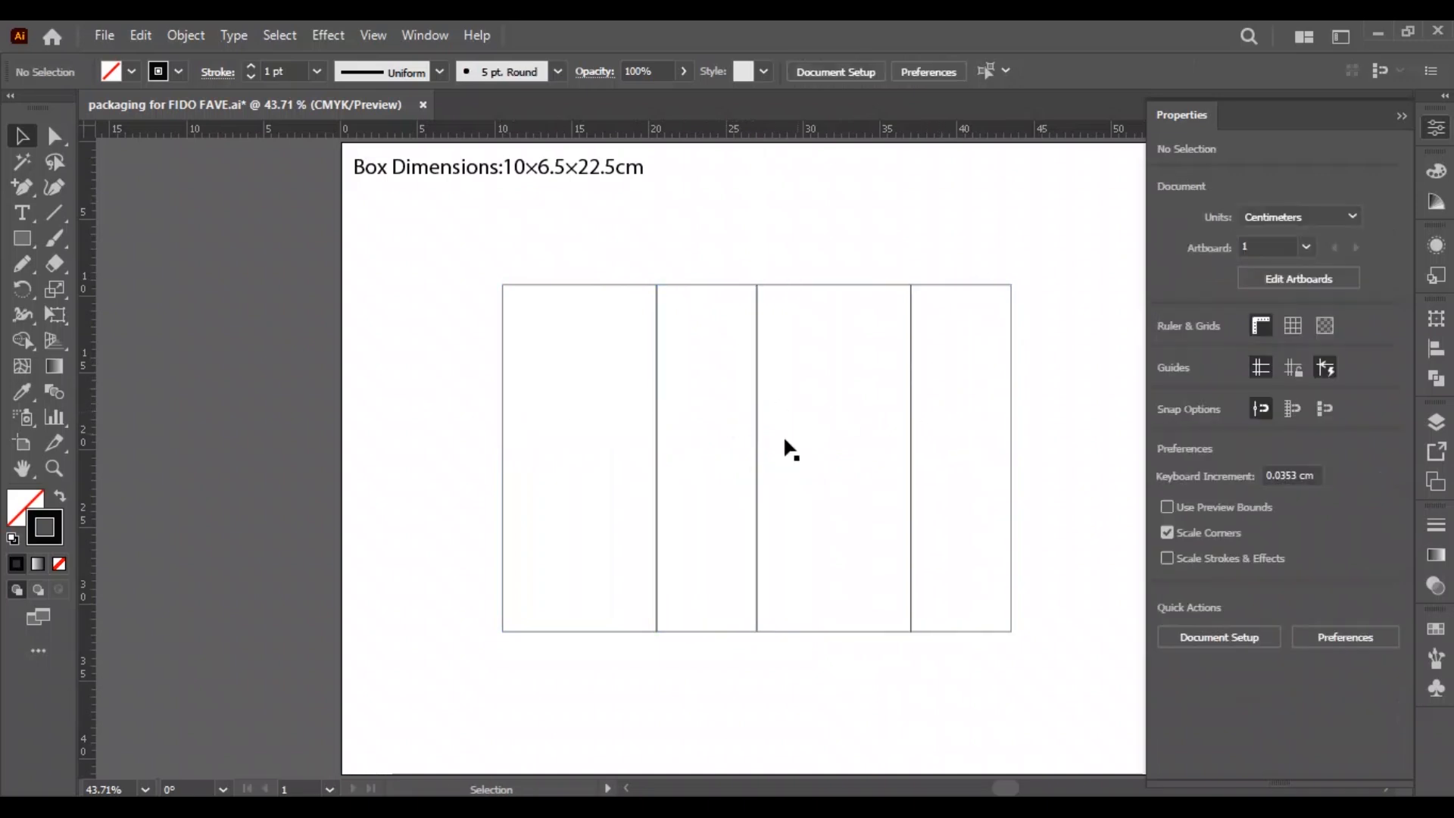
Duplicate the third panel directly above itself with a height of 6.5 cm, and stack another copy of that lid on top.
{"action": "scroll", "coordinate": [834, 543], "scroll_direction": "up", "scroll_amount": 1}
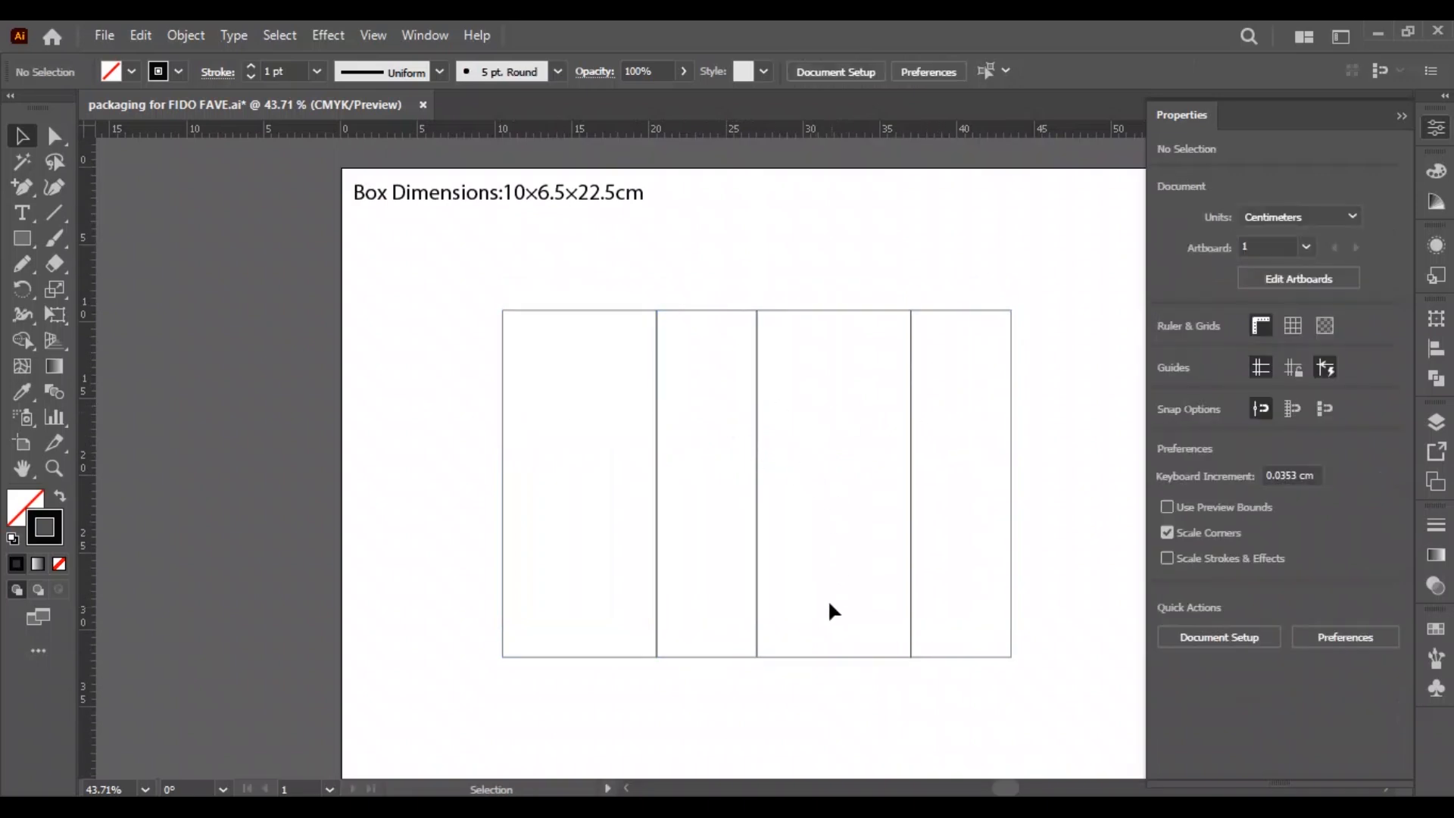
{"action": "left_click_drag", "start_coordinate": [850, 656], "coordinate": [820, 312]}
{"action": "left_click", "coordinate": [1168, 234]}
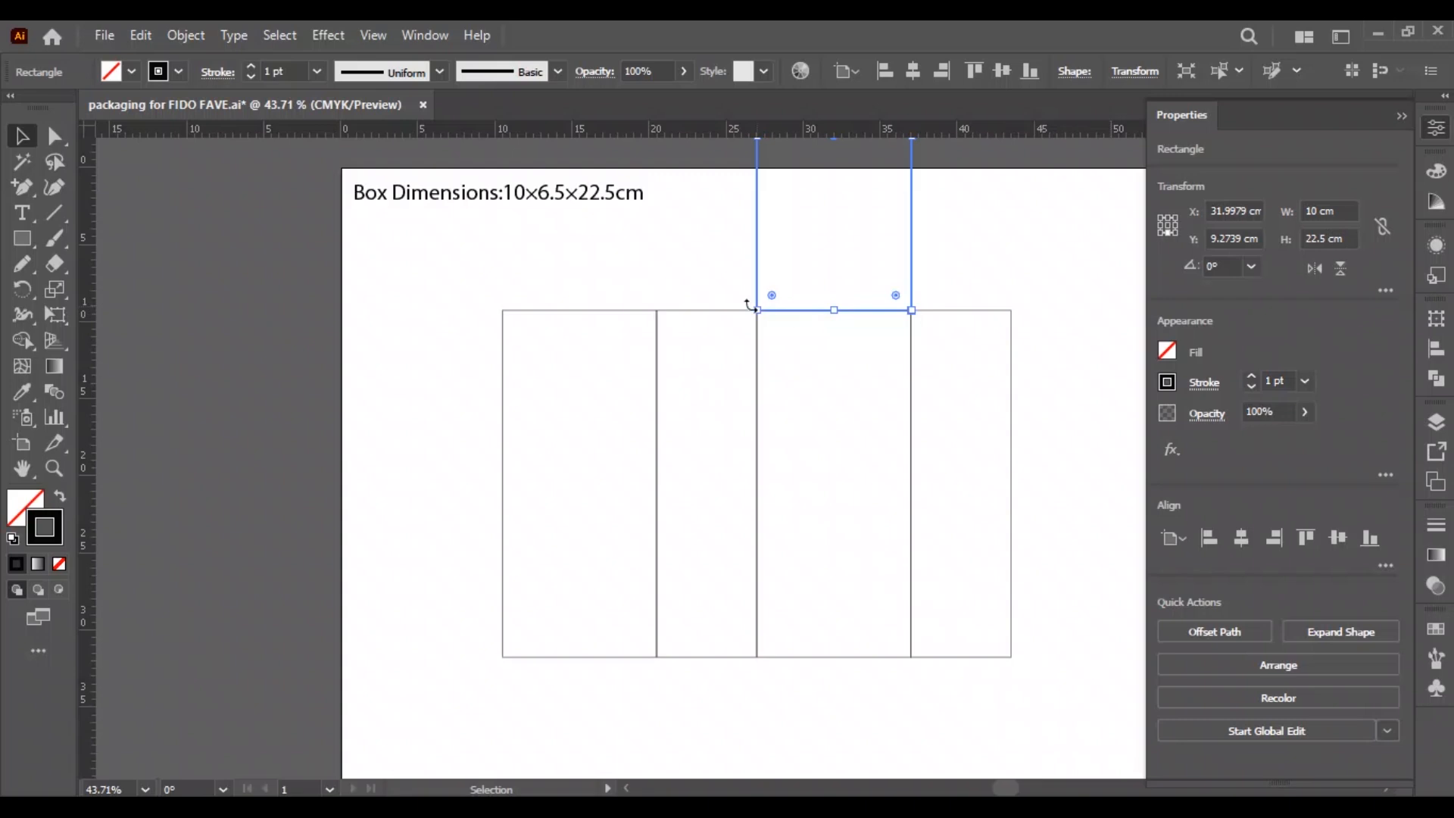
{"action": "left_click", "coordinate": [1335, 239]}
{"action": "type", "text": "6.5"}
{"action": "key", "text": "Return"}
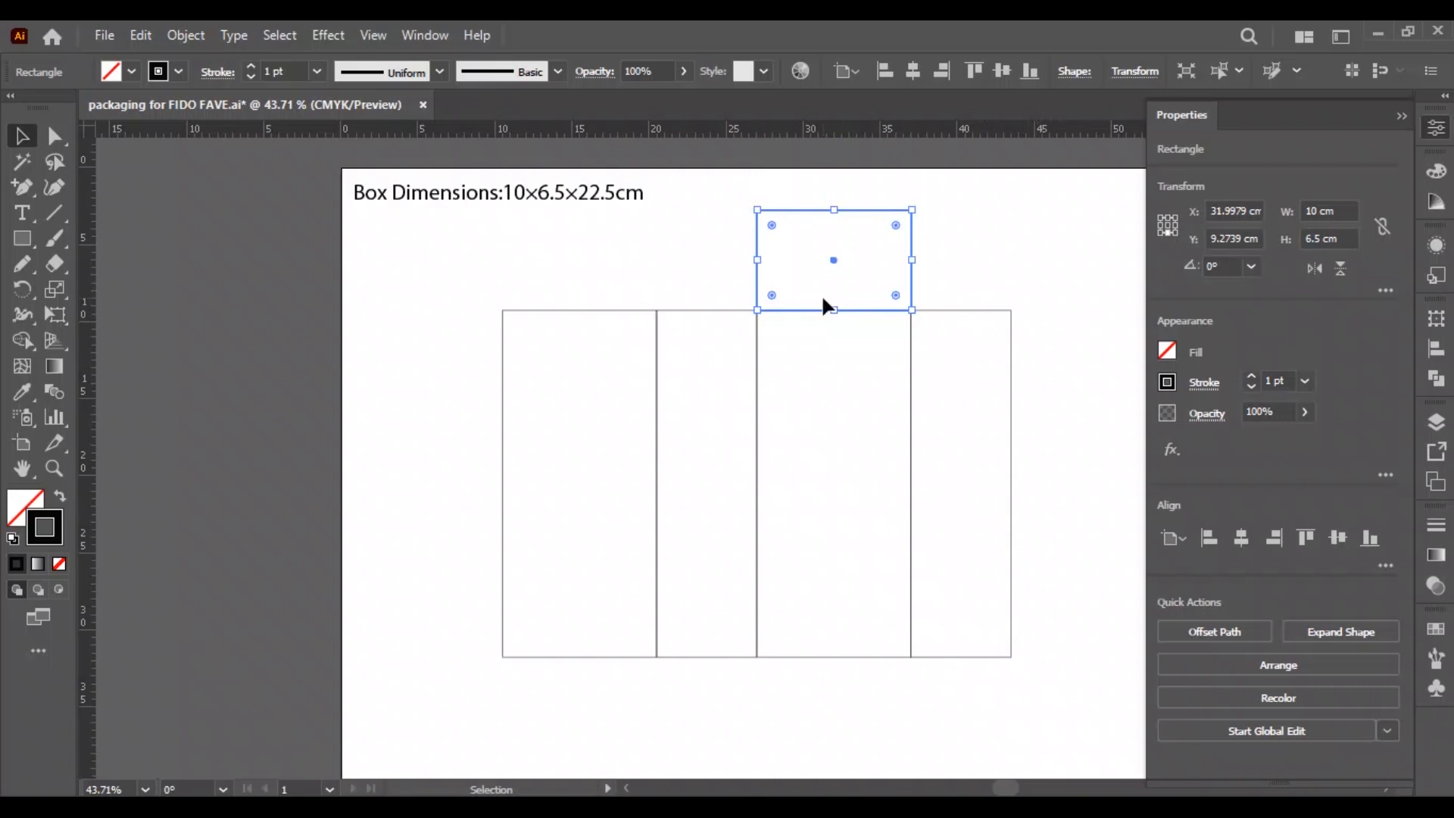
{"action": "left_click", "coordinate": [772, 565]}
{"action": "left_click_drag", "start_coordinate": [912, 310], "coordinate": [911, 209]}
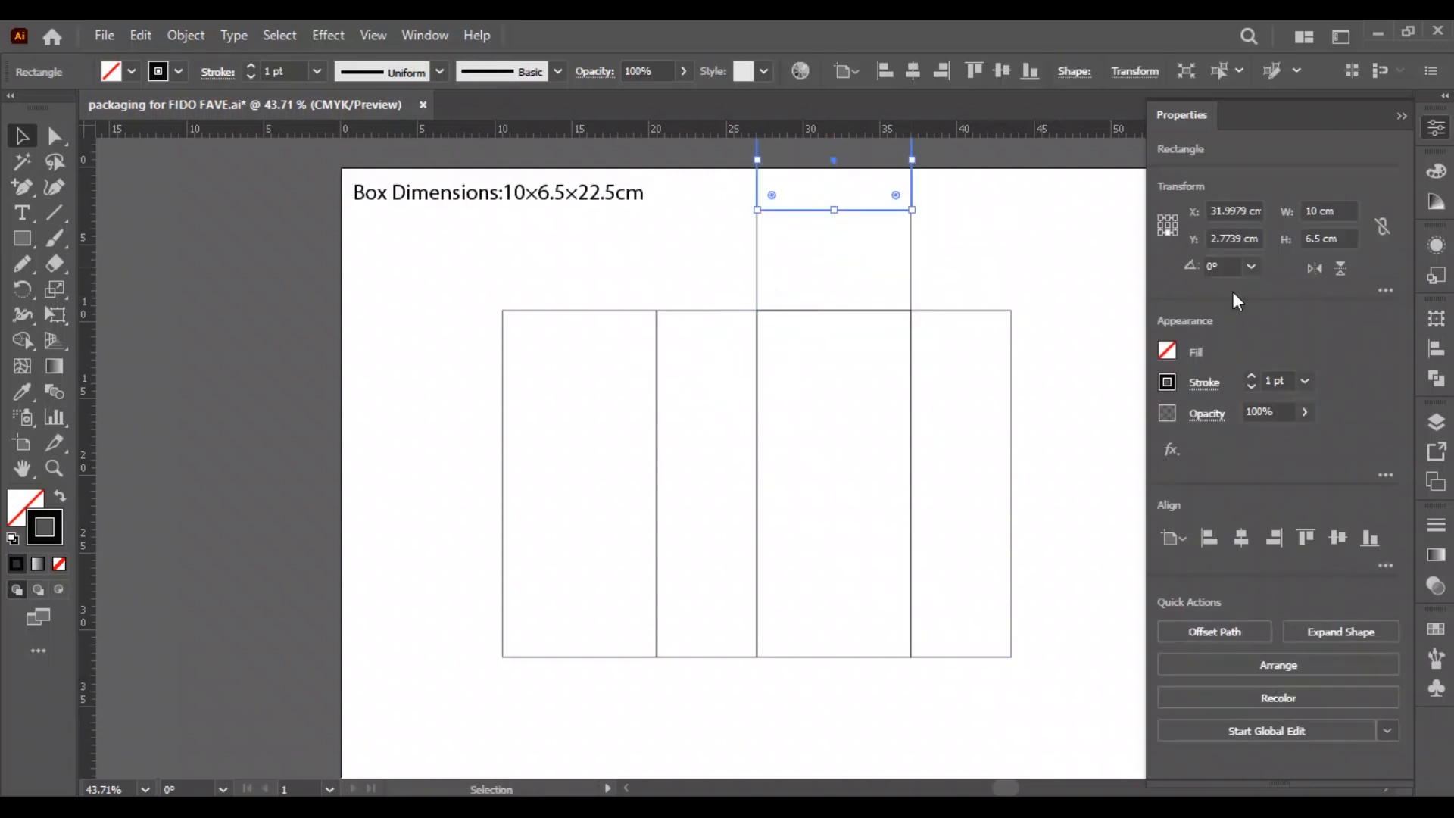
{"action": "left_click", "coordinate": [1337, 238]}
{"action": "type", "text": "3.25"}
{"action": "key", "text": "Return"}
{"action": "key", "text": "ctrl+z"}
Set the height of the topmost rectangle to 1.5 cm from its bottom edge to make the tuck flap.
{"action": "left_click", "coordinate": [1011, 253]}
{"action": "left_click", "coordinate": [903, 185]}
{"action": "left_click", "coordinate": [1318, 238]}
{"action": "type", "text": "1"}
{"action": "key", "text": "Return"}
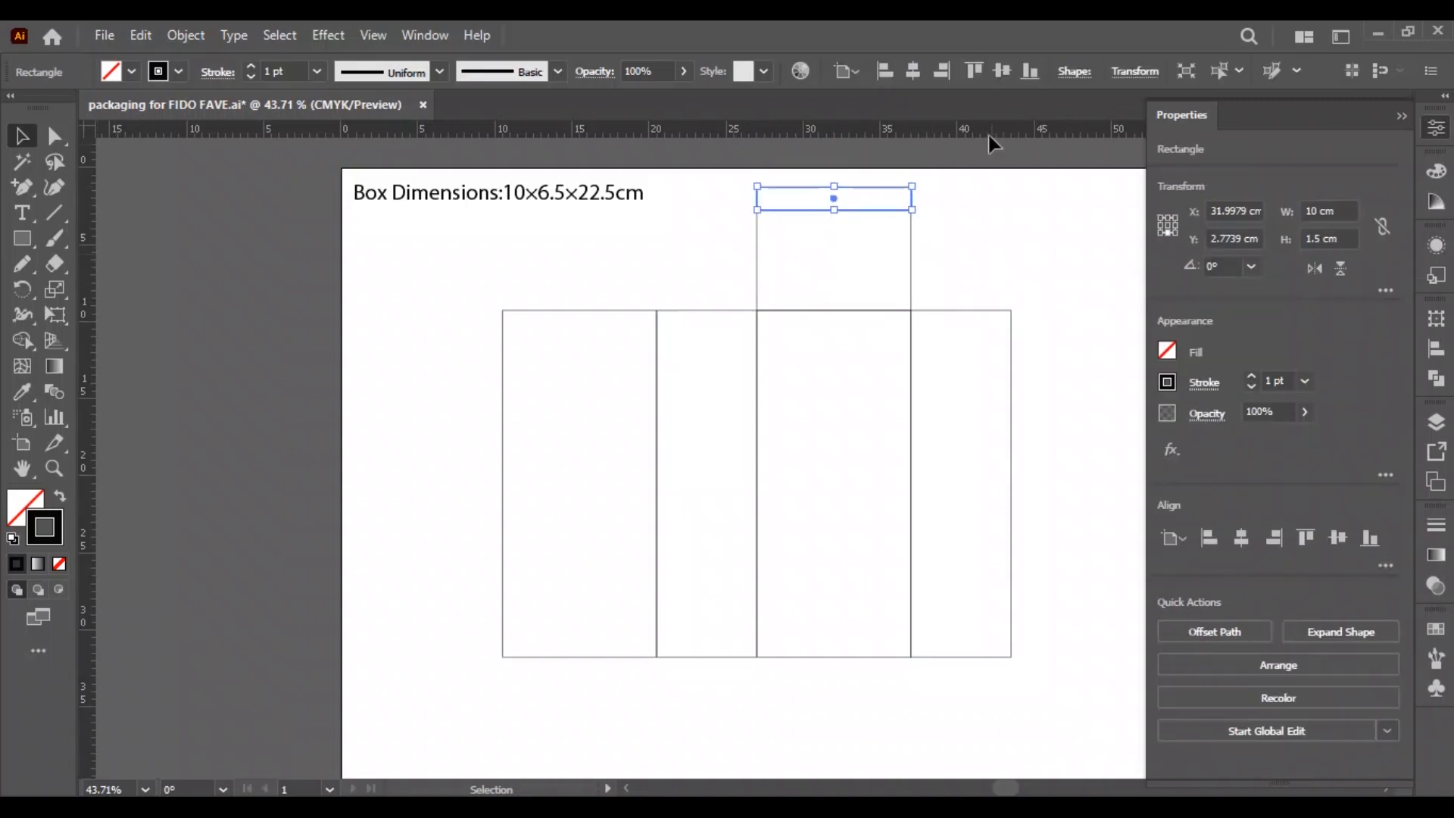
Round the two top corners of the tuck flap as far as its height allows.
{"action": "left_click", "coordinate": [750, 180]}
{"action": "key", "text": "z"}
{"action": "left_click_drag", "start_coordinate": [825, 170], "coordinate": [1118, 205]}
{"action": "key", "text": "a"}
{"action": "left_click_drag", "start_coordinate": [533, 203], "coordinate": [712, 491]}
{"action": "key", "text": "v"}
{"action": "left_click", "coordinate": [1063, 344]}
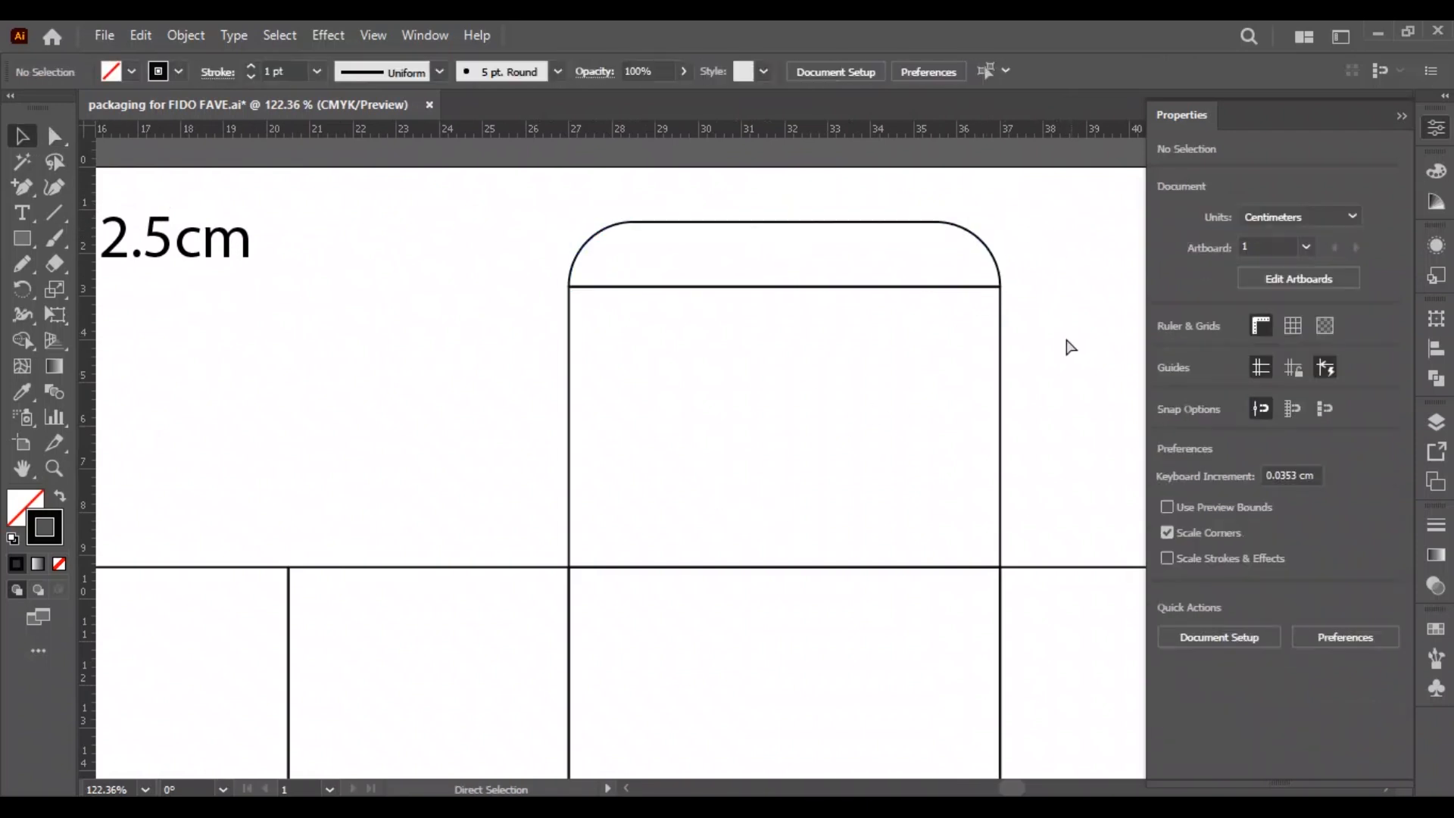
{"action": "key", "text": "ctrl+0"}
{"action": "left_click", "coordinate": [590, 286]}
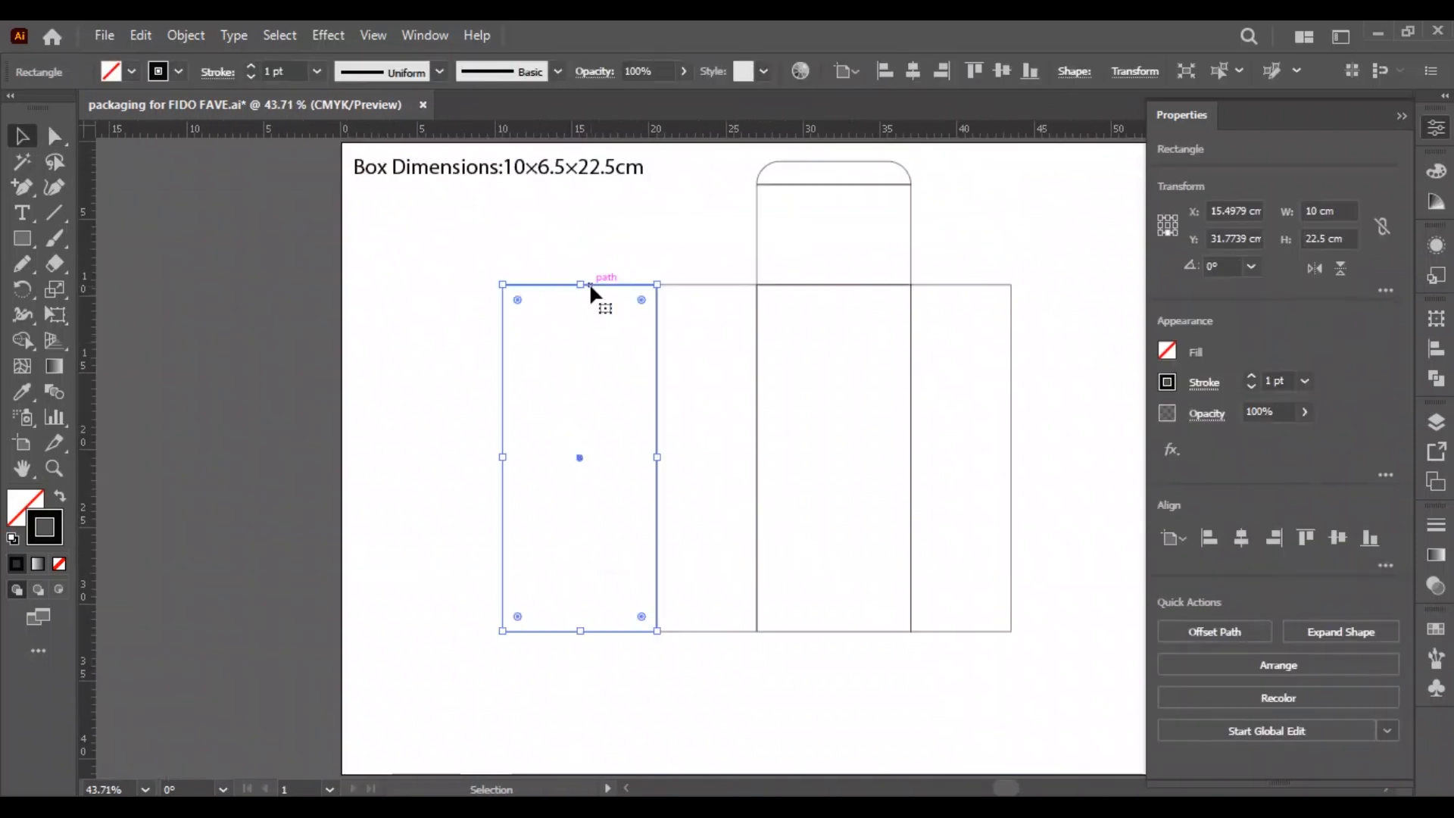
{"action": "left_click_drag", "start_coordinate": [595, 289], "coordinate": [454, 302]}
{"action": "key", "text": "ctrl+z"}
Duplicate the first panel flush to its left and set the copy's width to 1.5 cm from the shared edge as glue flap.
{"action": "left_click", "coordinate": [615, 300]}
{"action": "left_click_drag", "start_coordinate": [615, 287], "coordinate": [468, 296]}
{"action": "left_click", "coordinate": [1167, 225]}
{"action": "left_click", "coordinate": [1331, 211]}
{"action": "type", "text": "1.5"}
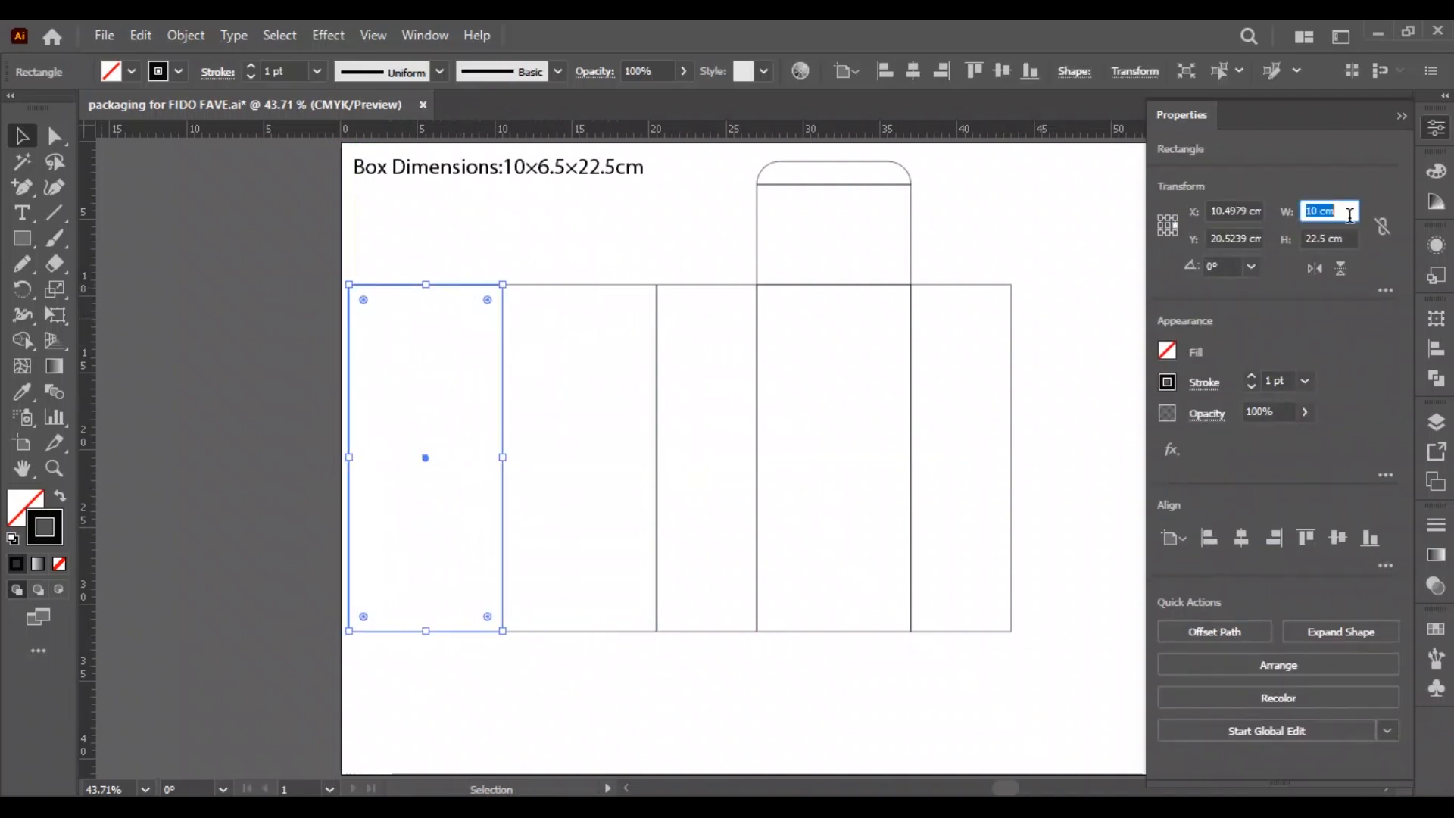
{"action": "key", "text": "Return"}
{"action": "left_click", "coordinate": [448, 305]}
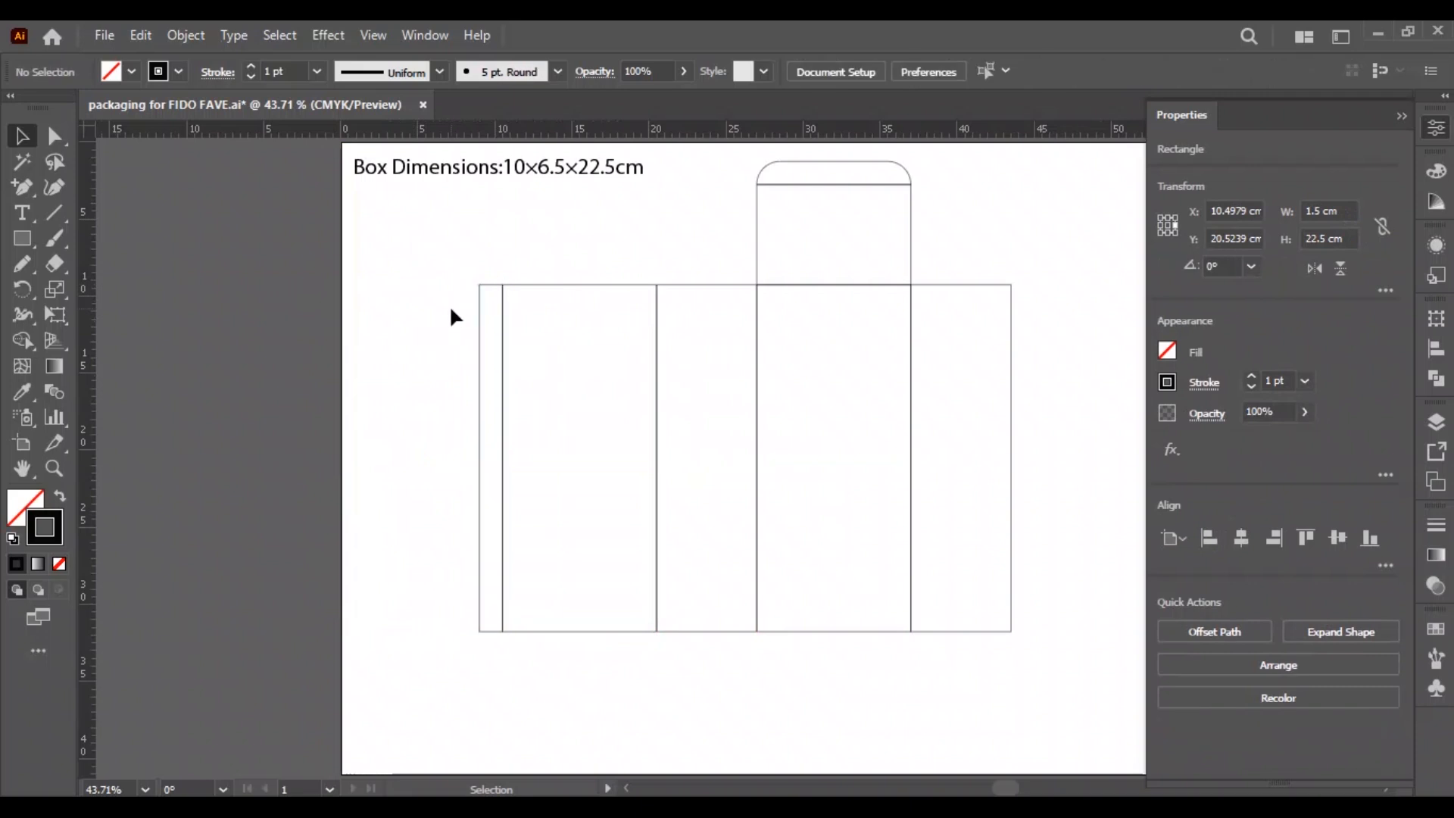
Taper the glue flap by moving its two outer corner points about 0.7 cm vertically inward.
{"action": "left_click", "coordinate": [55, 136]}
{"action": "left_click_drag", "start_coordinate": [457, 268], "coordinate": [492, 312]}
{"action": "key", "text": "shift+Down"}
{"action": "key", "text": "shift+Down"}
{"action": "left_click_drag", "start_coordinate": [456, 668], "coordinate": [488, 631]}
{"action": "key", "text": "shift+Up"}
{"action": "key", "text": "shift+Up"}
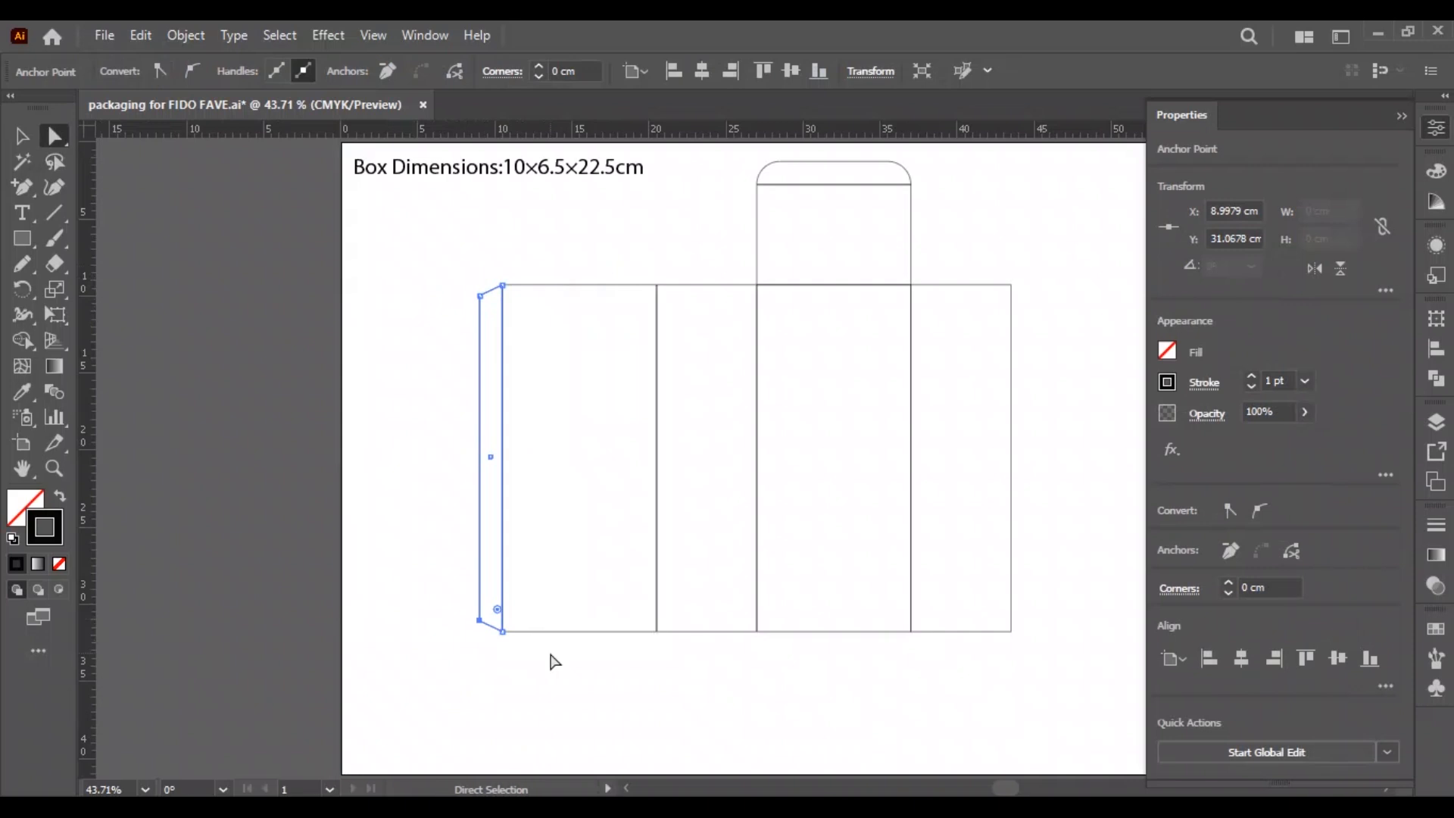
{"action": "left_click", "coordinate": [548, 651]}
Copy the lid and tuck flap to the bottom edge of the first panel and flip the copy vertically.
{"action": "key", "text": "v"}
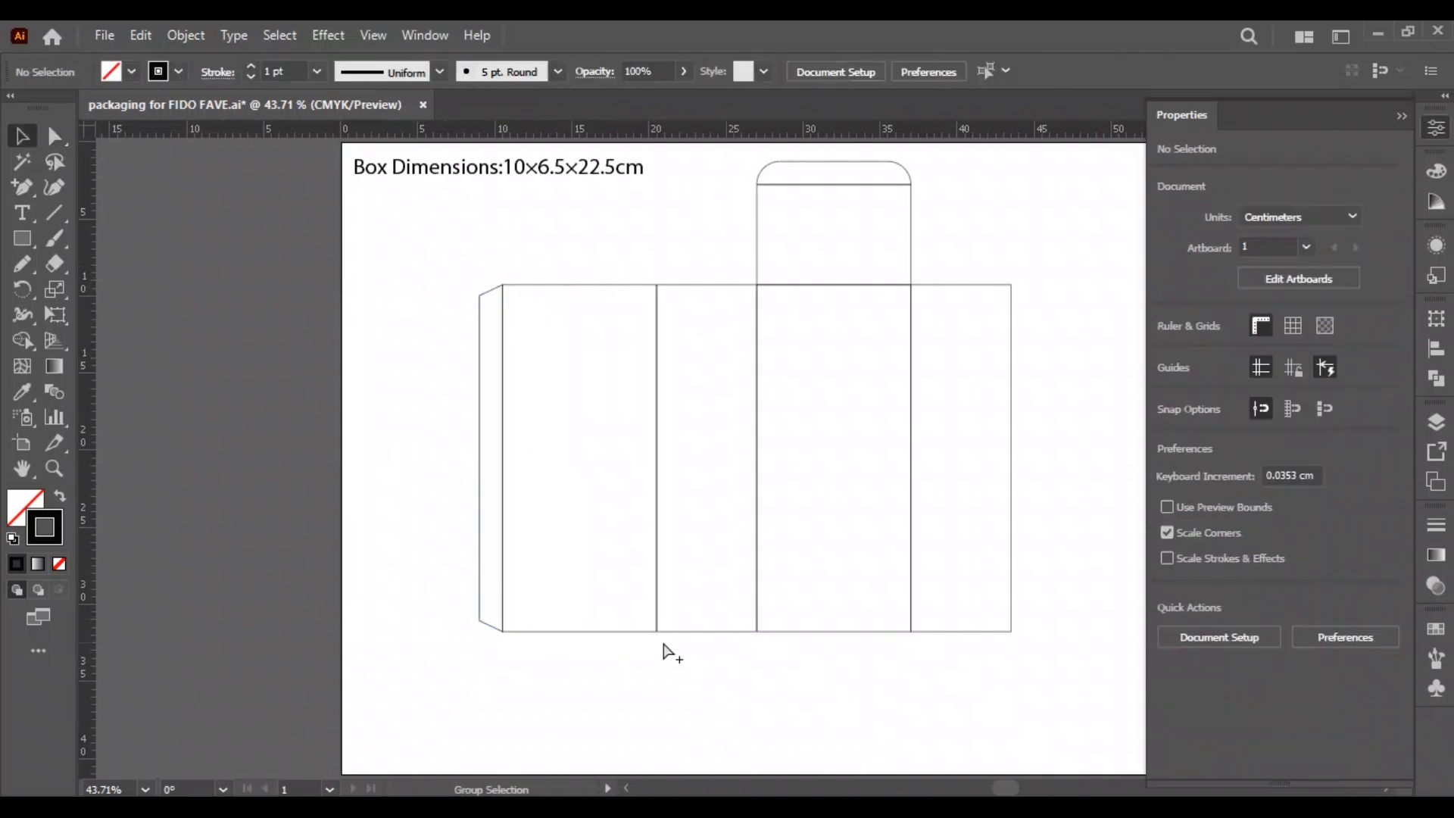
{"action": "left_click_drag", "start_coordinate": [876, 202], "coordinate": [661, 668]}
{"action": "left_click", "coordinate": [1168, 226]}
{"action": "left_click", "coordinate": [1341, 268]}
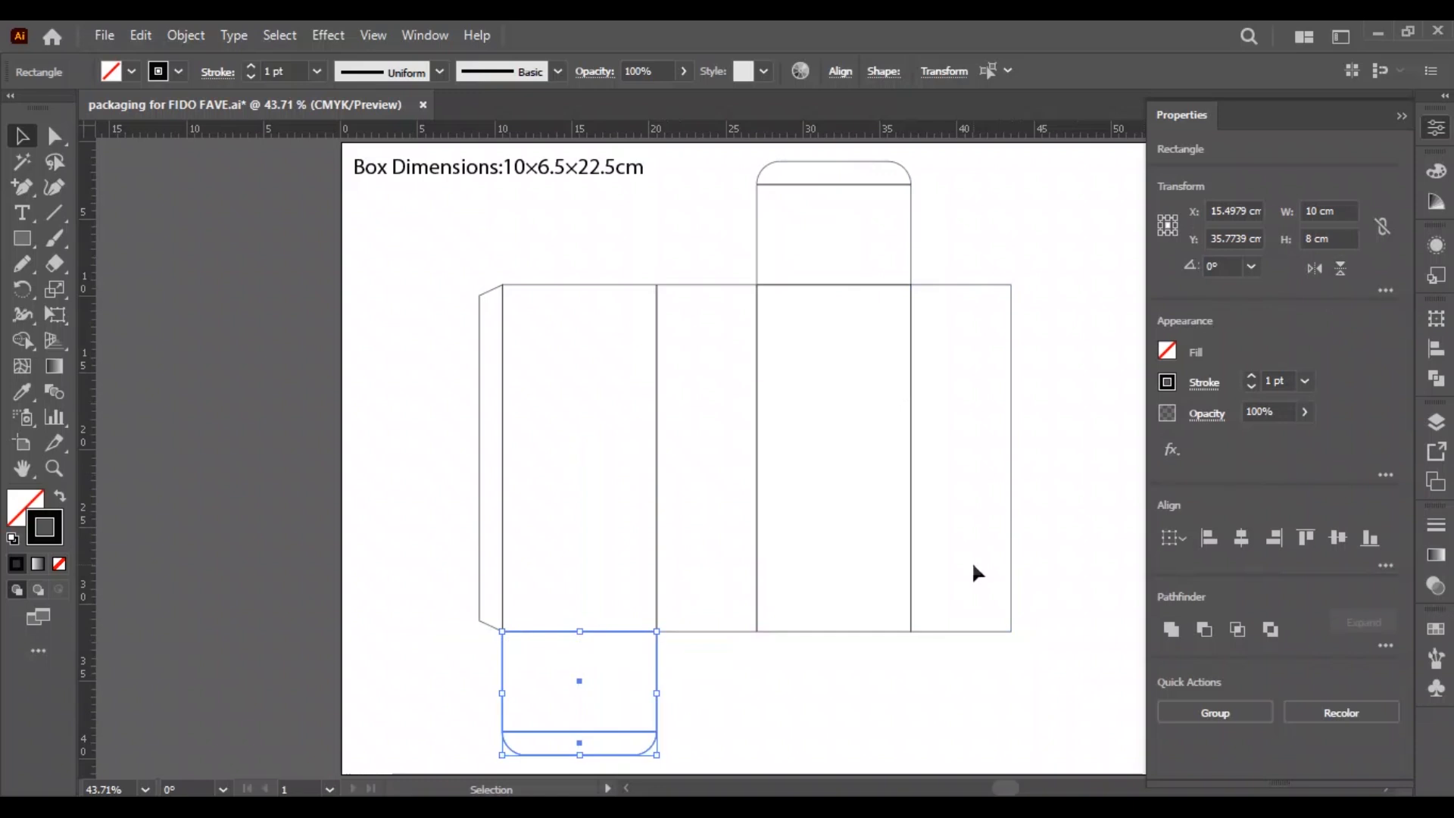
{"action": "left_click", "coordinate": [793, 686]}
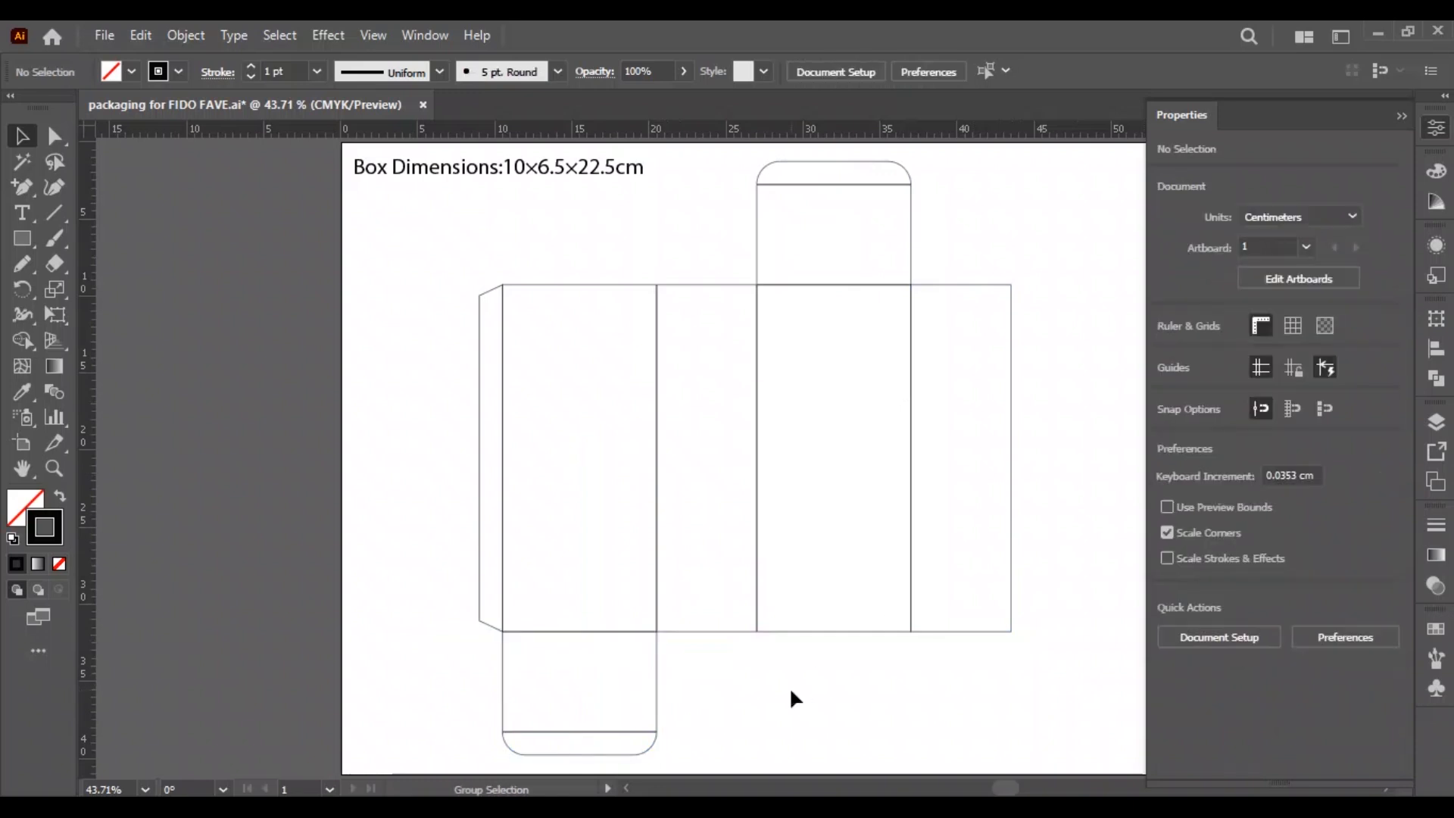
Centre the entire box outline horizontally on the artboard as a group, excluding the dimensions text, and ungroup it.
{"action": "key", "text": "ctrl+a"}
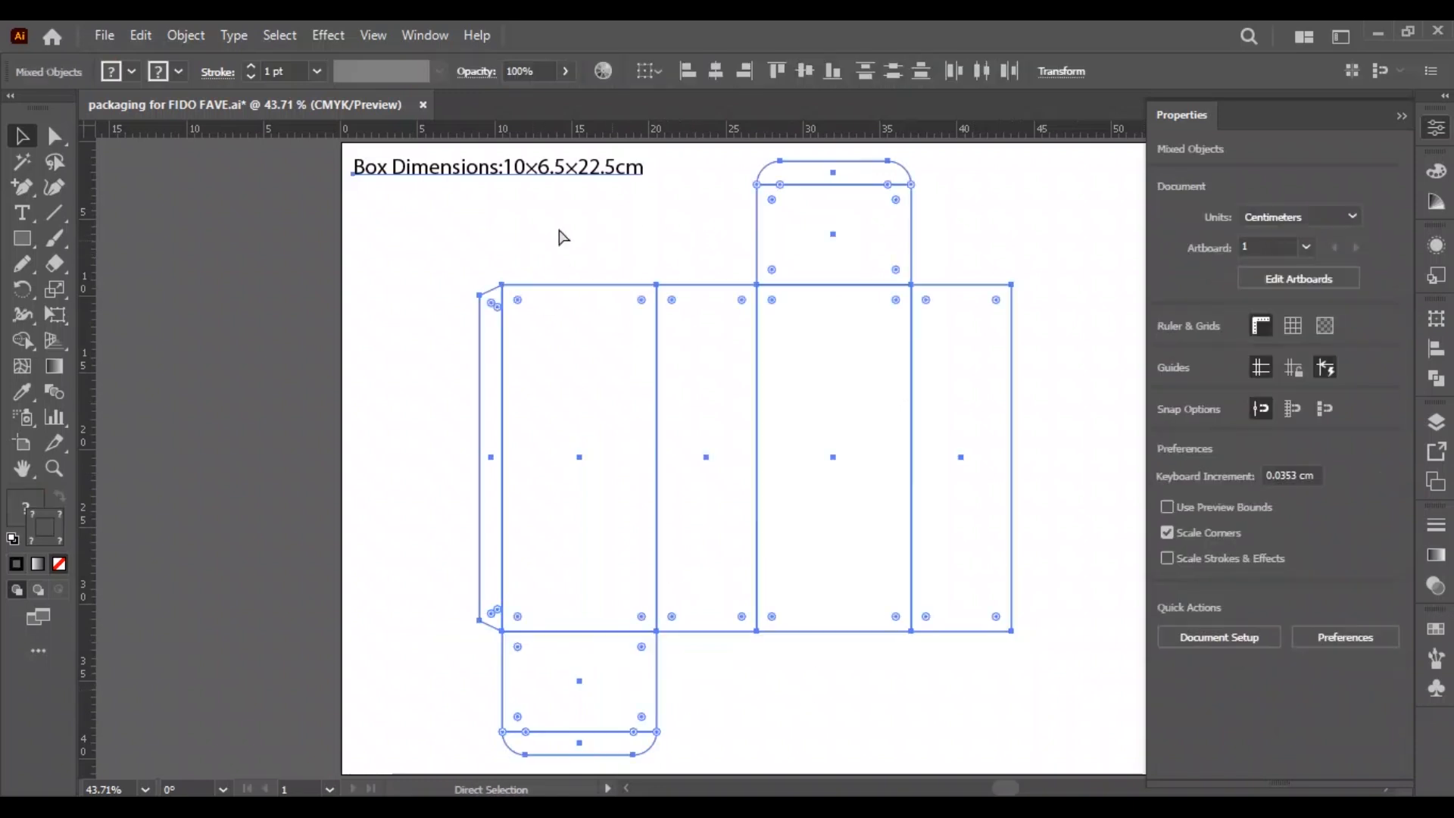
{"action": "left_click", "coordinate": [558, 169], "text": "shift"}
{"action": "key", "text": "ctrl+g"}
{"action": "left_click", "coordinate": [911, 79]}
{"action": "key", "text": "ctrl+shift+g"}
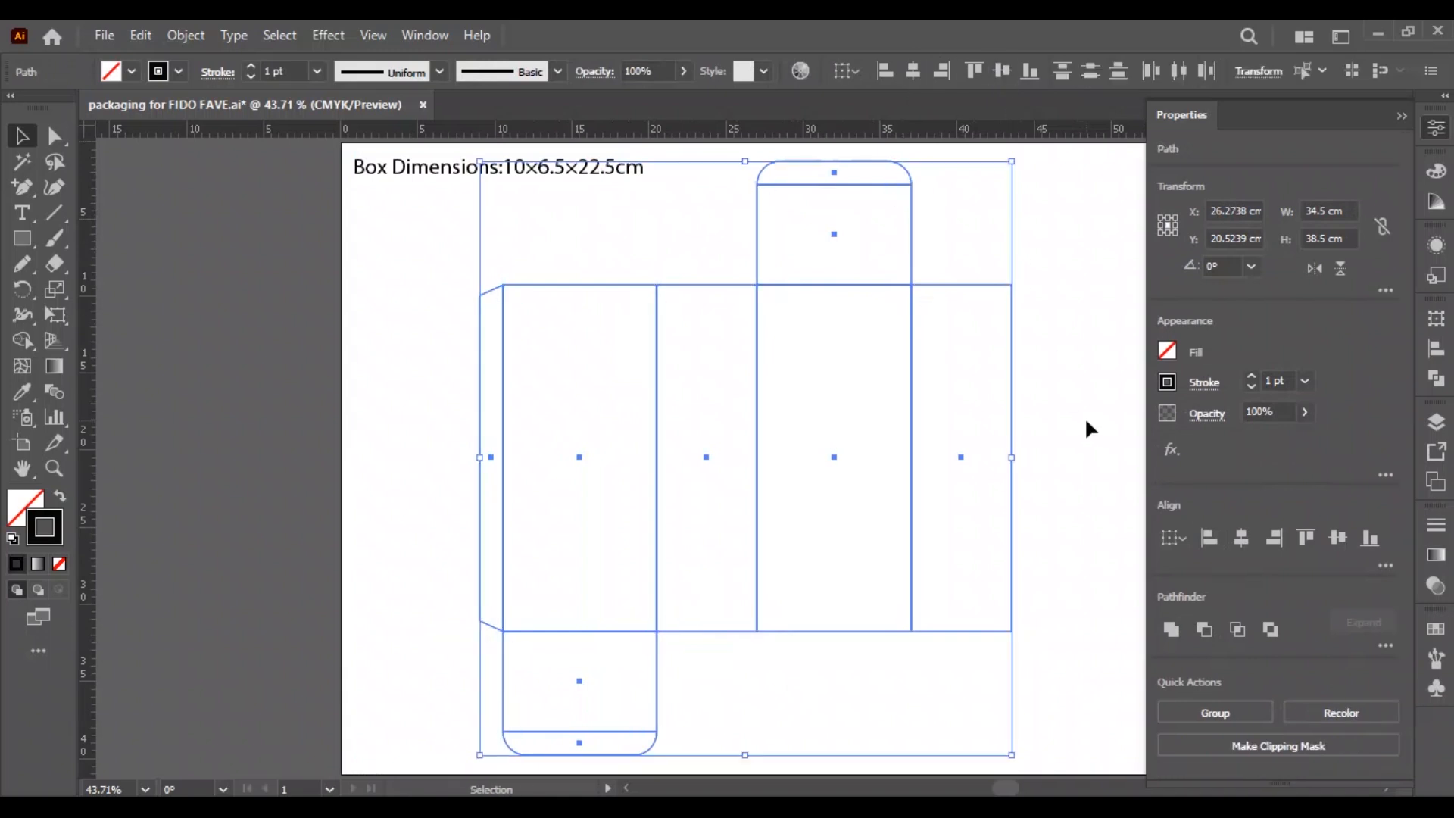
Duplicate the fourth panel directly above itself and set the copy's height to 4 cm from its bottom edge as dust flap.
{"action": "left_click", "coordinate": [1020, 409]}
{"action": "left_click_drag", "start_coordinate": [1026, 405], "coordinate": [765, 509]}
{"action": "left_click_drag", "start_coordinate": [750, 657], "coordinate": [749, 324]}
{"action": "left_click_drag", "start_coordinate": [534, 246], "coordinate": [587, 325]}
{"action": "left_click", "coordinate": [751, 280]}
{"action": "left_click", "coordinate": [1325, 238]}
{"action": "left_click", "coordinate": [1168, 233]}
{"action": "double_click", "coordinate": [1326, 243]}
{"action": "type", "text": "4"}
{"action": "key", "text": "Return"}
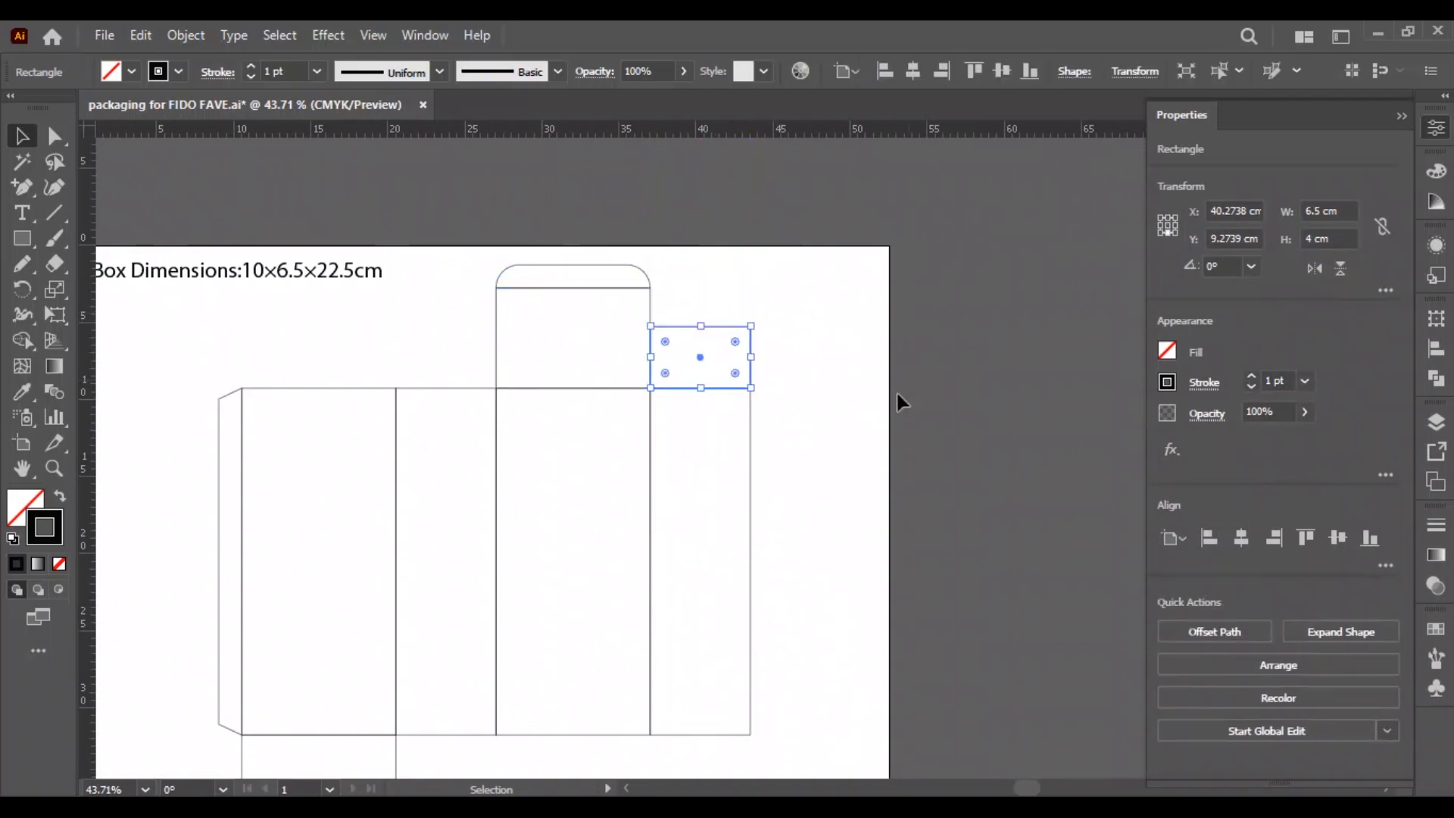
Draw a 0.5 × 0.5 cm helper square beside the dust flap.
{"action": "left_click", "coordinate": [896, 393]}
{"action": "key", "text": "z"}
{"action": "left_click_drag", "start_coordinate": [722, 333], "coordinate": [716, 447]}
{"action": "key", "text": "m"}
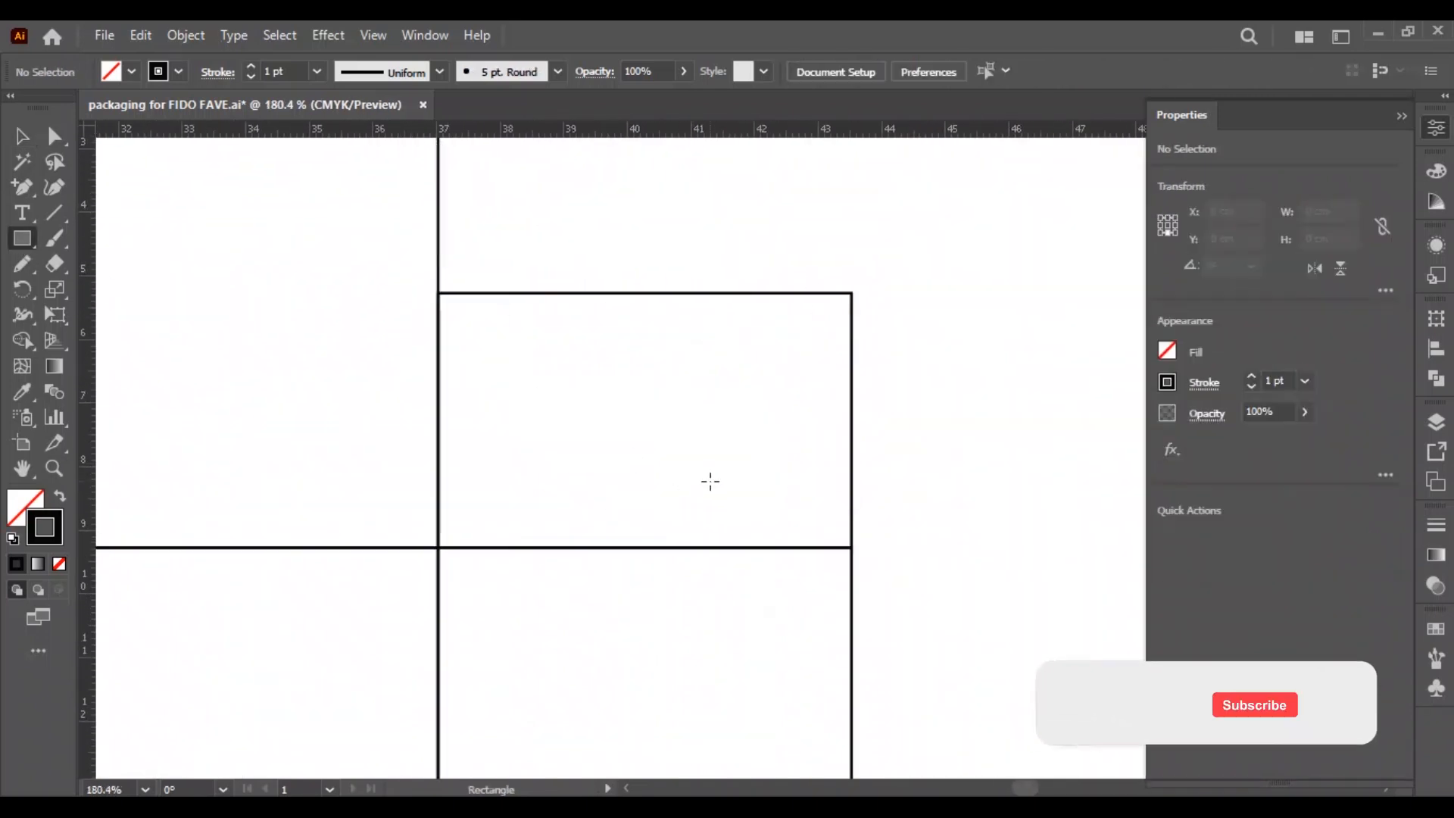
{"action": "left_click", "coordinate": [856, 454]}
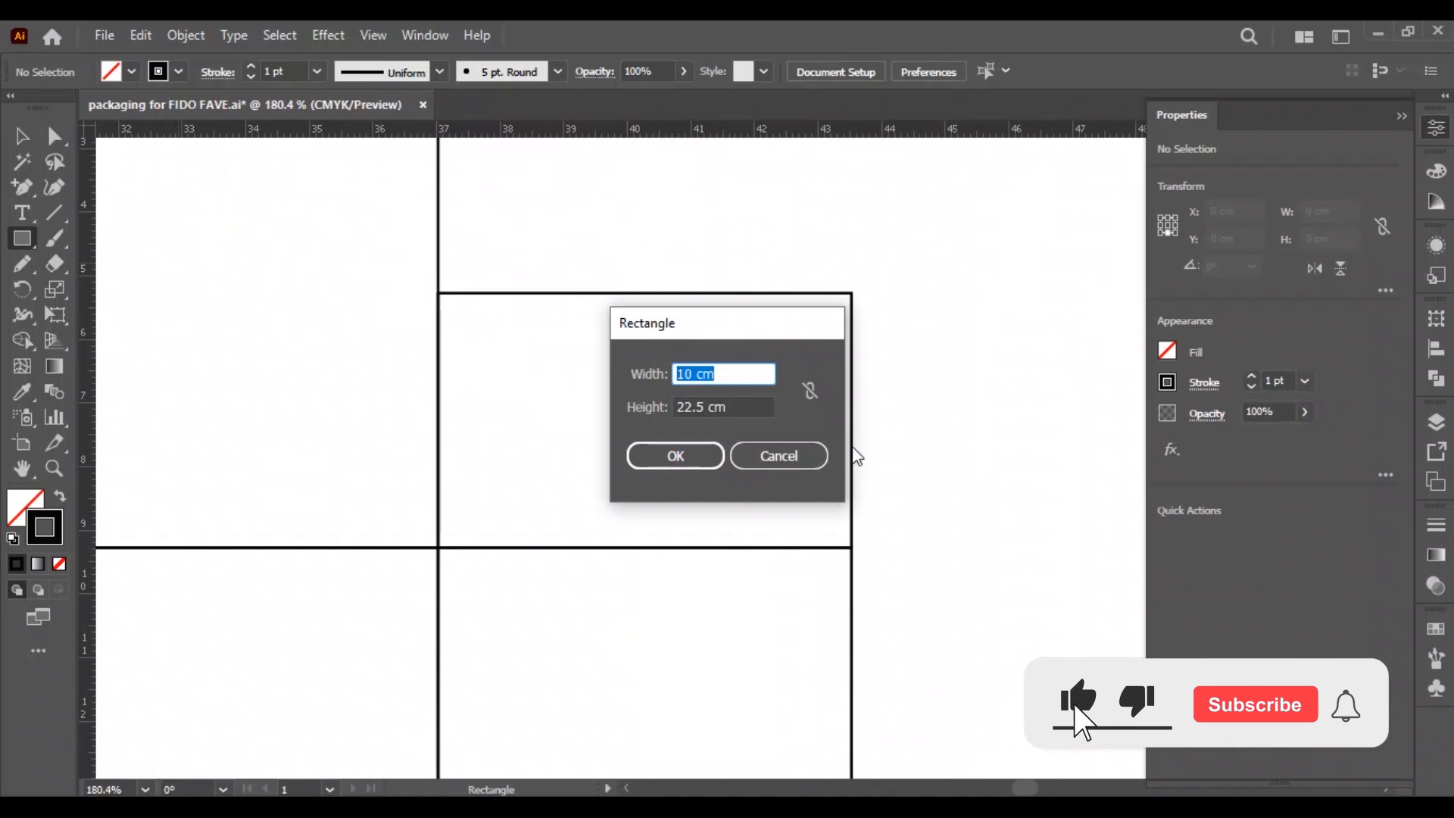
{"action": "type", "text": "0.5"}
{"action": "key", "text": "Tab"}
{"action": "type", "text": "0.5"}
{"action": "key", "text": "Return"}
Move the helper square to the dust flap's lower corner and set its height to 0.25 cm.
{"action": "key", "text": "v"}
{"action": "left_click", "coordinate": [770, 510]}
{"action": "left_click_drag", "start_coordinate": [745, 503], "coordinate": [905, 534]}
{"action": "left_click", "coordinate": [1317, 238]}
{"action": "type", "text": "0.25"}
{"action": "key", "text": "Return"}
{"action": "left_click", "coordinate": [548, 511]}
{"action": "left_click", "coordinate": [958, 509]}
Place three horizontal guides at 0.25 cm intervals above the dust flap's base, using the helper rectangle as a spacer.
{"action": "key", "text": "ctrl+space"}
{"action": "left_click_drag", "start_coordinate": [612, 130], "coordinate": [662, 504]}
{"action": "left_click", "coordinate": [538, 484]}
{"action": "key", "text": "ctrl+space"}
{"action": "left_click_drag", "start_coordinate": [213, 584], "coordinate": [818, 463]}
{"action": "left_click_drag", "start_coordinate": [666, 130], "coordinate": [826, 436]}
{"action": "key", "text": "ctrl+space"}
{"action": "left_click_drag", "start_coordinate": [606, 445], "coordinate": [424, 446]}
{"action": "left_click_drag", "start_coordinate": [687, 444], "coordinate": [894, 333]}
{"action": "left_click_drag", "start_coordinate": [704, 131], "coordinate": [681, 299]}
{"action": "left_click_drag", "start_coordinate": [691, 130], "coordinate": [689, 545]}
{"action": "left_click", "coordinate": [1019, 608]}
{"action": "key", "text": "ctrl+space"}
{"action": "left_click_drag", "start_coordinate": [1029, 610], "coordinate": [834, 488]}
Delete the helper rectangles from the dust flap, leaving the guides in place.
{"action": "key", "text": "space"}
{"action": "left_click", "coordinate": [783, 519]}
{"action": "key", "text": "Delete"}
{"action": "left_click", "coordinate": [783, 431]}
{"action": "key", "text": "Delete"}
{"action": "left_click_drag", "start_coordinate": [616, 485], "coordinate": [273, 467]}
{"action": "left_click", "coordinate": [340, 518]}
{"action": "key", "text": "Delete"}
{"action": "left_click", "coordinate": [1003, 556]}
Add an anchor point on the dust flap's left edge where the lowest guide crosses it.
{"action": "key", "text": "space"}
{"action": "left_click_drag", "start_coordinate": [371, 529], "coordinate": [464, 425]}
{"action": "key", "text": "ctrl+space"}
{"action": "left_click", "coordinate": [24, 189]}
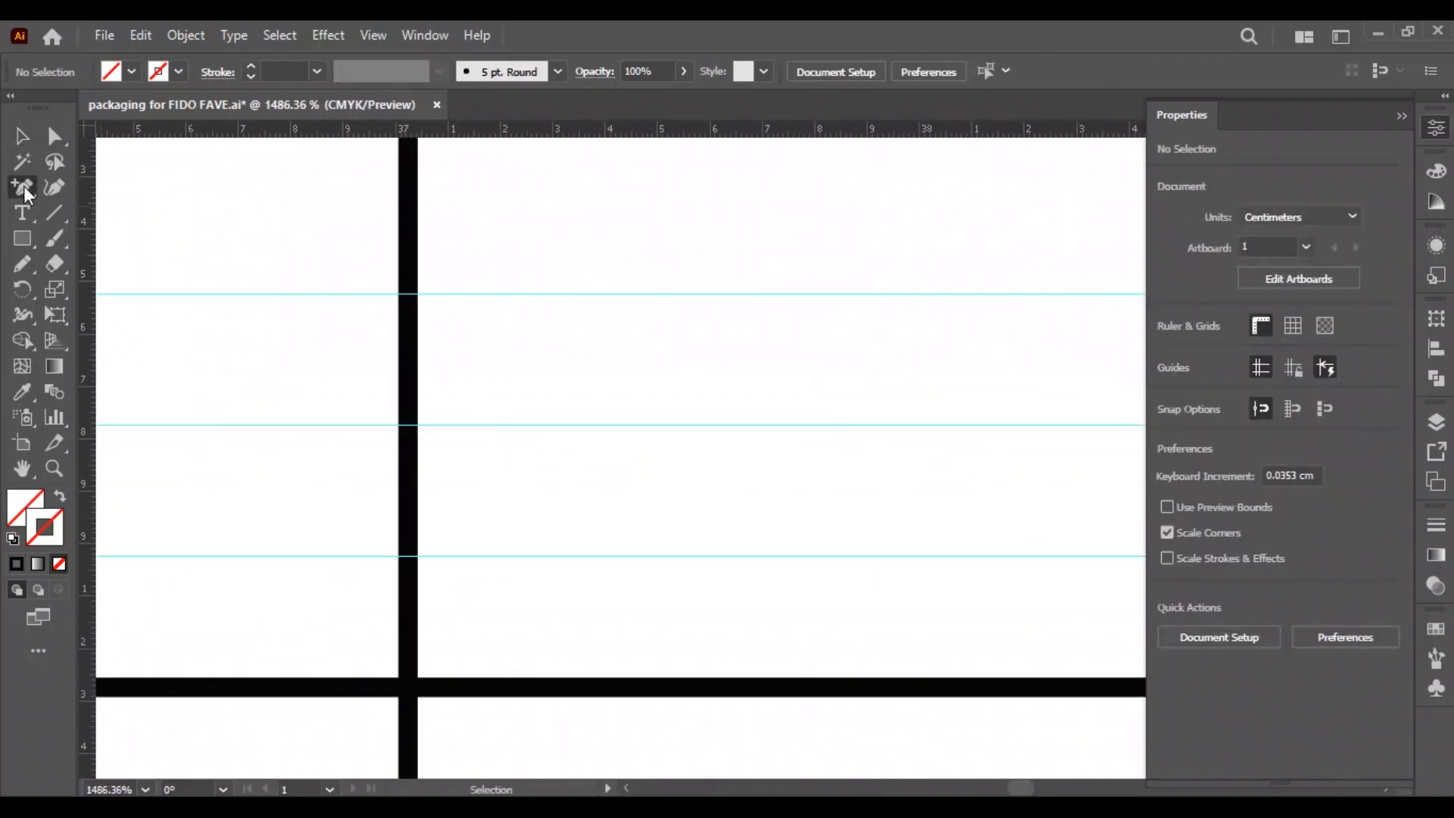
{"action": "left_click", "coordinate": [409, 556]}
Add three anchor points on the dust flap's right edge where the three guides cross it.
{"action": "key", "text": "space"}
{"action": "left_click_drag", "start_coordinate": [771, 537], "coordinate": [394, 533]}
{"action": "key", "text": "ctrl+space"}
{"action": "left_click_drag", "start_coordinate": [987, 532], "coordinate": [848, 534]}
{"action": "left_click_drag", "start_coordinate": [848, 522], "coordinate": [402, 577]}
{"action": "left_click_drag", "start_coordinate": [621, 614], "coordinate": [727, 702]}
{"action": "left_click_drag", "start_coordinate": [727, 702], "coordinate": [732, 568]}
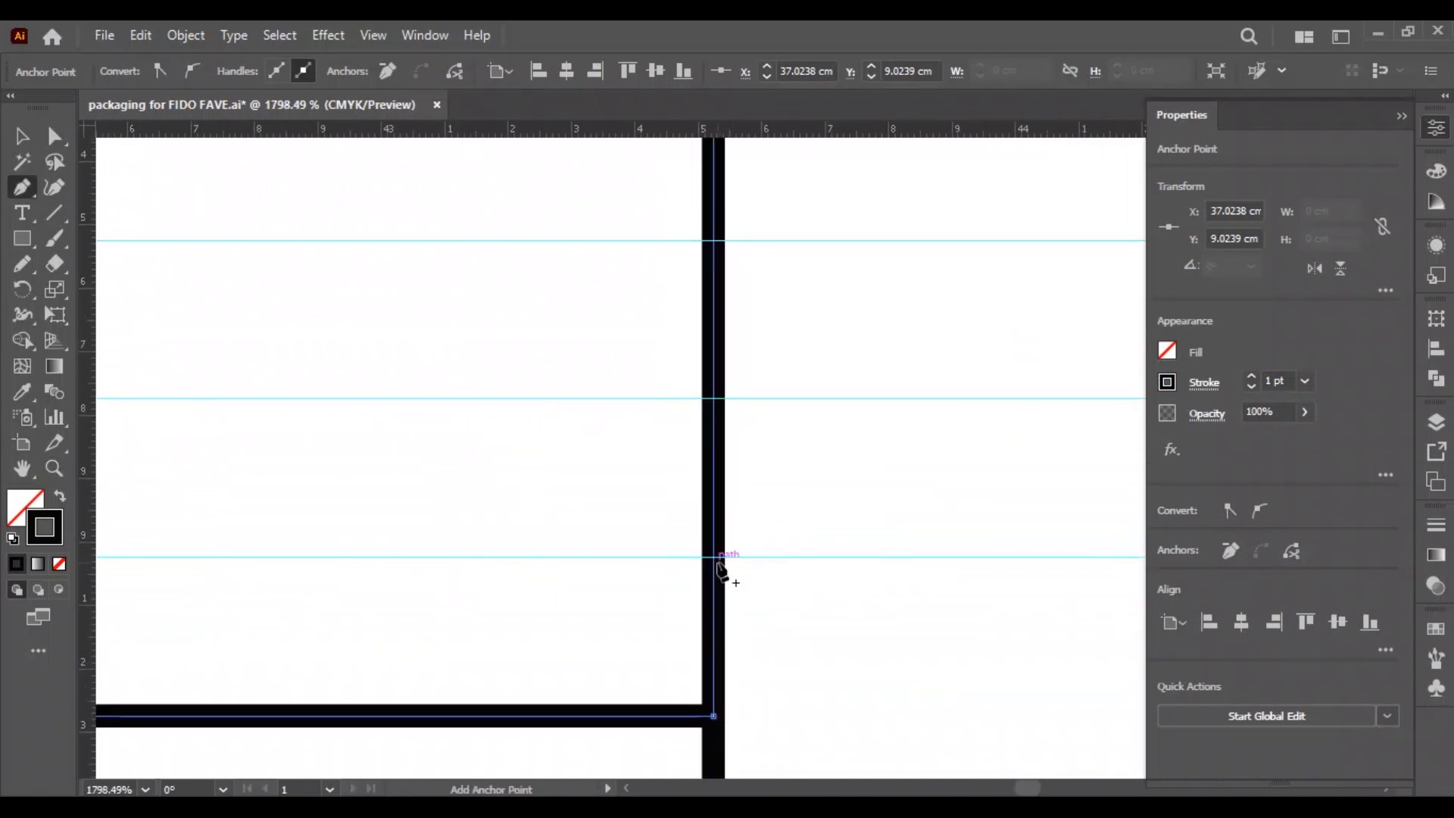
{"action": "left_click", "coordinate": [714, 557]}
{"action": "left_click", "coordinate": [713, 400]}
{"action": "left_click", "coordinate": [713, 240]}
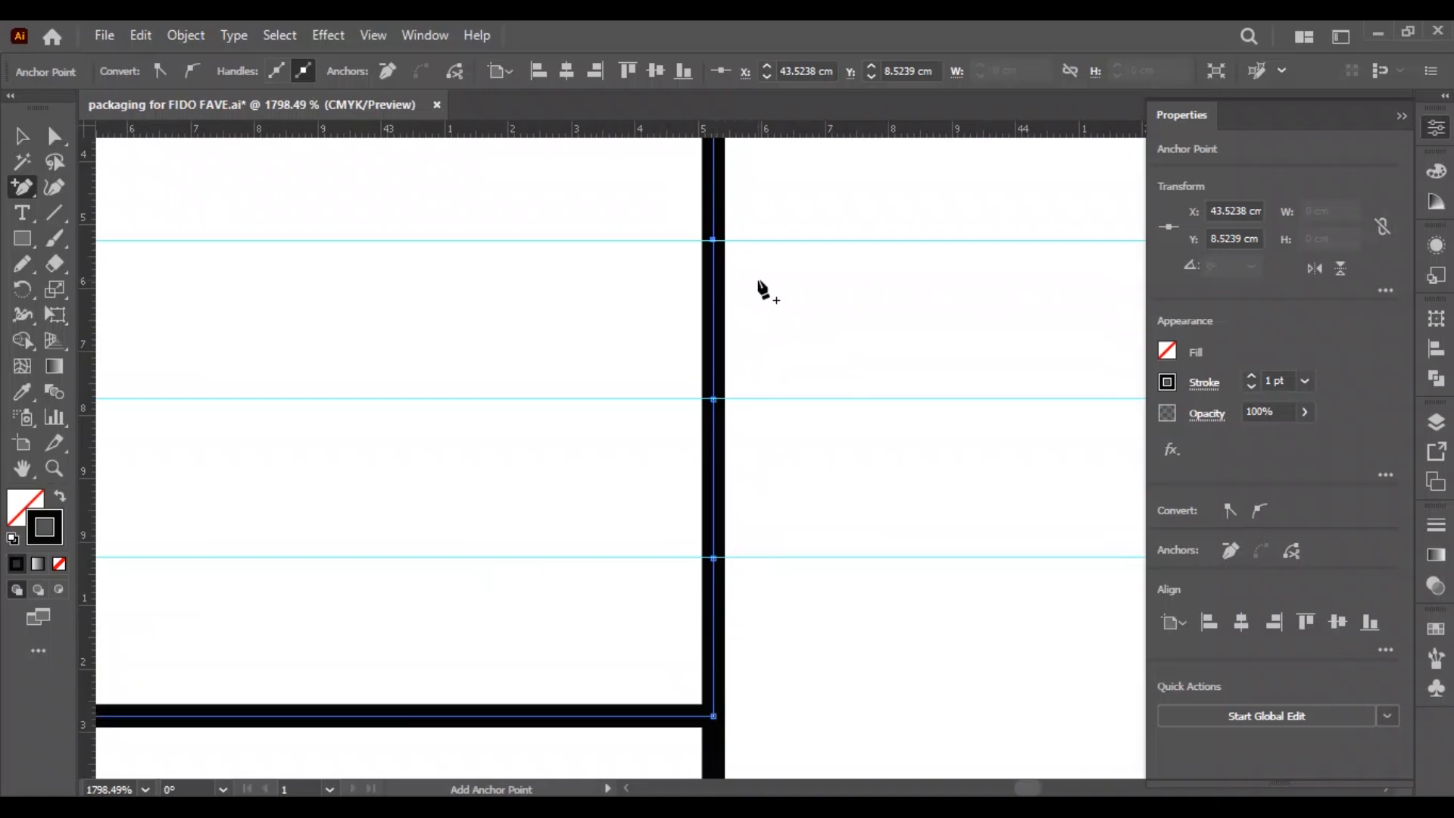
Select the three horizontal guides and delete them.
{"action": "key", "text": "v"}
{"action": "left_click_drag", "start_coordinate": [792, 208], "coordinate": [830, 342]}
{"action": "left_click", "coordinate": [830, 342]}
{"action": "key", "text": "ctrl+0"}
{"action": "left_click_drag", "start_coordinate": [1093, 227], "coordinate": [1070, 351]}
{"action": "key", "text": "Delete"}
Taper the dust flap's left edge by moving its lower anchor to X 37.3769 cm and its upper corner to X 37.7299 cm.
{"action": "key", "text": "ctrl+space"}
{"action": "left_click_drag", "start_coordinate": [926, 267], "coordinate": [688, 256]}
{"action": "left_click", "coordinate": [689, 254]}
{"action": "key", "text": "a"}
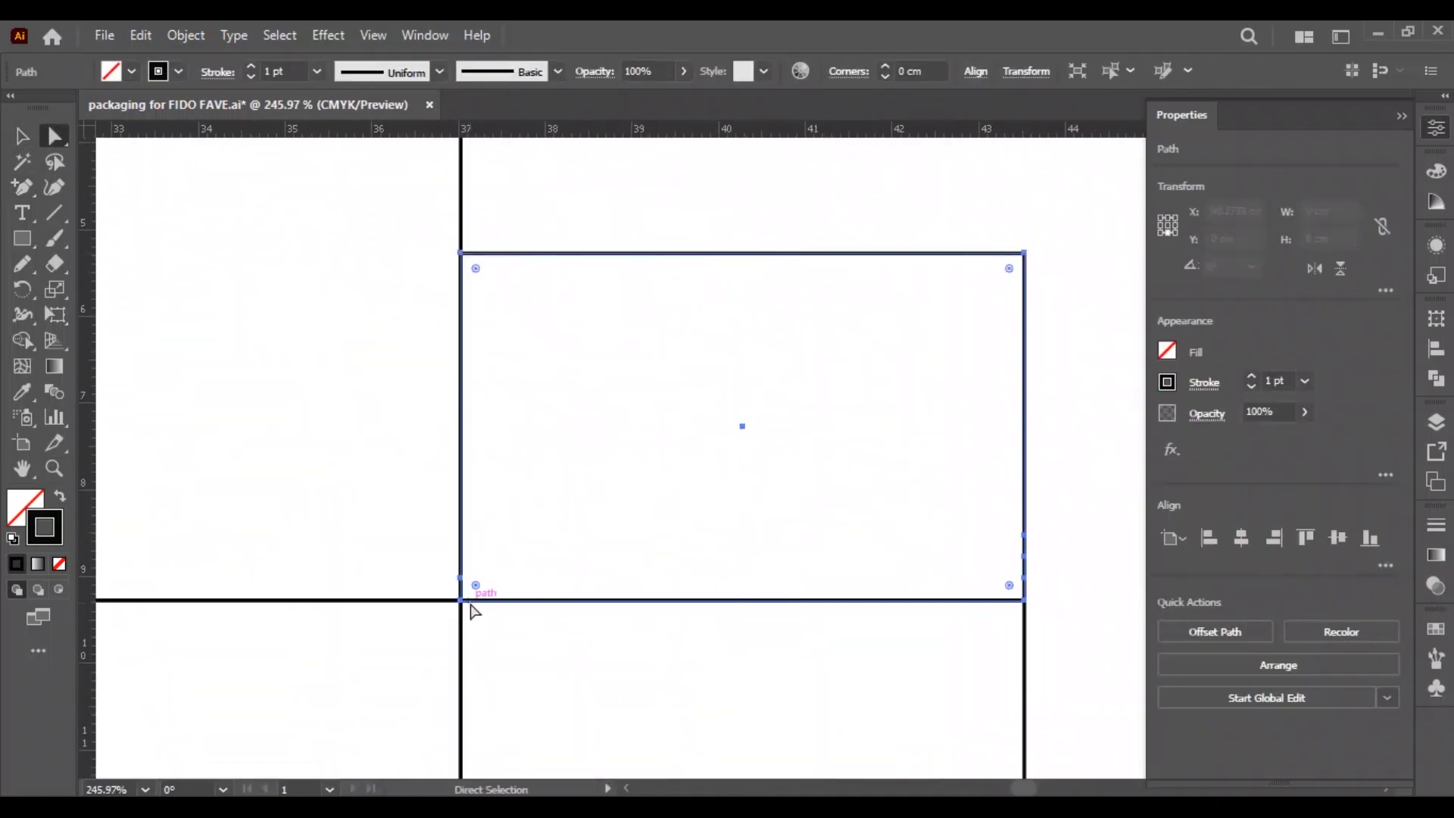
{"action": "left_click", "coordinate": [460, 581]}
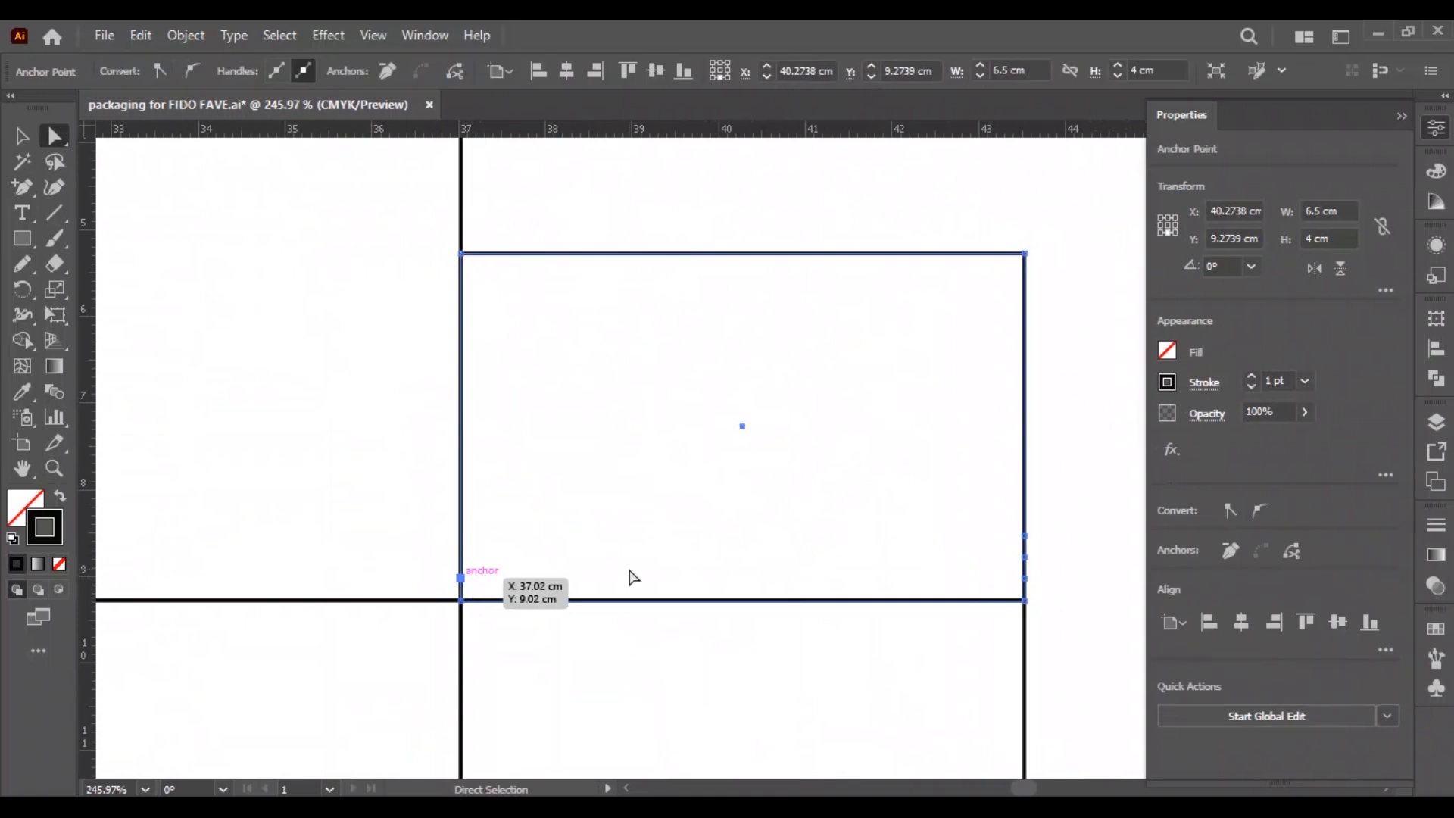
{"action": "key", "text": "shift+Right"}
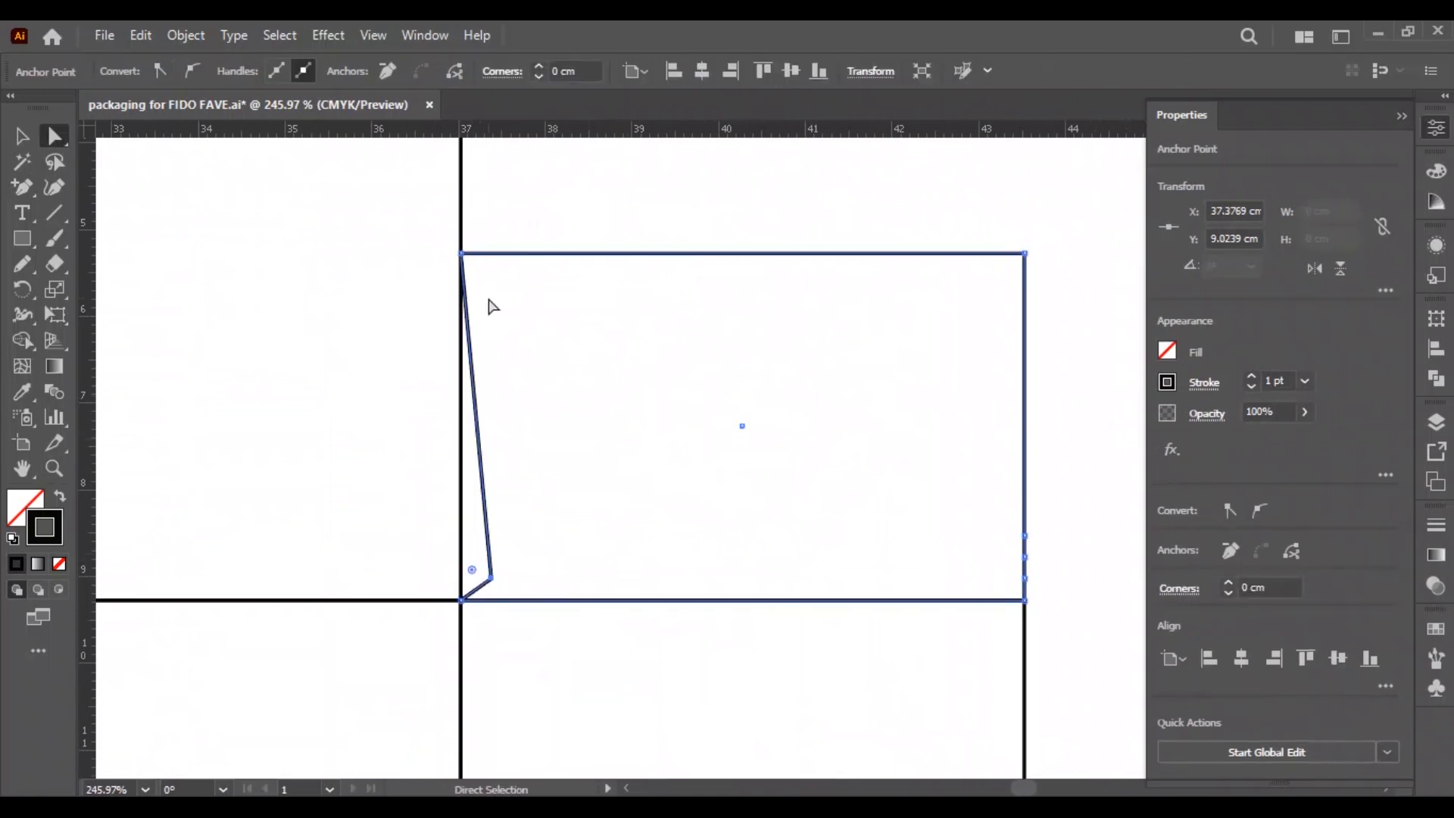
{"action": "left_click", "coordinate": [461, 254]}
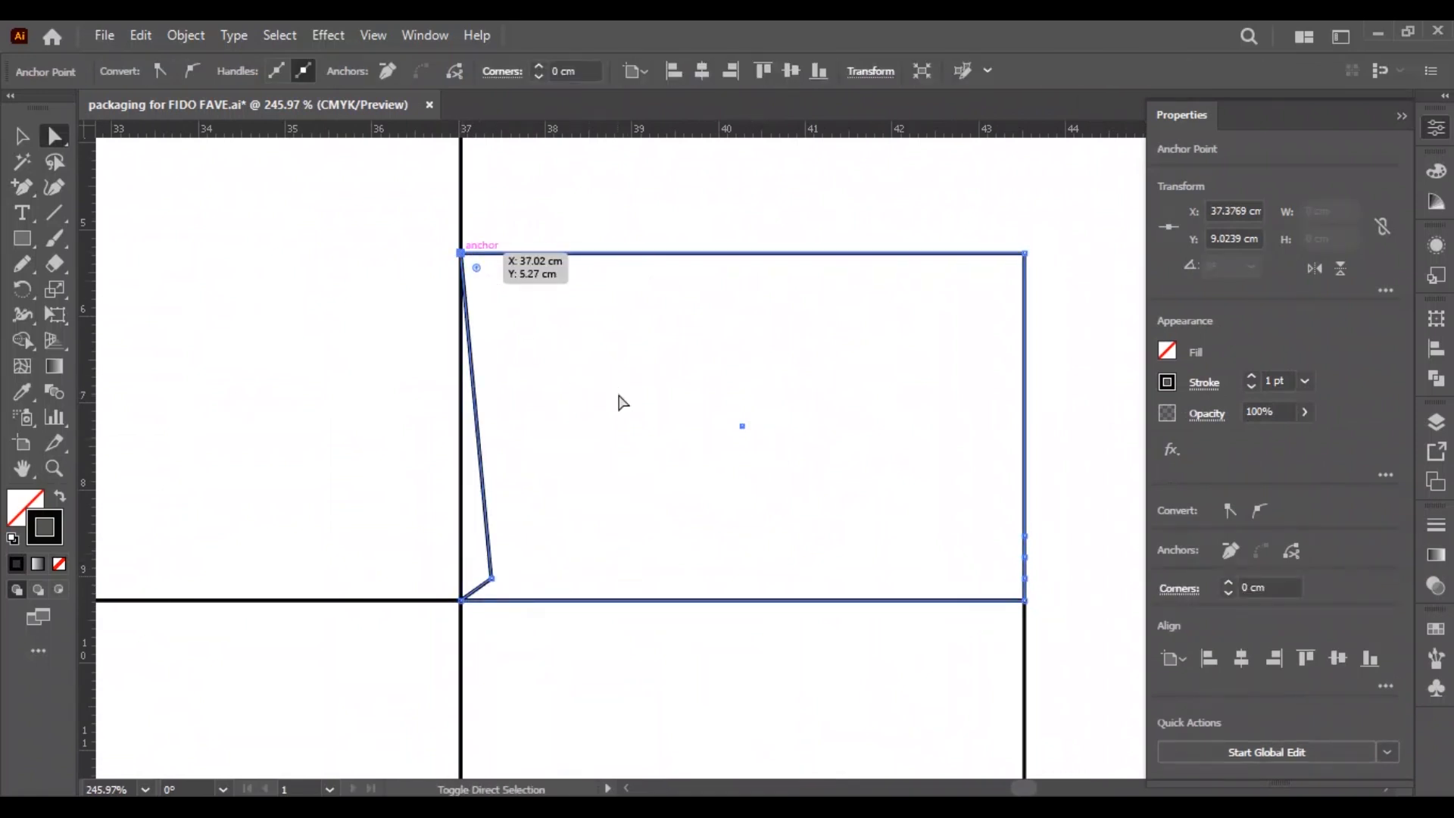
{"action": "key", "text": "shift+Right"}
{"action": "key", "text": "shift+Right"}
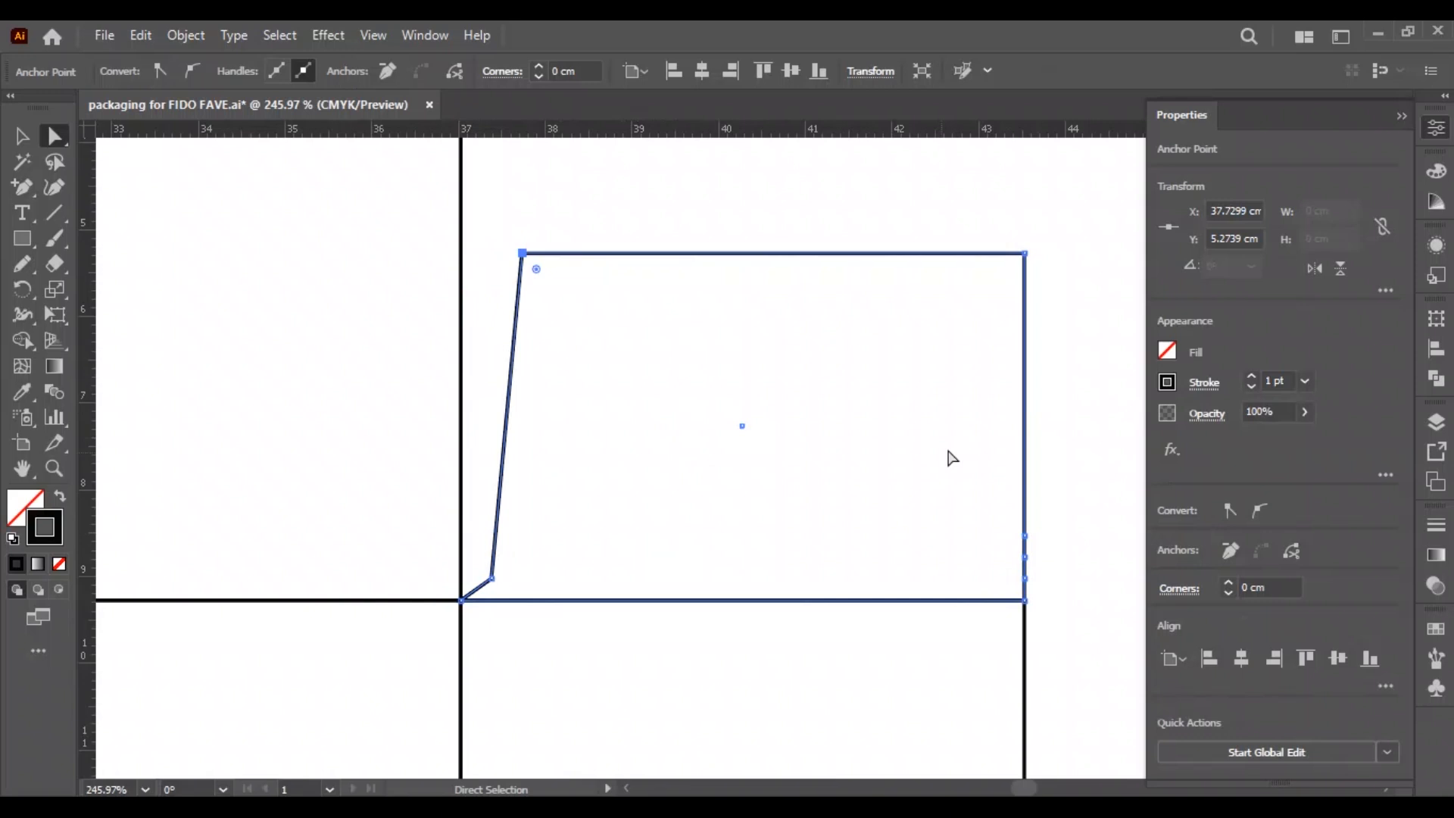
Shape the dust flap's right edge by moving its highest added anchor to X 43.1707 cm and the upper corner to X 42.8177 cm.
{"action": "left_click", "coordinate": [1026, 536]}
{"action": "key", "text": "shift+Left"}
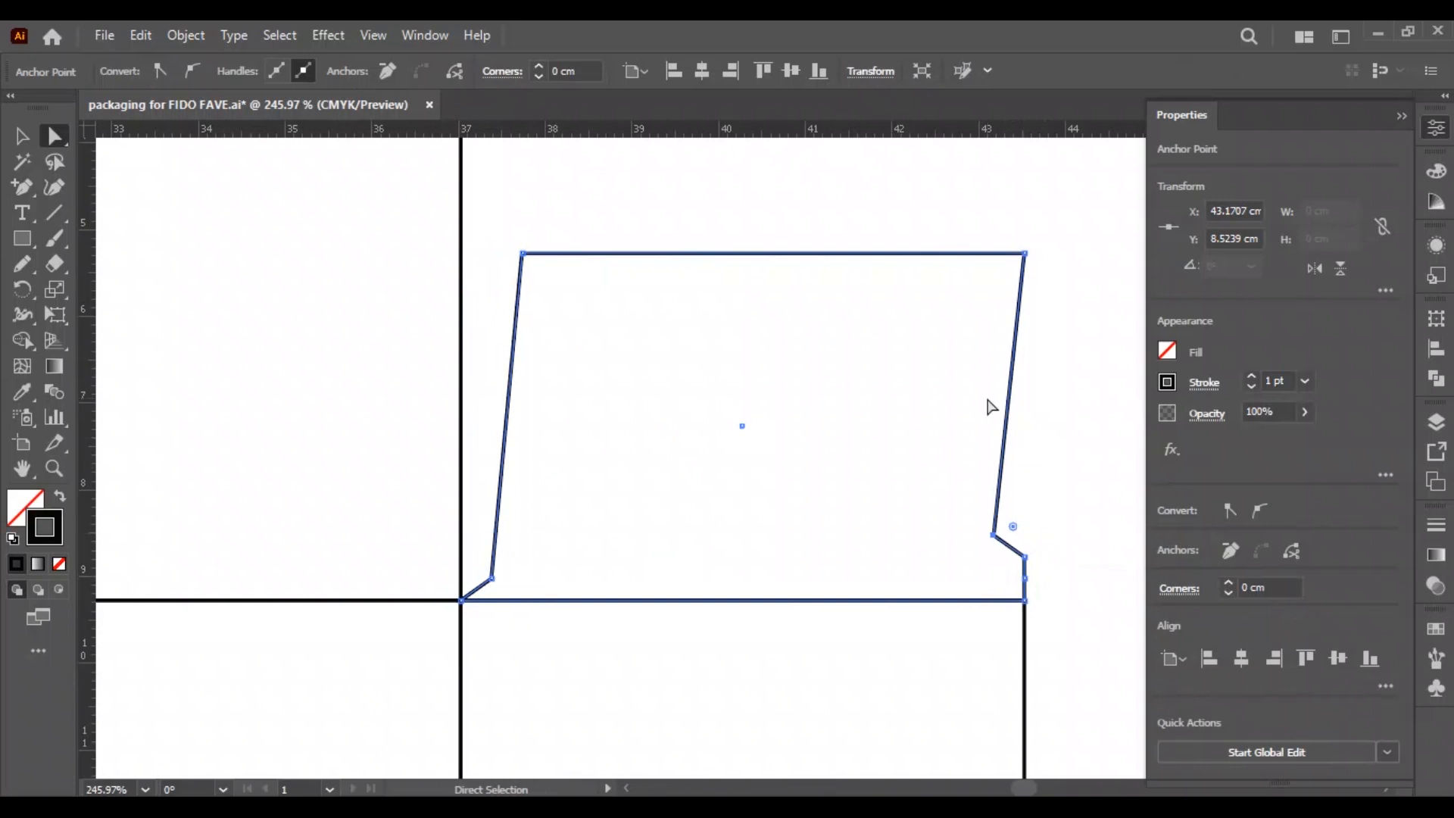
{"action": "left_click", "coordinate": [1026, 253]}
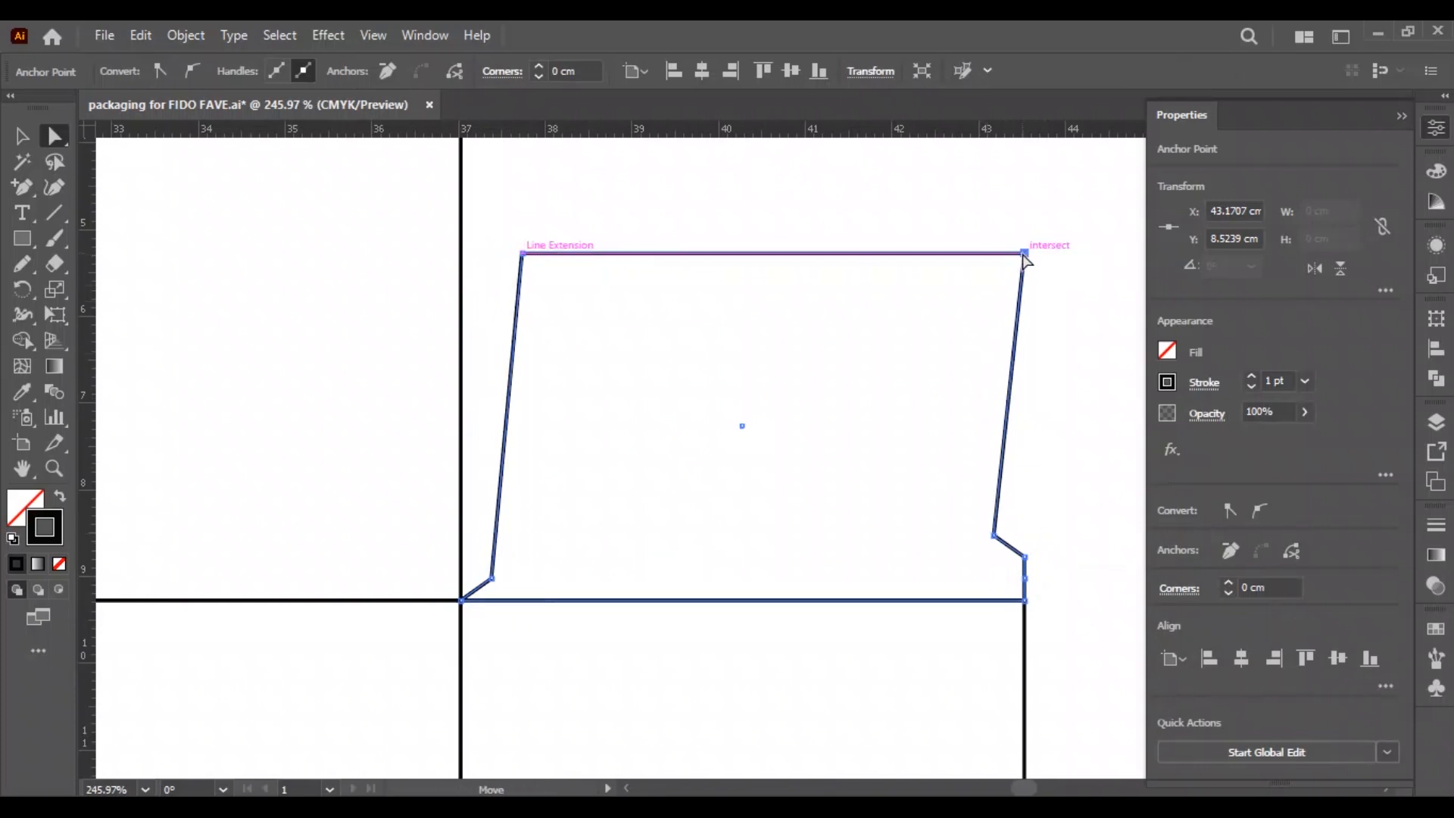
{"action": "key", "text": "shift+Left"}
{"action": "key", "text": "shift+Left"}
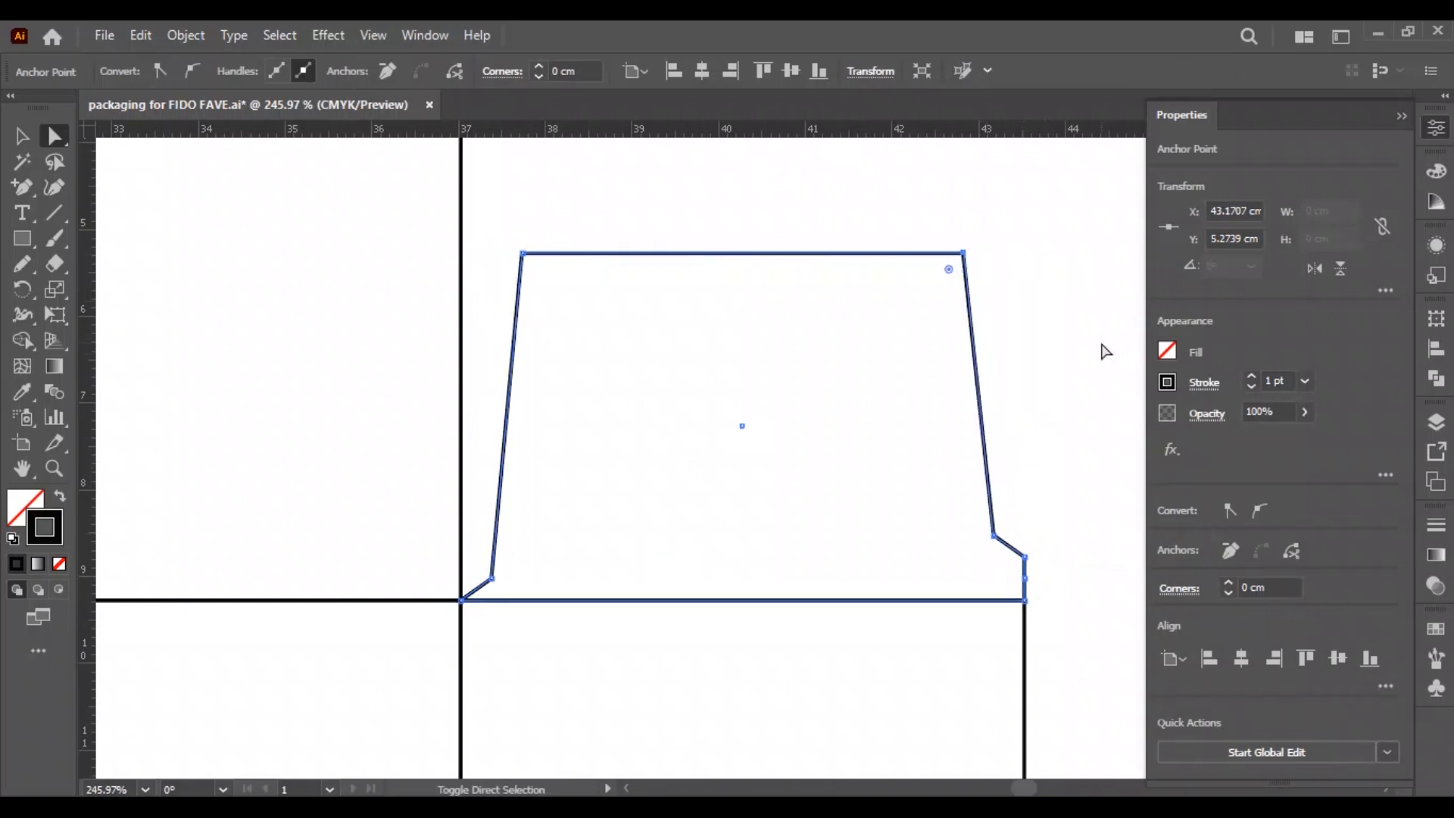
{"action": "left_click", "coordinate": [1059, 355]}
{"action": "key", "text": "v"}
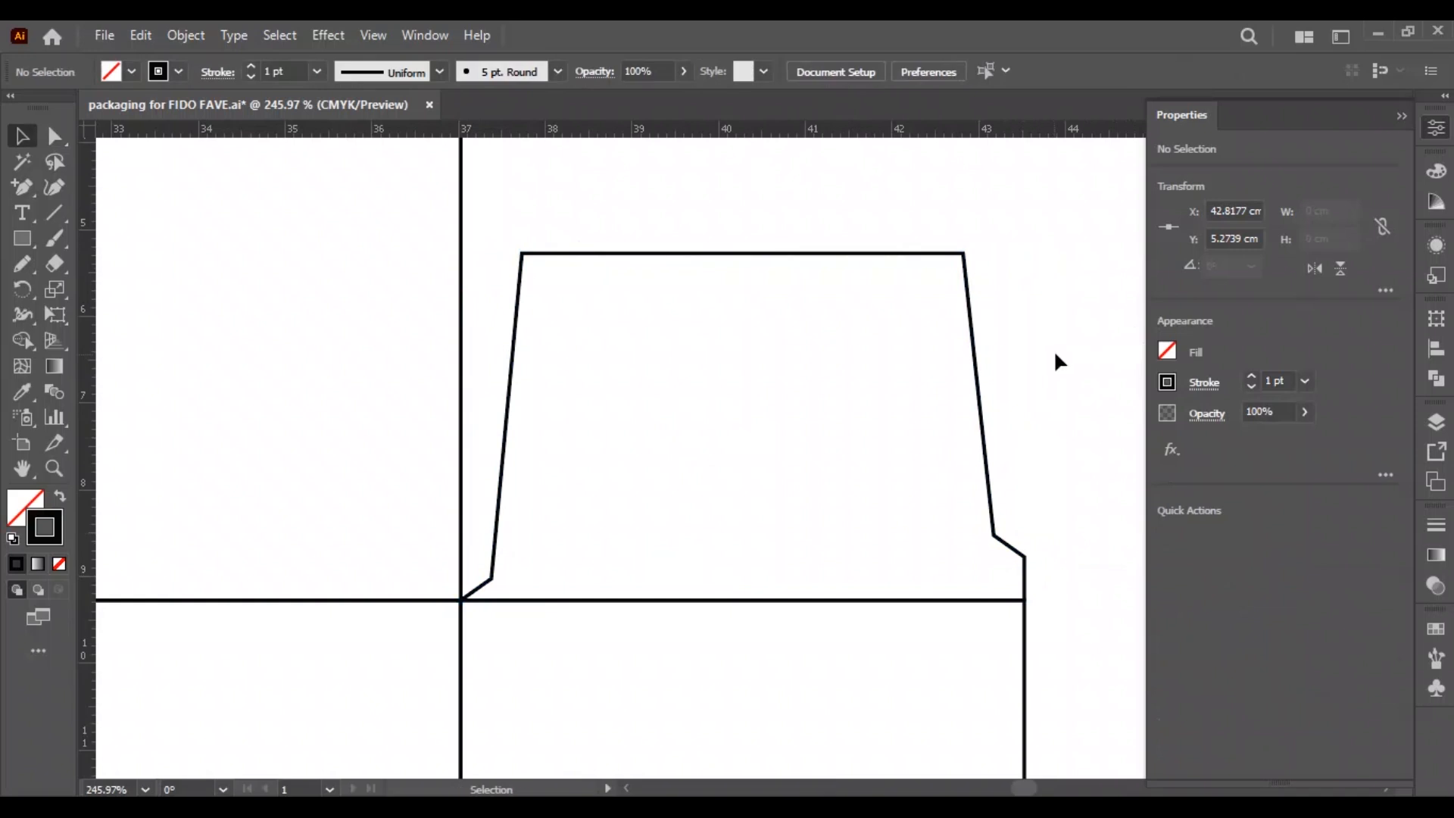
Copy the dust flap, flipped vertically, to the side panel's lower end, and mirror copies of both flaps onto the other side panel.
{"action": "key", "text": "ctrl+0"}
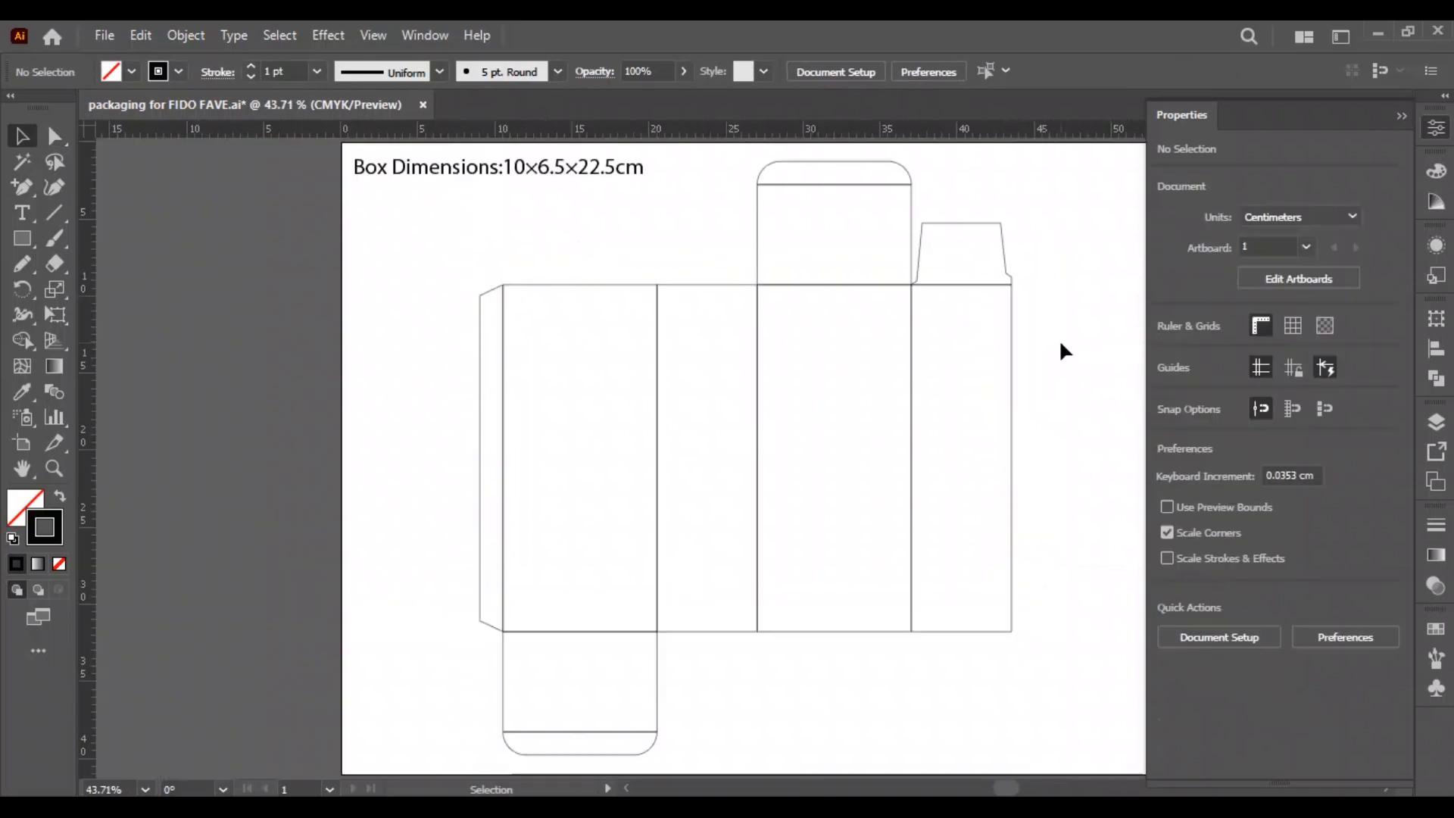
{"action": "left_click_drag", "start_coordinate": [1001, 223], "coordinate": [1012, 631]}
{"action": "left_click", "coordinate": [1340, 268]}
{"action": "key", "text": "ctrl+z"}
{"action": "left_click", "coordinate": [1341, 269]}
{"action": "left_click", "coordinate": [978, 660]}
{"action": "left_click", "coordinate": [982, 632]}
{"action": "left_click_drag", "start_coordinate": [1007, 254], "coordinate": [757, 285]}
{"action": "left_click", "coordinate": [1088, 288]}
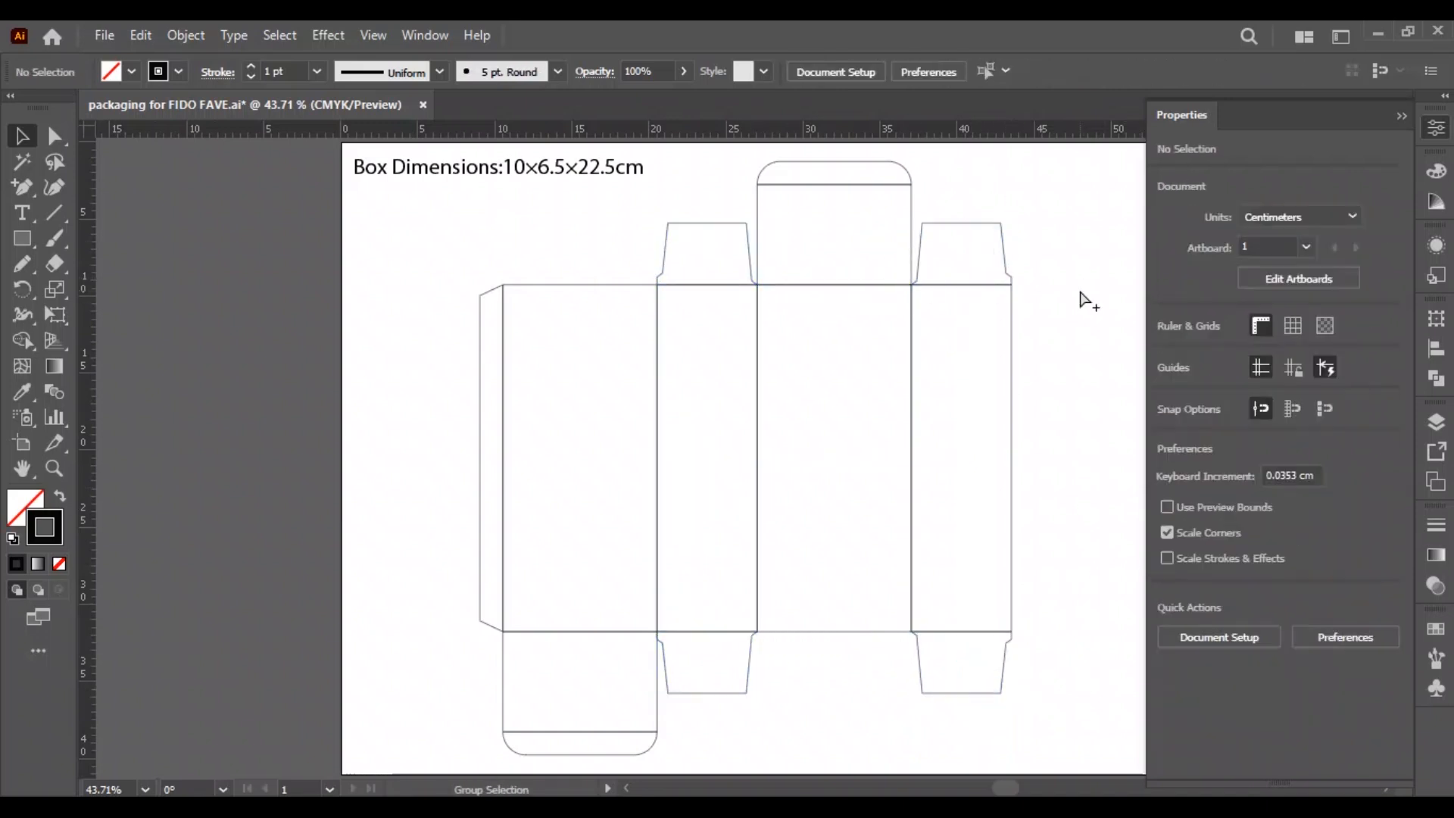
Rename the existing layer "Dieline" and add a new layer named "Creasing" above it.
{"action": "left_click", "coordinate": [425, 36]}
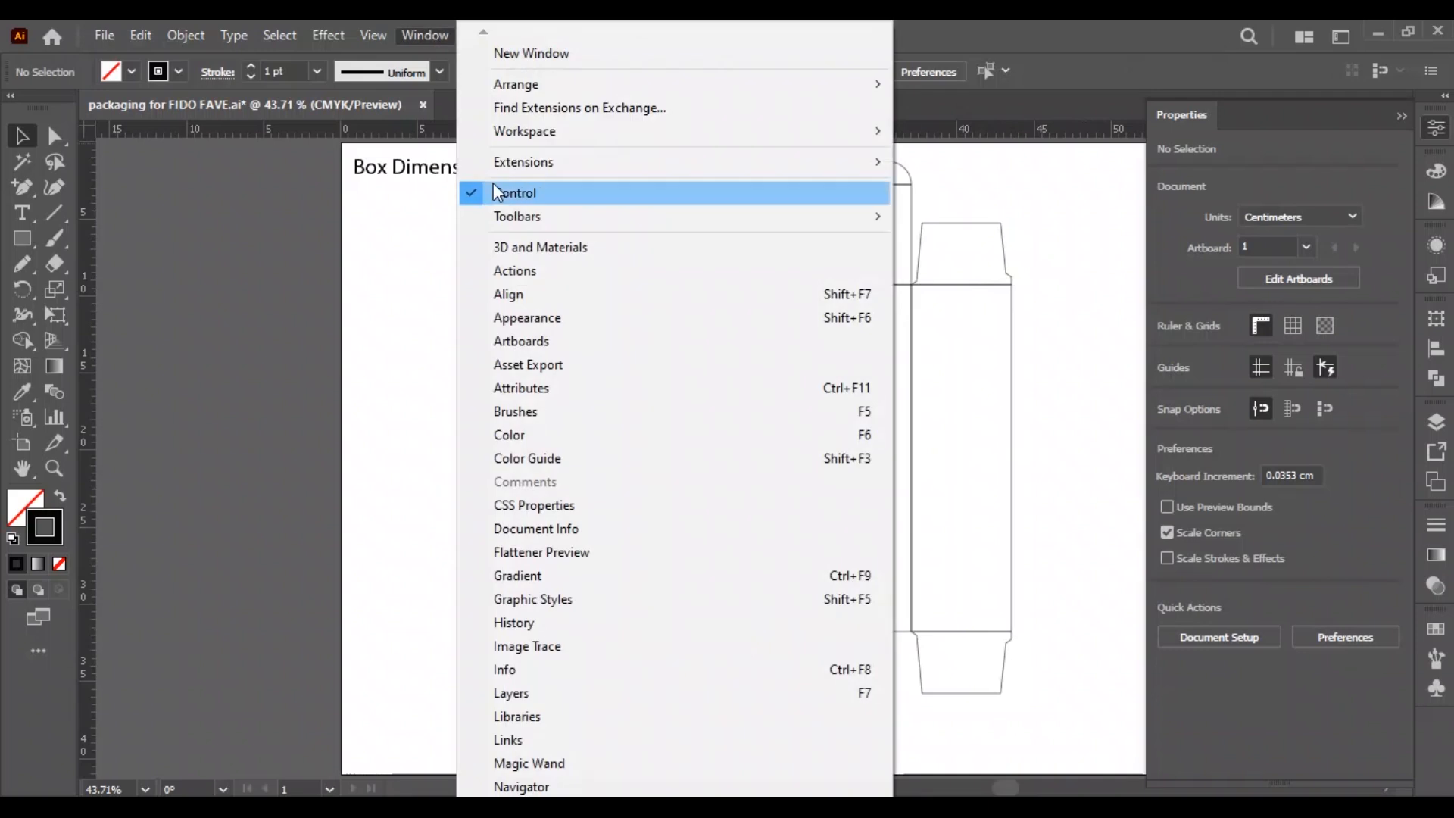
{"action": "left_click", "coordinate": [512, 693]}
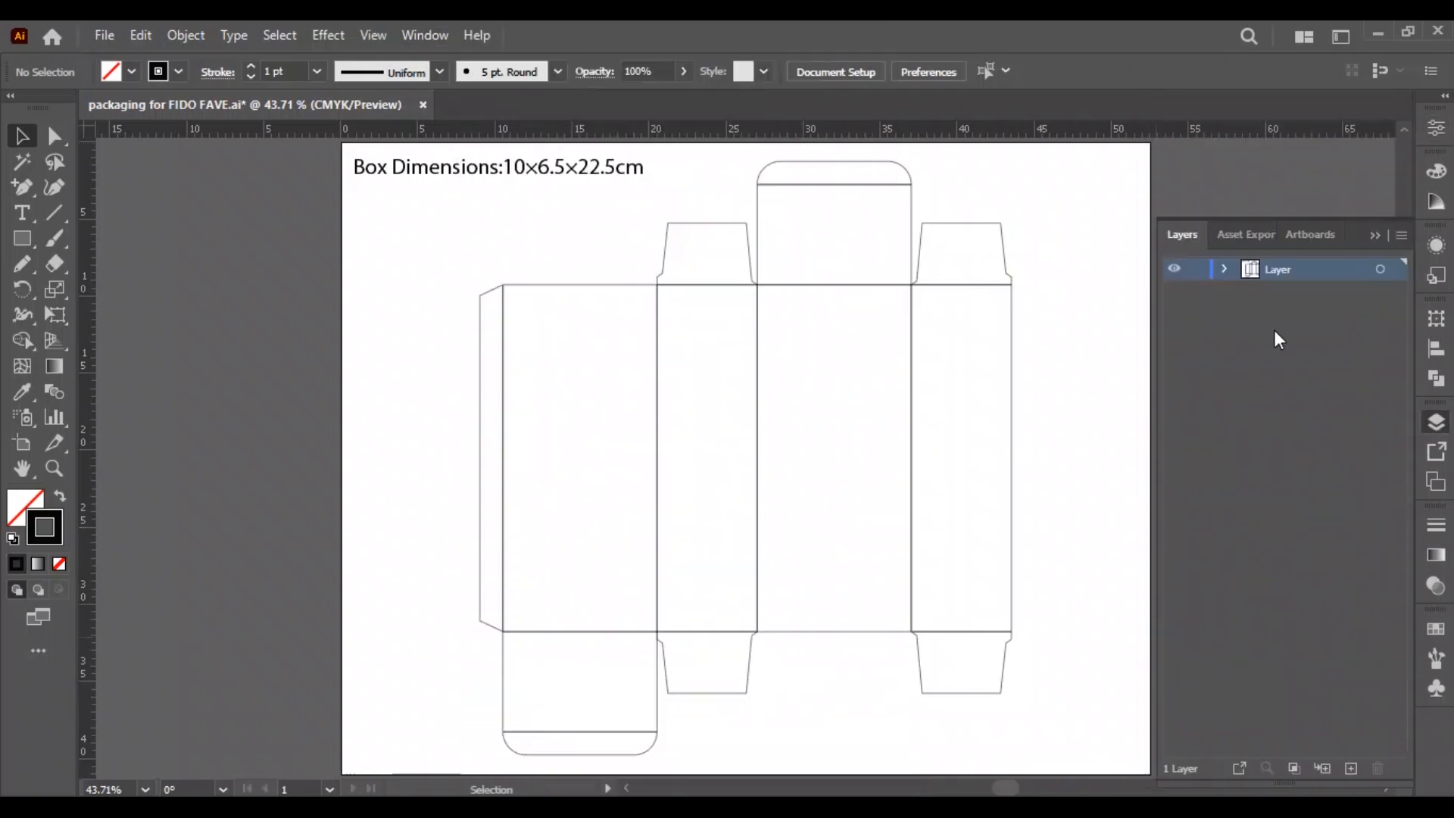
{"action": "type", "text": "Dieline"}
{"action": "key", "text": "Return"}
{"action": "left_click", "coordinate": [1351, 768]}
{"action": "double_click", "coordinate": [1280, 269]}
{"action": "type", "text": "Creasing"}
{"action": "key", "text": "Return"}
{"action": "left_click", "coordinate": [1437, 422]}
Select all the fold line segments between panels, glue flap, lids and dust flaps, and cut them from the artwork.
{"action": "key", "text": "ctrl+a"}
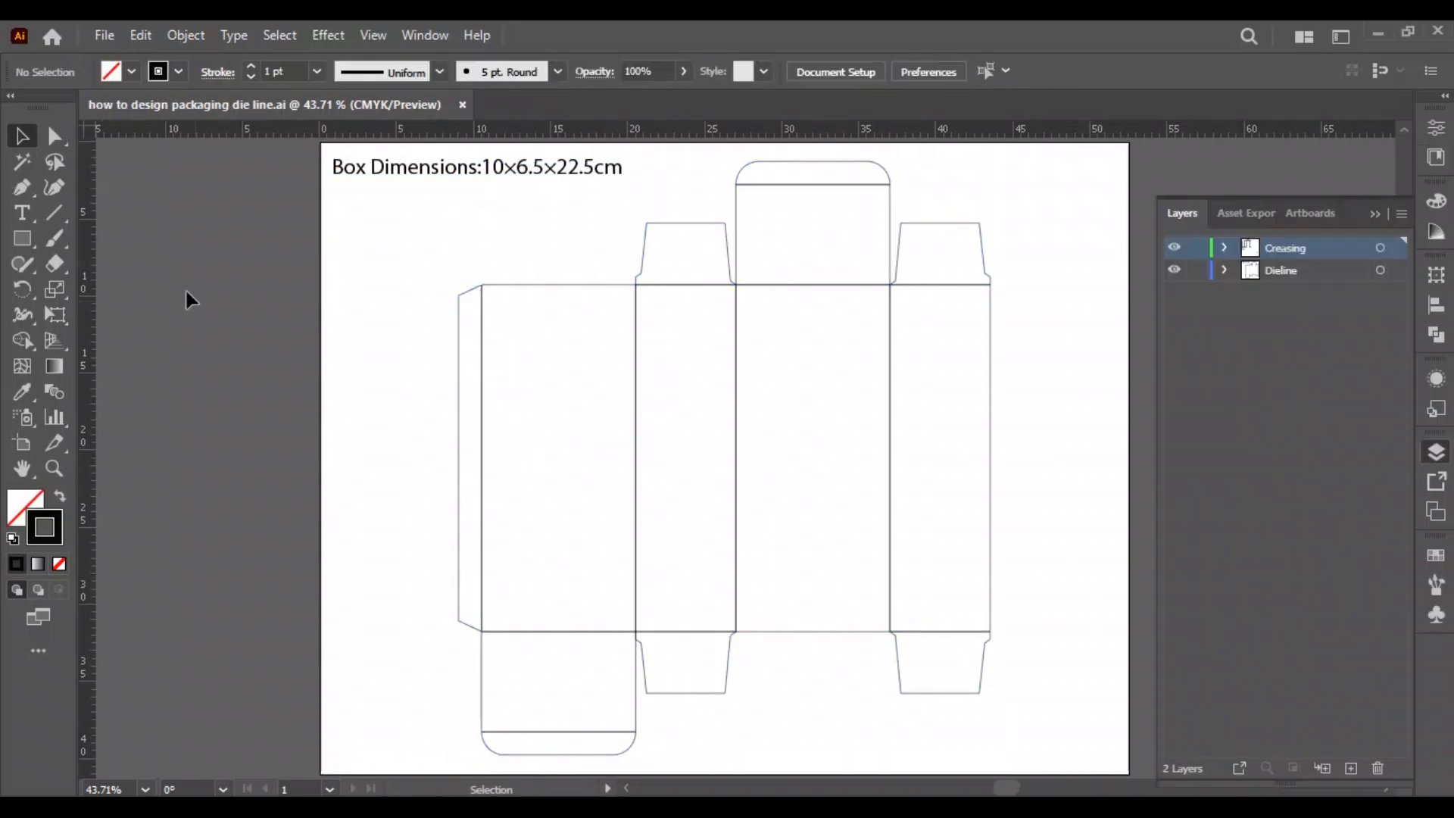
{"action": "key", "text": "a"}
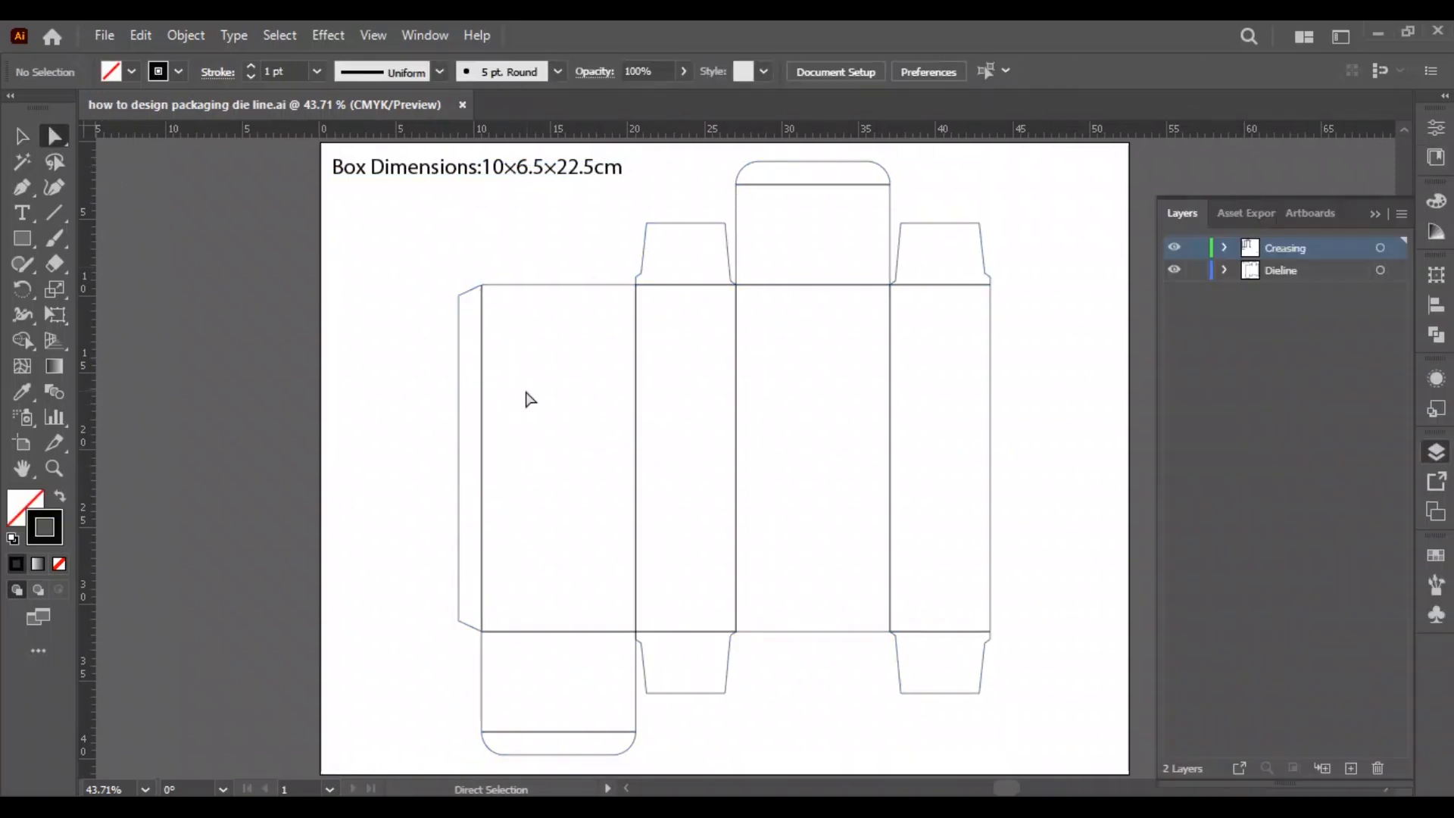
{"action": "left_click_drag", "start_coordinate": [478, 409], "coordinate": [926, 440]}
{"action": "left_click_drag", "start_coordinate": [777, 337], "coordinate": [795, 178]}
{"action": "left_click_drag", "start_coordinate": [934, 352], "coordinate": [944, 271]}
{"action": "left_click_drag", "start_coordinate": [677, 340], "coordinate": [688, 304]}
{"action": "left_click_drag", "start_coordinate": [683, 585], "coordinate": [707, 657]}
{"action": "left_click_drag", "start_coordinate": [938, 611], "coordinate": [973, 670]}
{"action": "left_click_drag", "start_coordinate": [570, 743], "coordinate": [570, 742]}
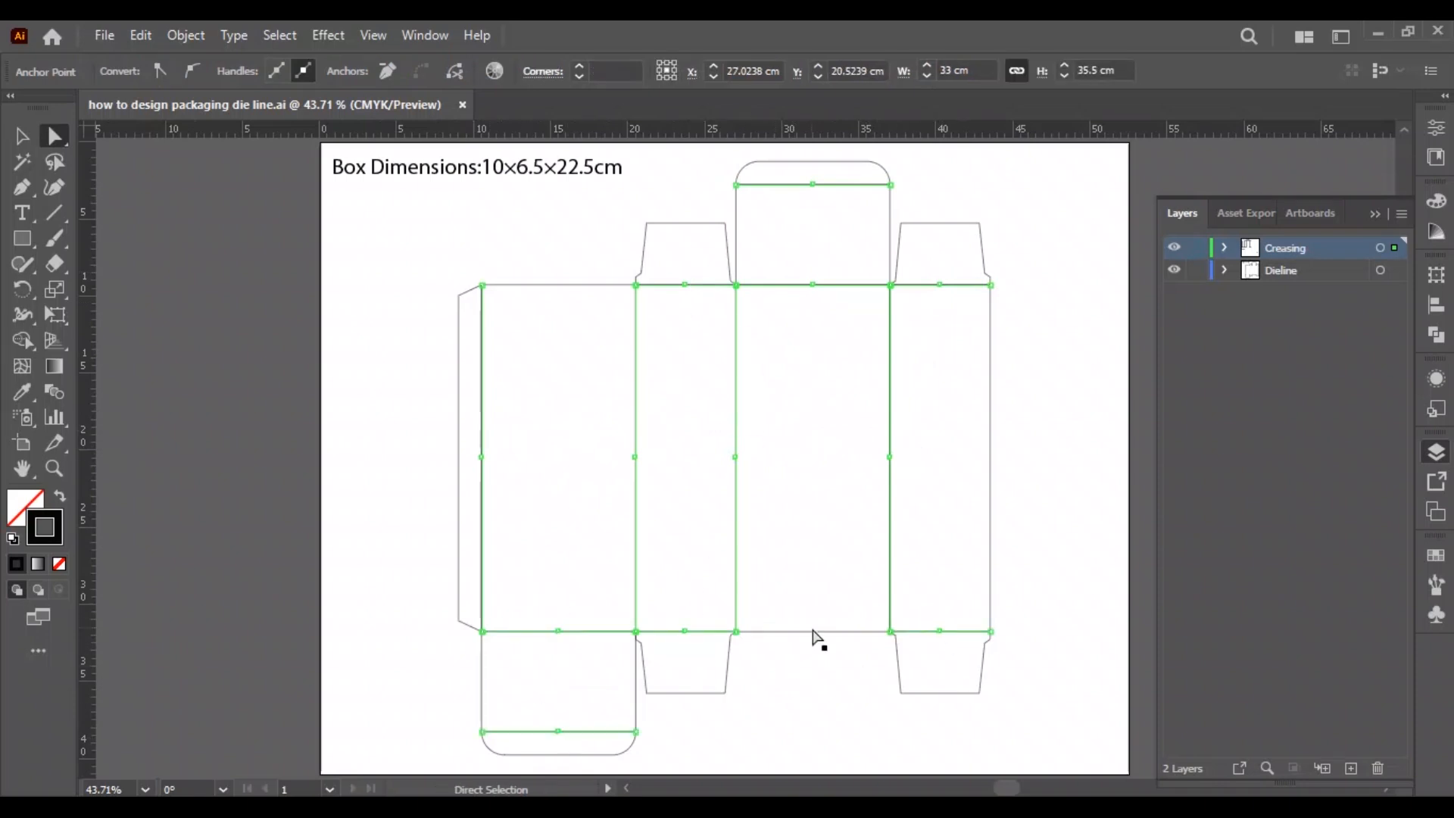
{"action": "left_click", "coordinate": [141, 34]}
{"action": "left_click", "coordinate": [199, 113]}
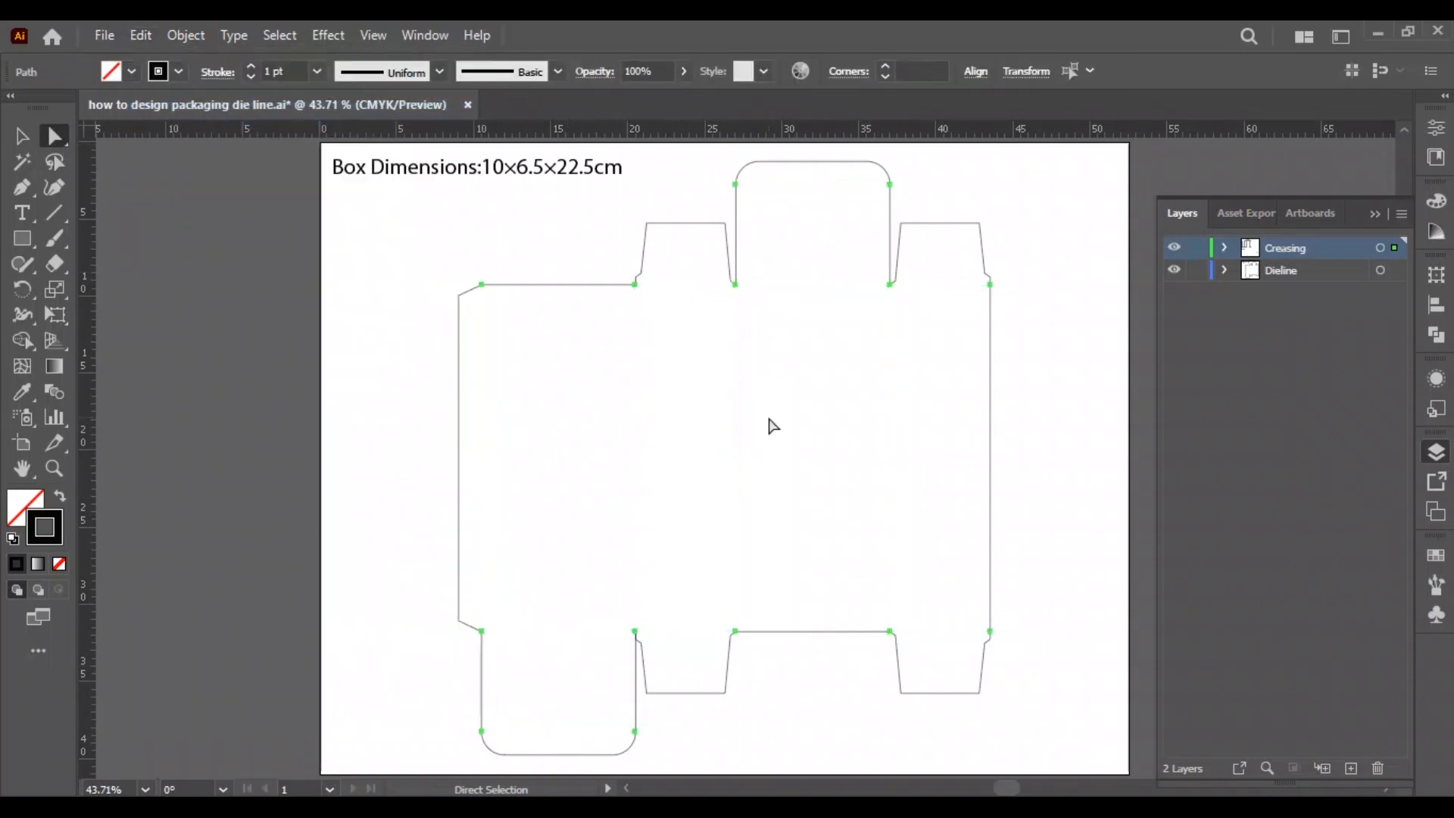
{"action": "left_click", "coordinate": [812, 439]}
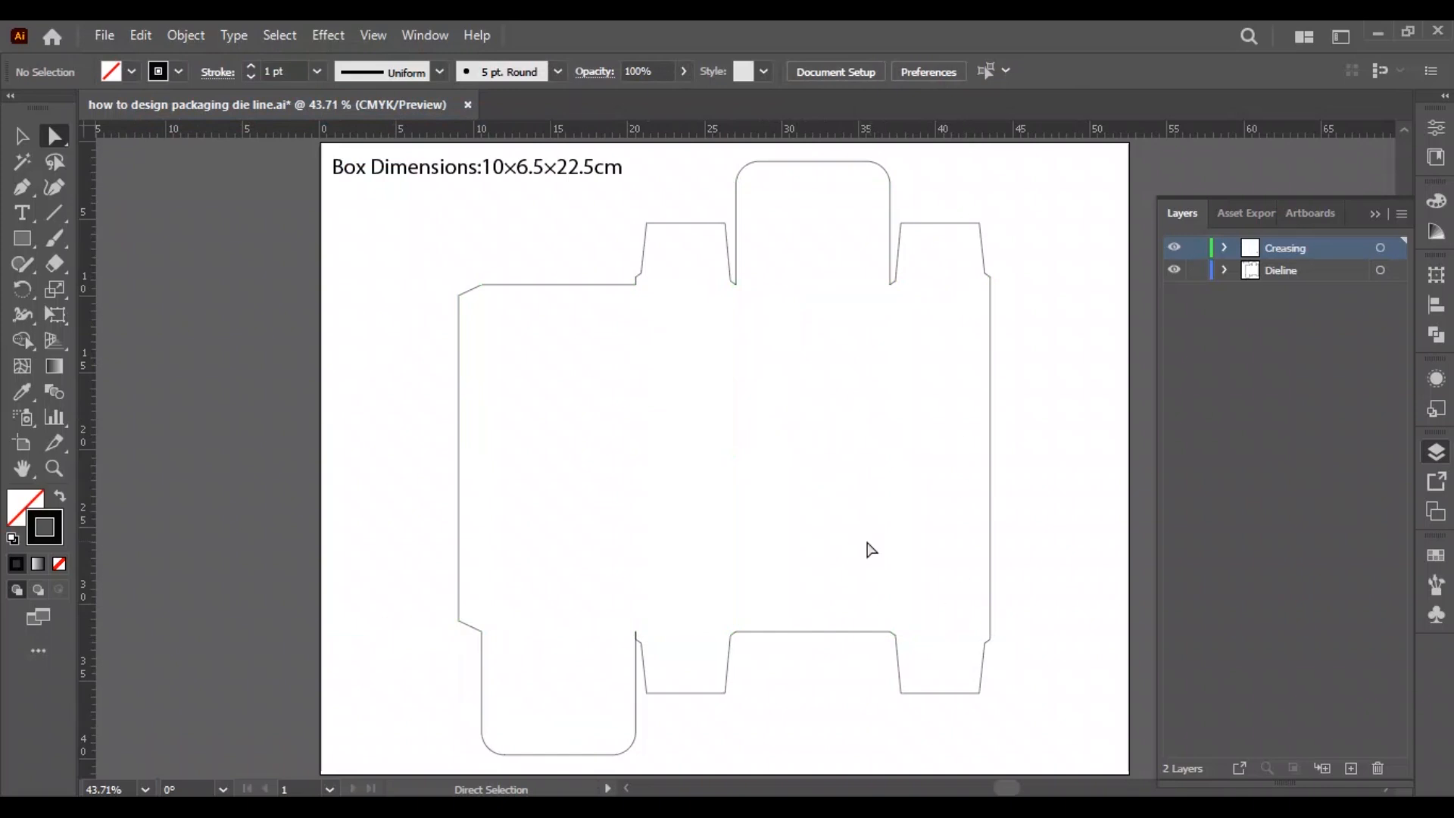
Paste the cut fold lines in front on the Creasing layer at their original position.
{"action": "left_click", "coordinate": [1380, 248]}
{"action": "left_click", "coordinate": [141, 35]}
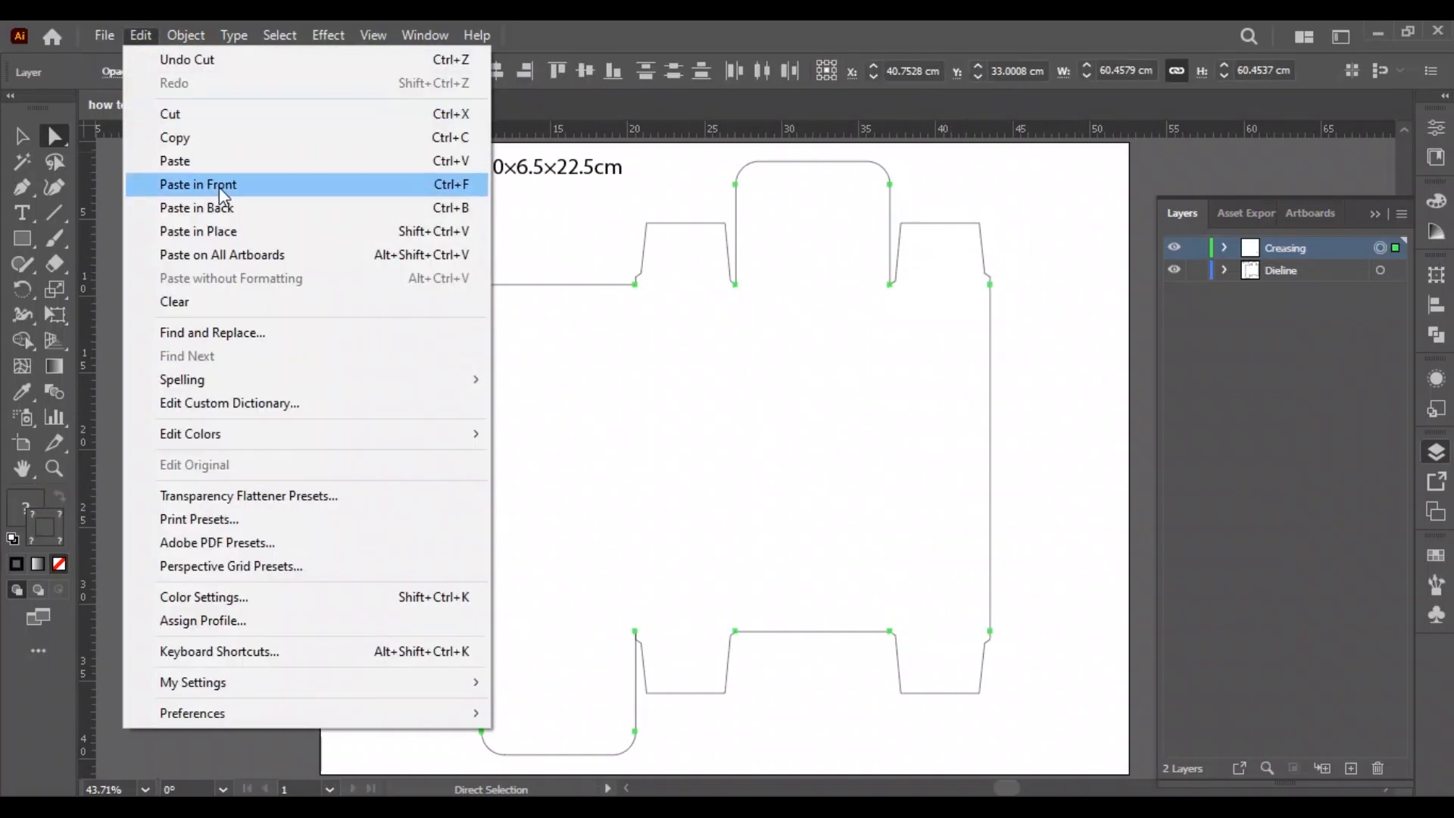
{"action": "left_click", "coordinate": [240, 185]}
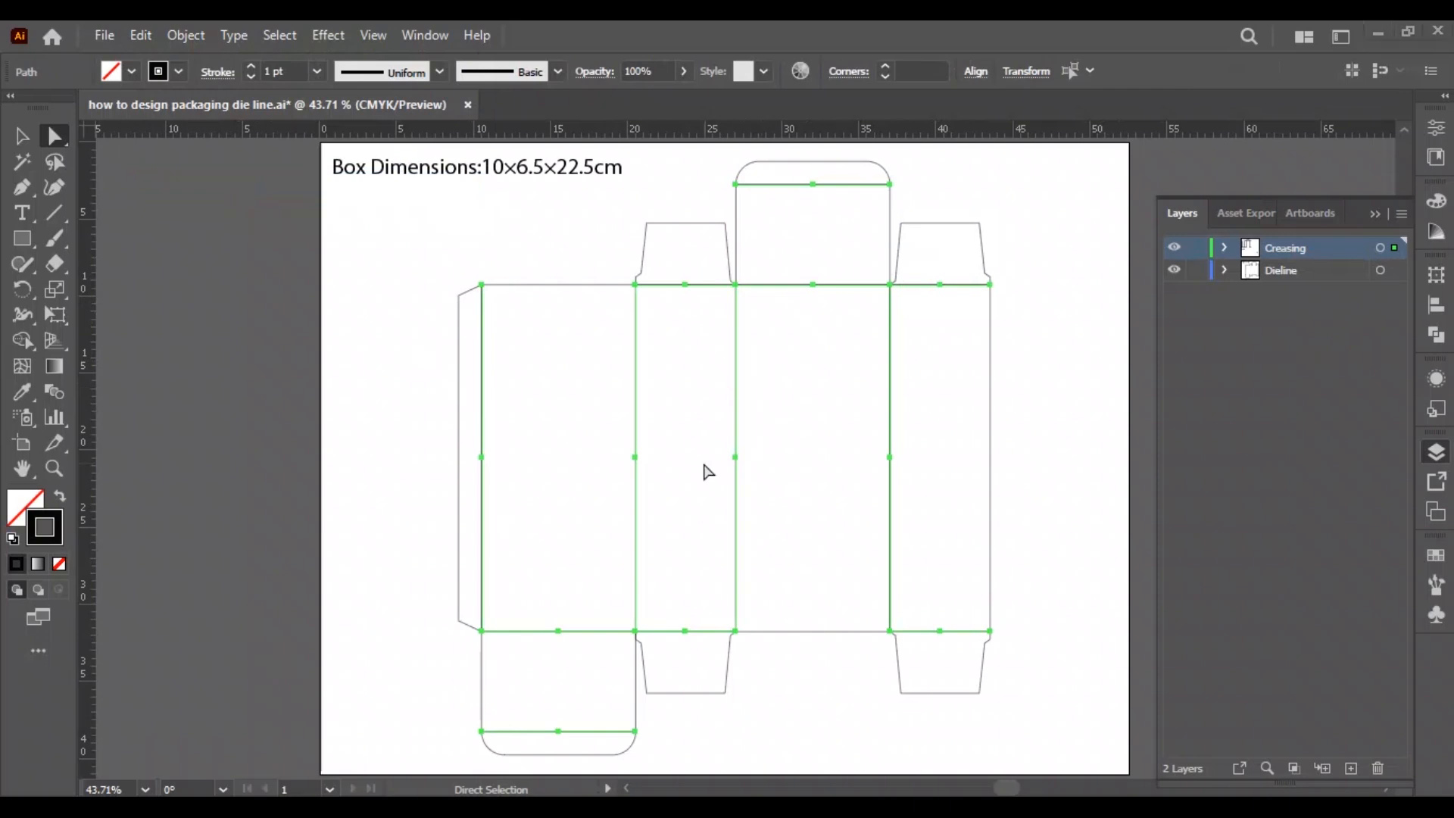
{"action": "left_click", "coordinate": [709, 471]}
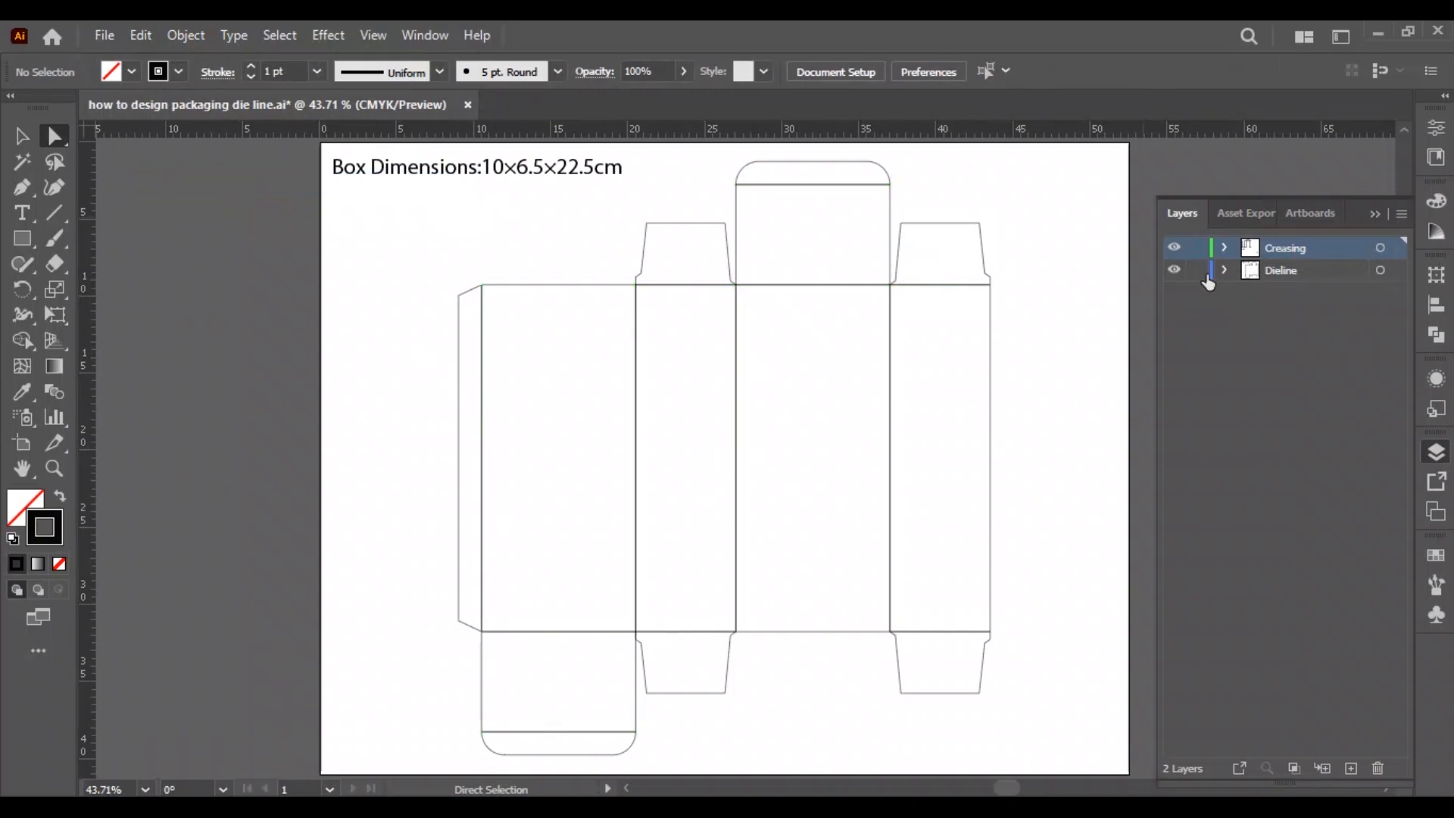
Lock the Dieline layer and give all the crease lines a dashed stroke with a 7 pt dash.
{"action": "left_click", "coordinate": [1197, 272]}
{"action": "key", "text": "v"}
{"action": "key", "text": "ctrl+a"}
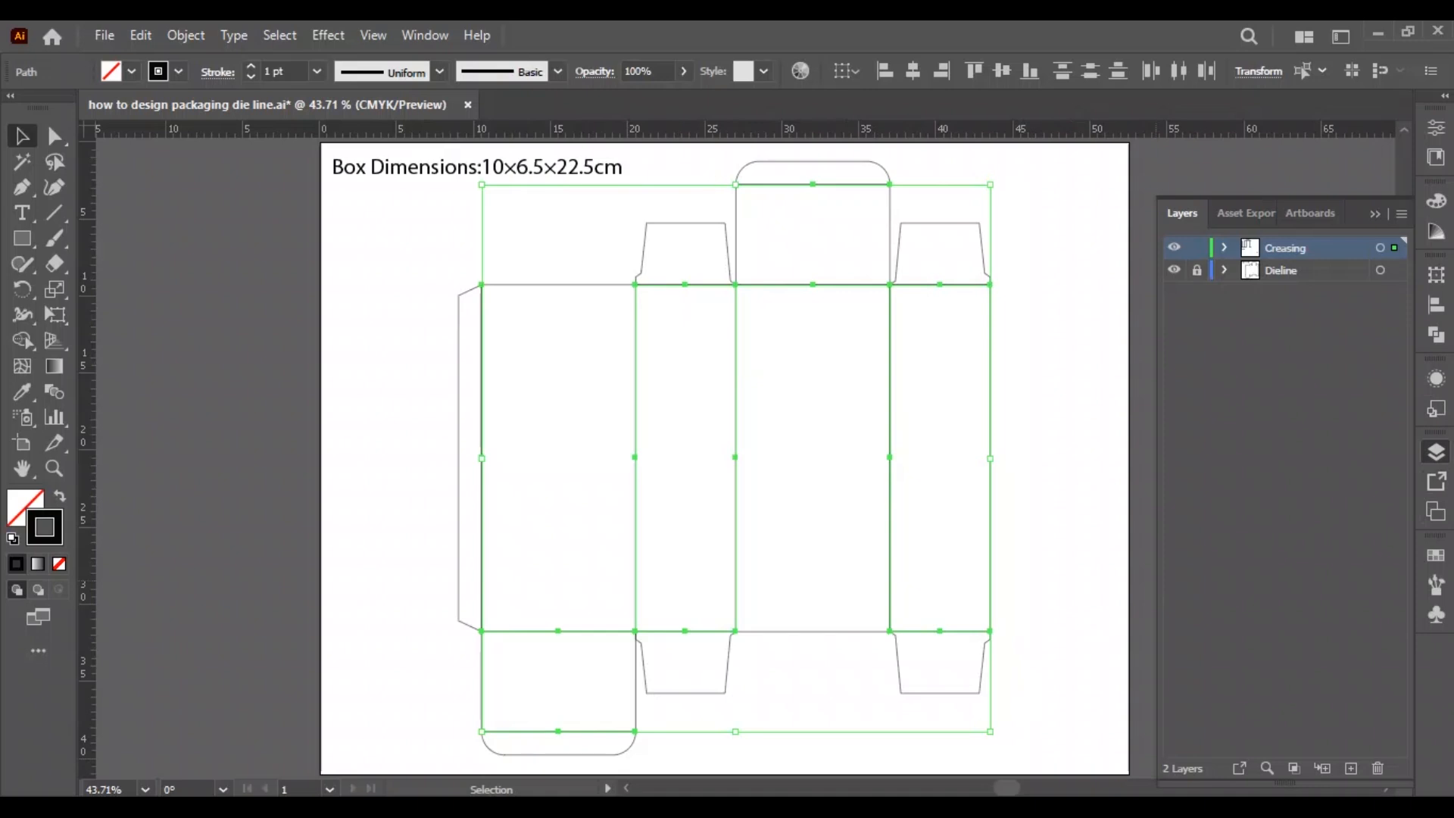
{"action": "key", "text": "ctrl+F10"}
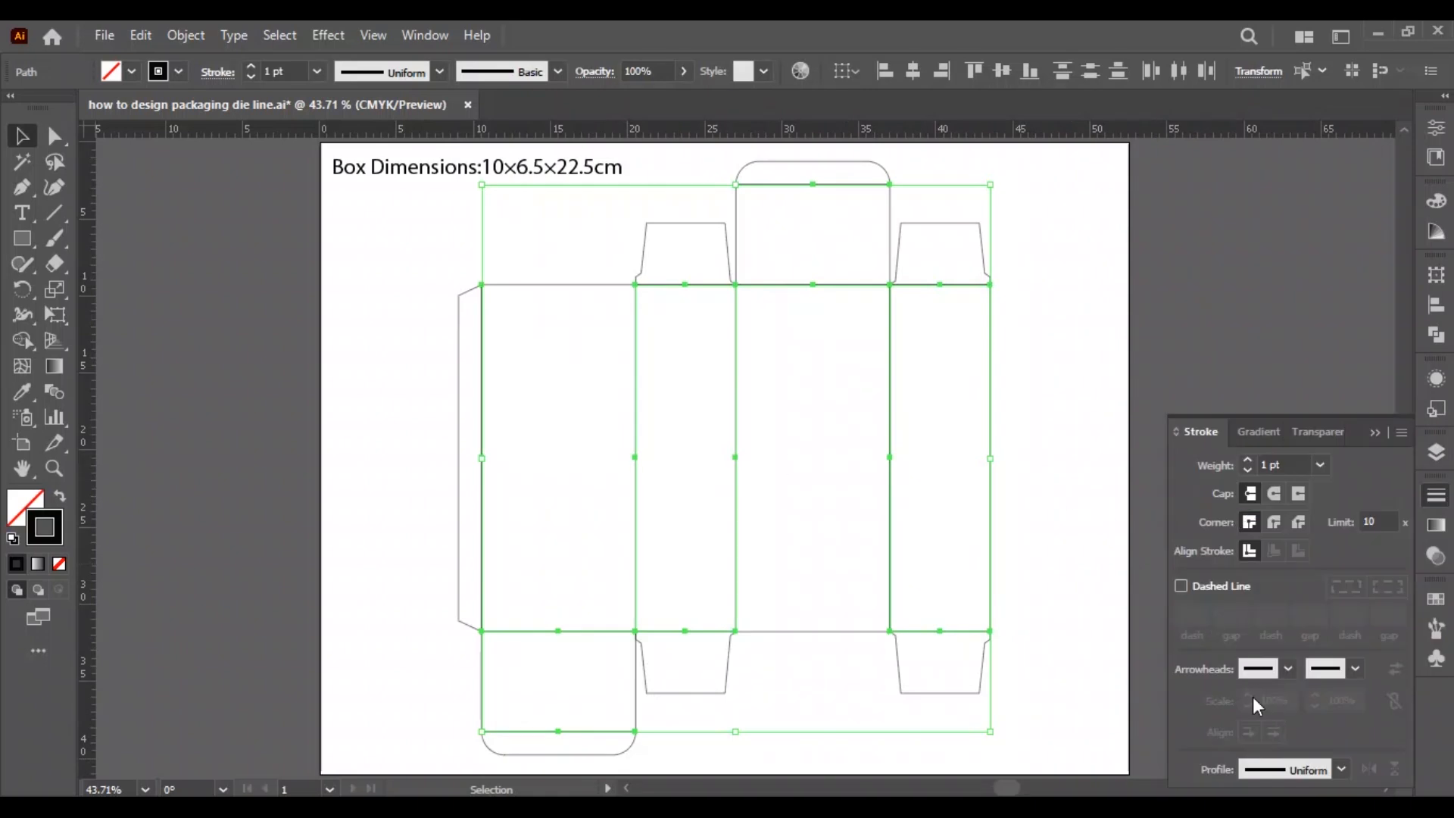
{"action": "left_click", "coordinate": [1182, 587]}
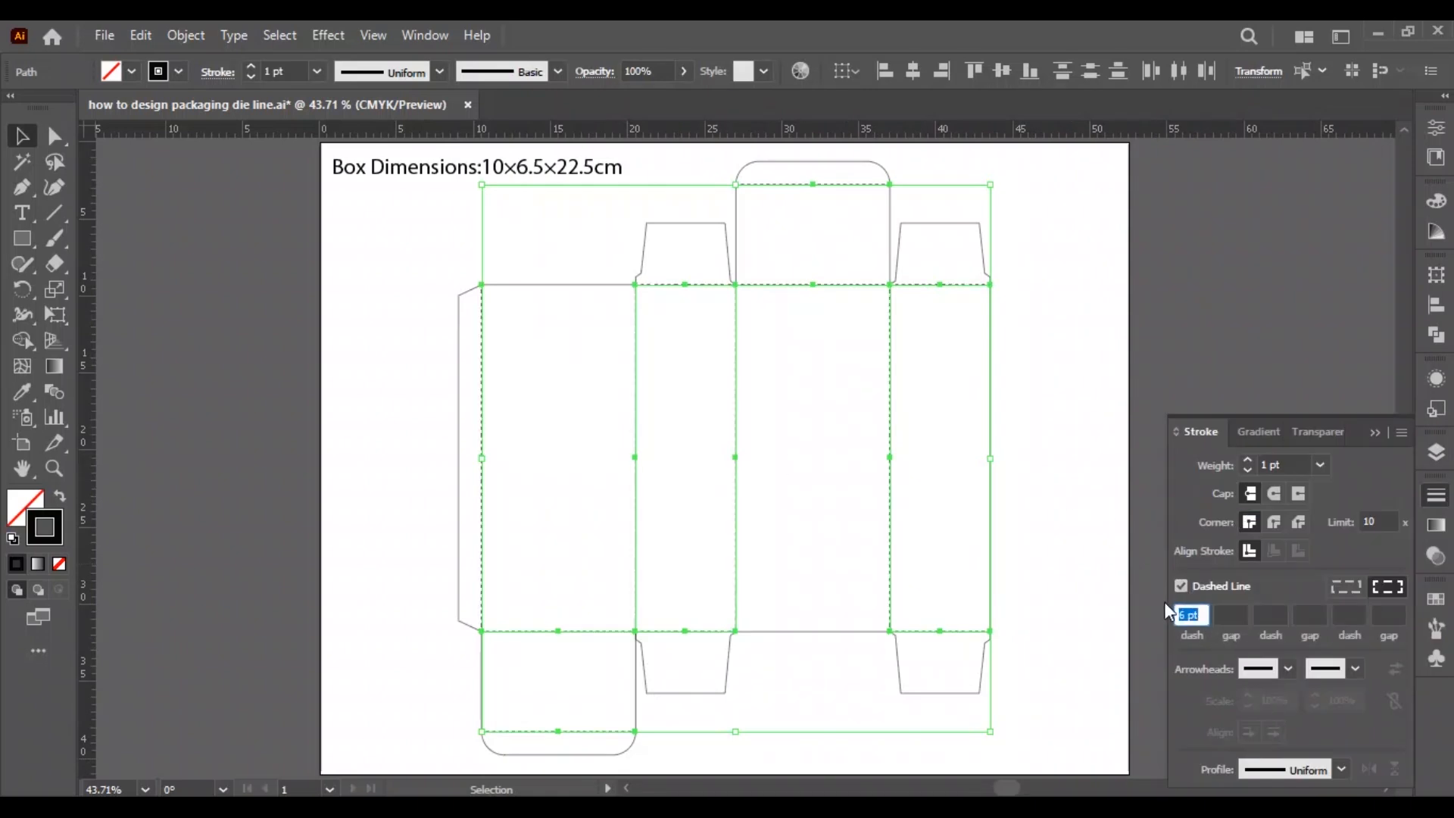
{"action": "type", "text": "7"}
{"action": "key", "text": "Return"}
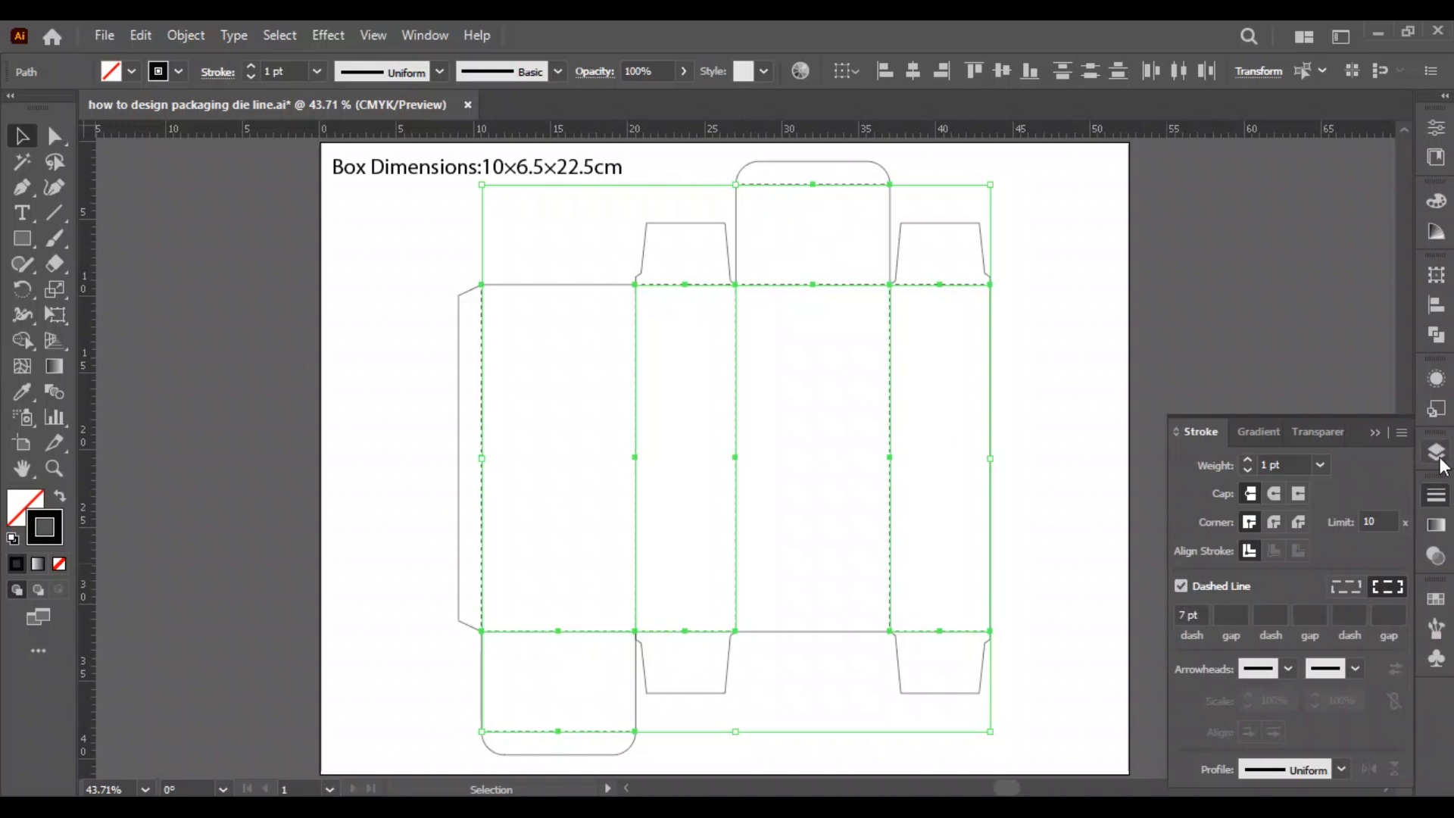
Apply a pink swatch to the stroke of the crease lines and deselect them.
{"action": "left_click", "coordinate": [1435, 600]}
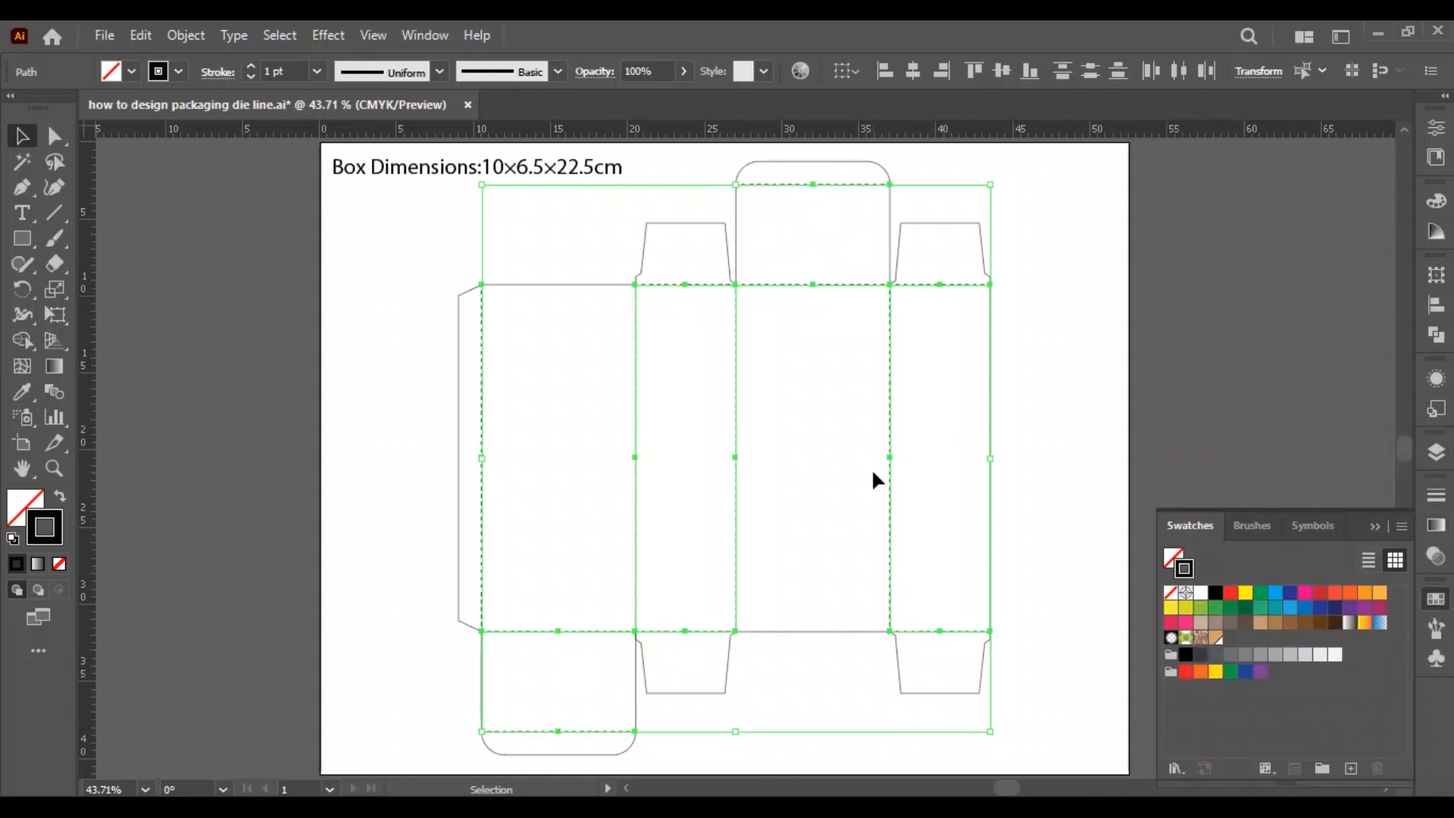
{"action": "left_click", "coordinate": [1186, 623]}
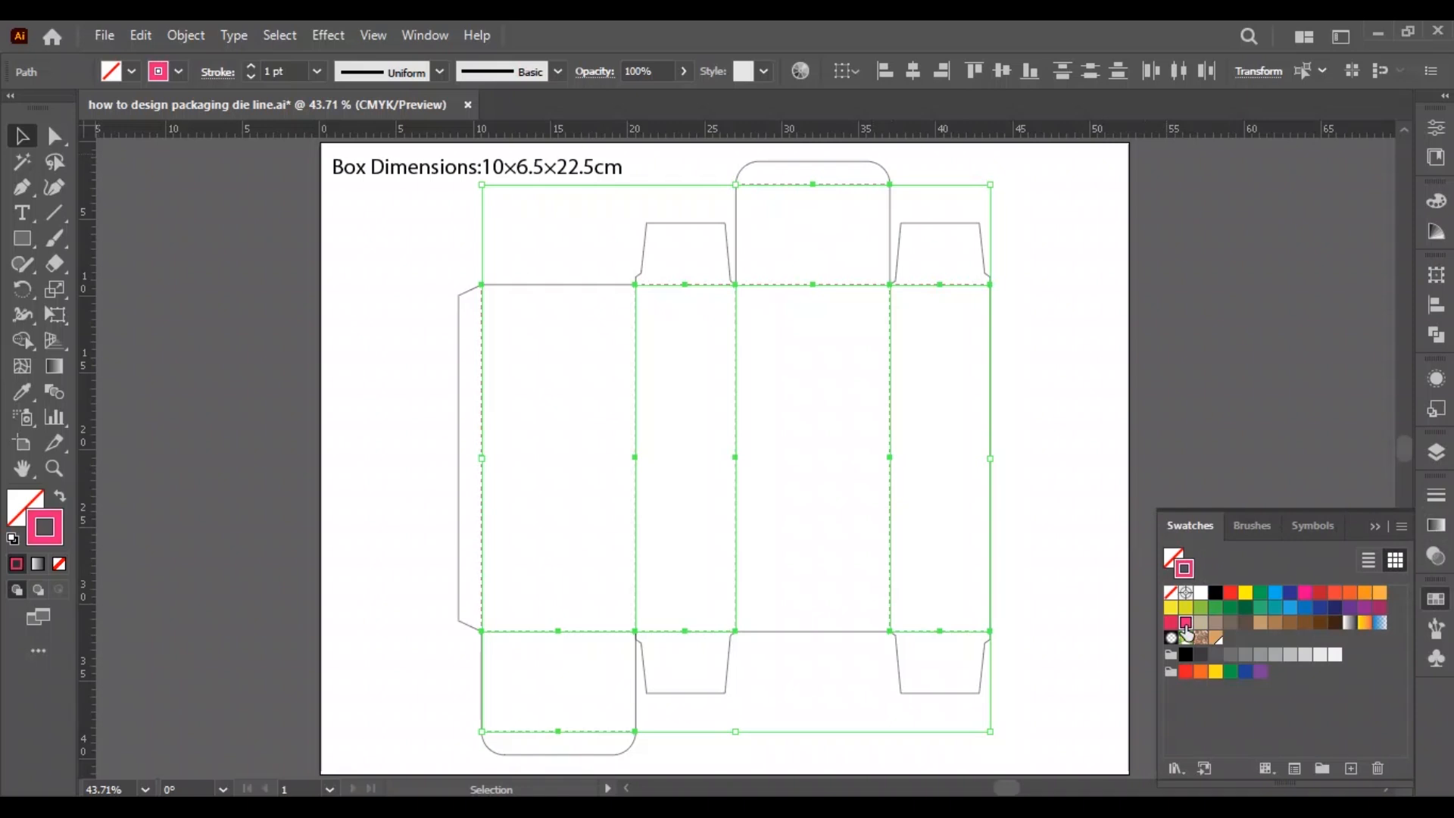
{"action": "left_click", "coordinate": [839, 492]}
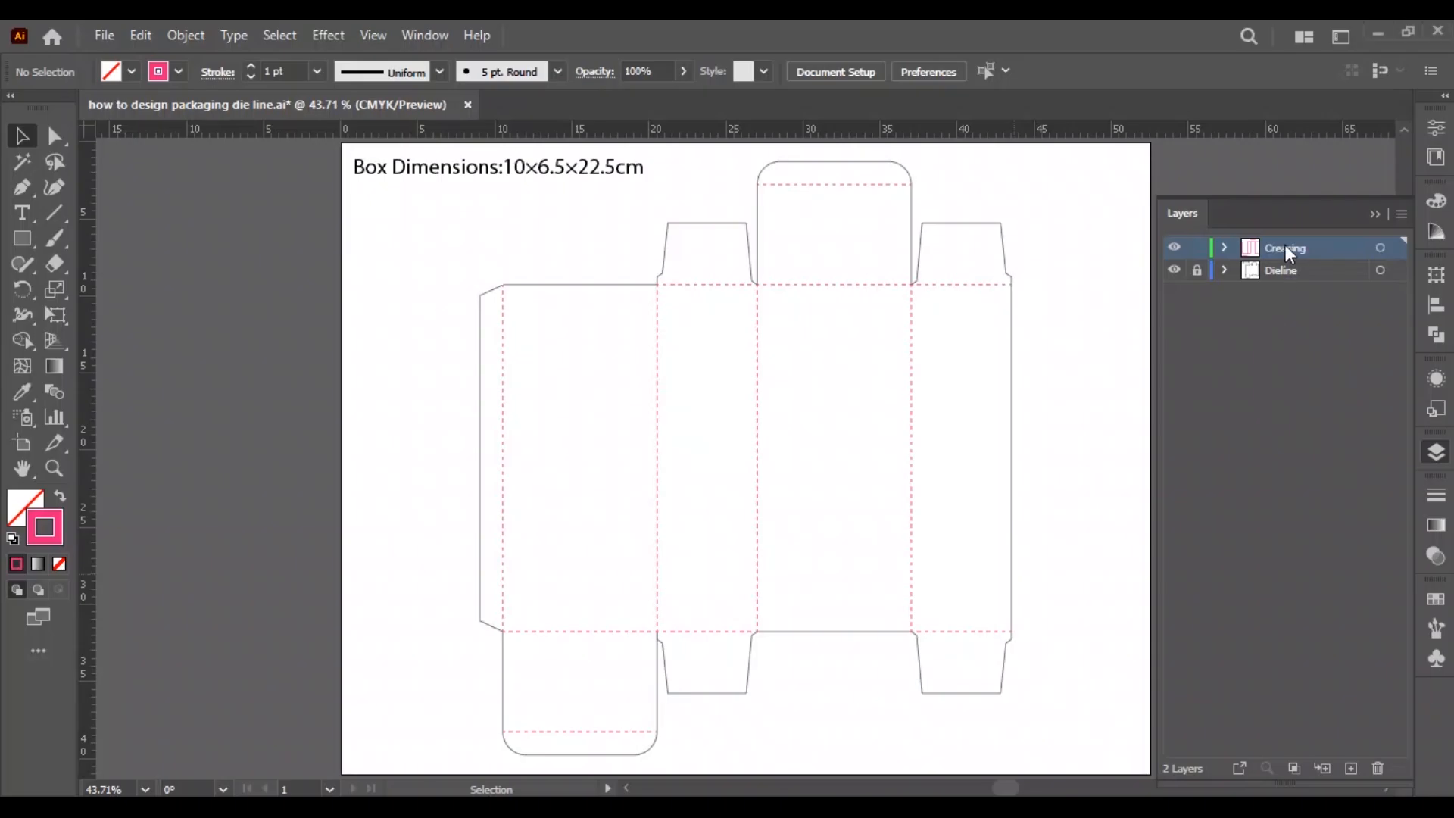
Duplicate the Dieline layer.
{"action": "left_click", "coordinate": [1285, 244]}
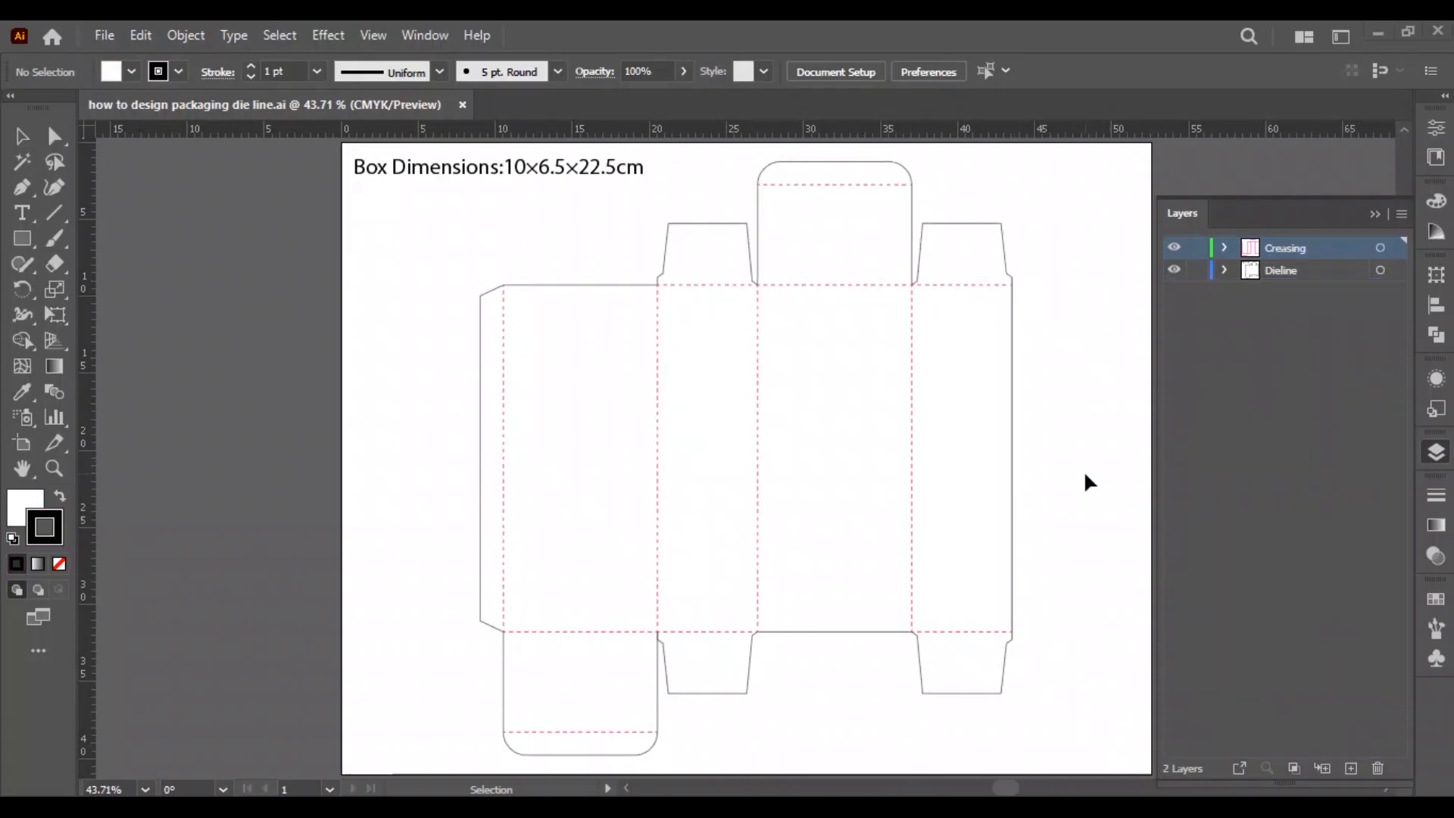
{"action": "left_click", "coordinate": [1294, 270]}
{"action": "left_click_drag", "start_coordinate": [1287, 268], "coordinate": [1353, 769]}
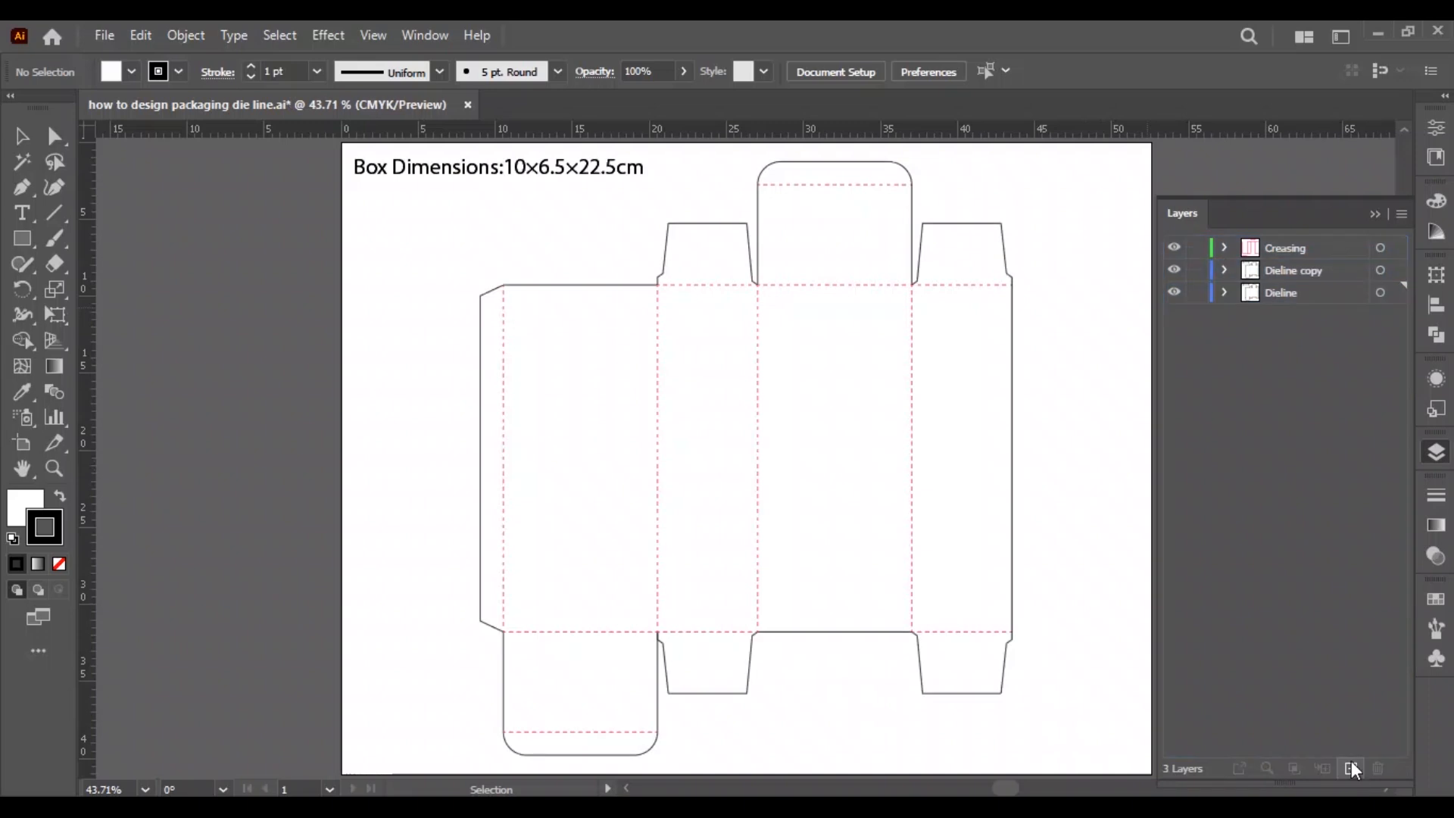
Lock and hide the Creasing and Dieline layers, placing the Dieline copy layer beneath them.
{"action": "left_click", "coordinate": [1196, 248]}
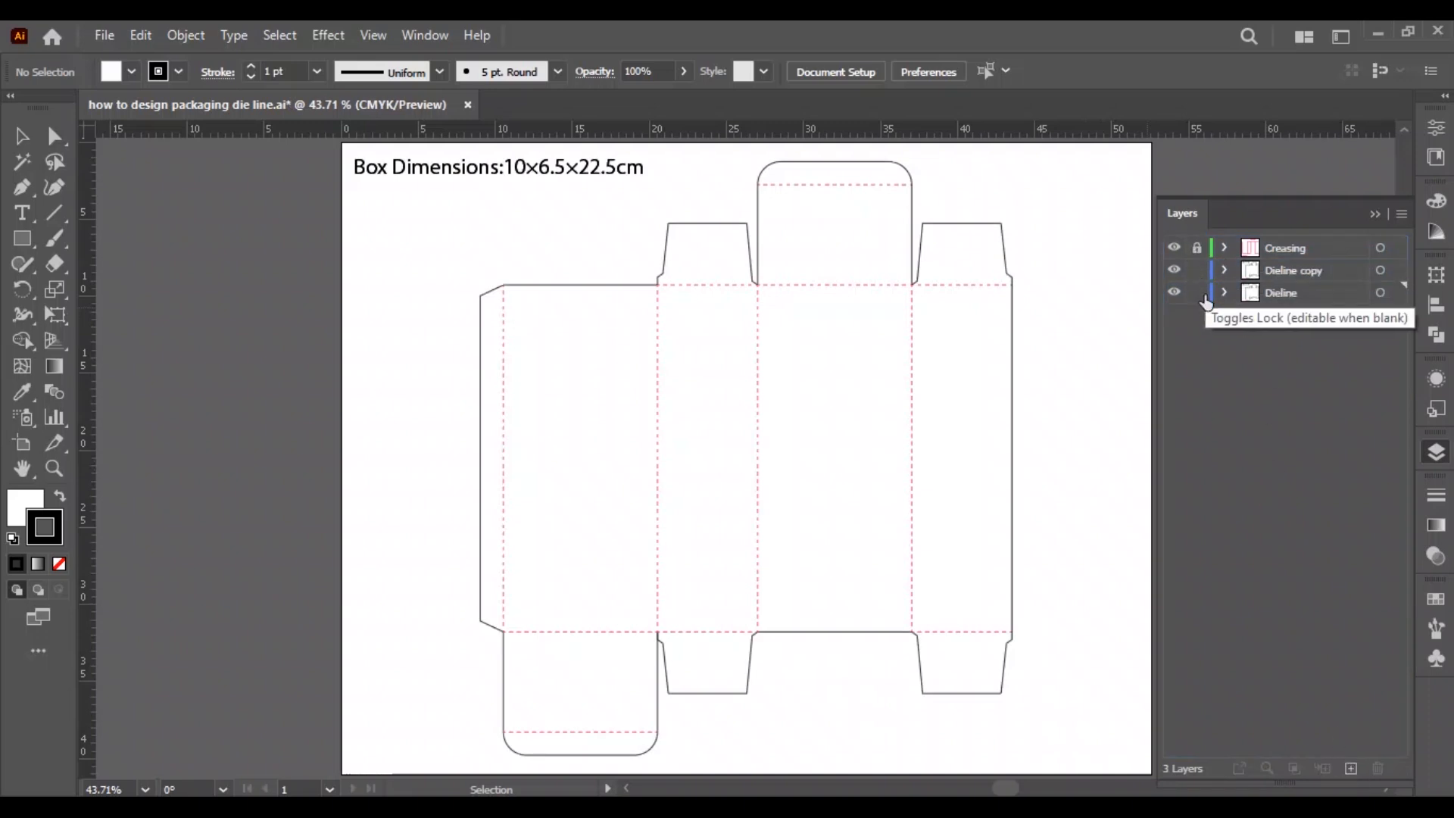
{"action": "left_click", "coordinate": [1197, 294]}
{"action": "left_click_drag", "start_coordinate": [1282, 271], "coordinate": [1286, 312]}
{"action": "left_click_drag", "start_coordinate": [1173, 249], "coordinate": [1174, 271]}
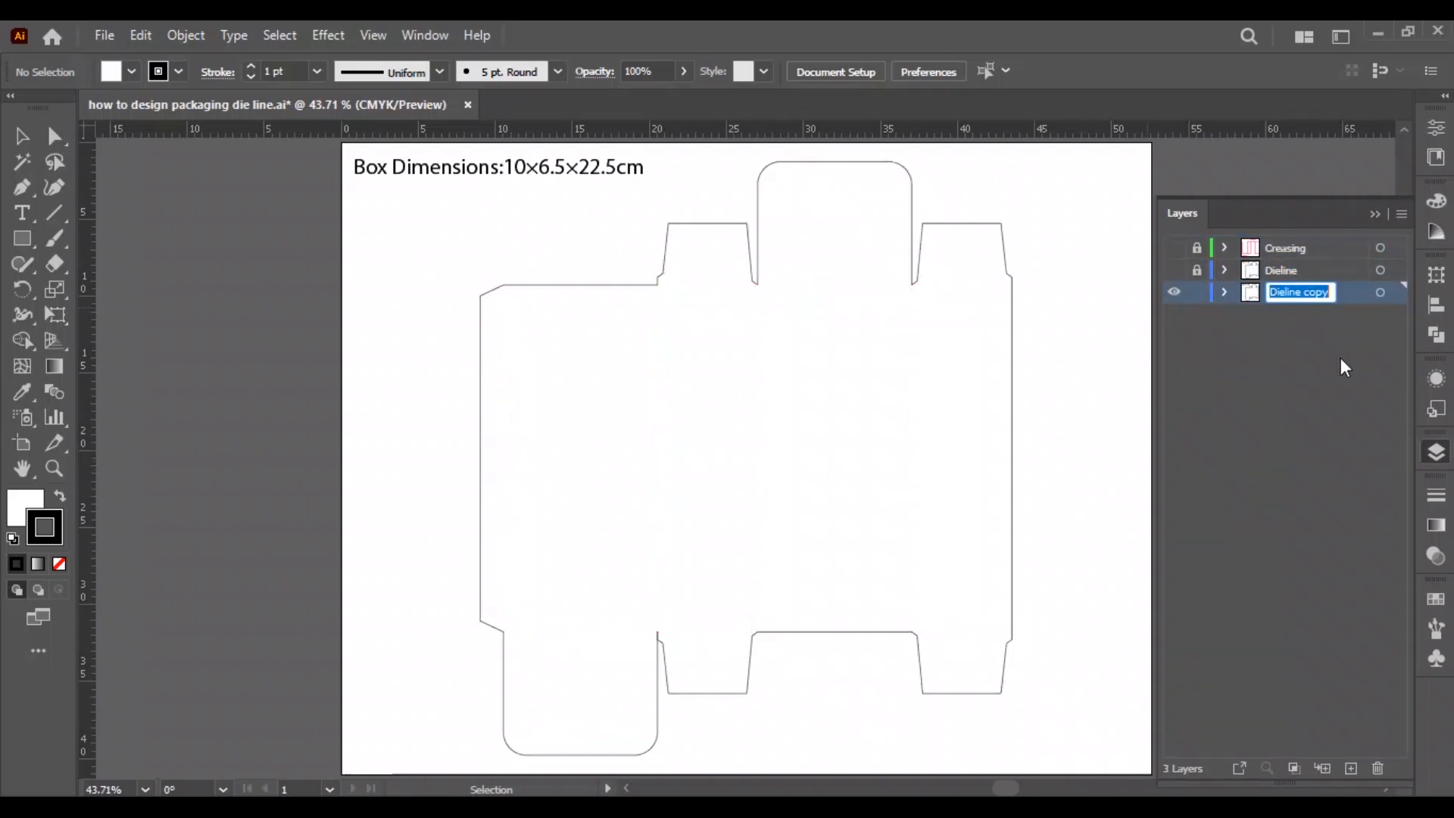
Rename the Dieline copy layer as "Bleed".
{"action": "type", "text": "Bleed"}
{"action": "key", "text": "Return"}
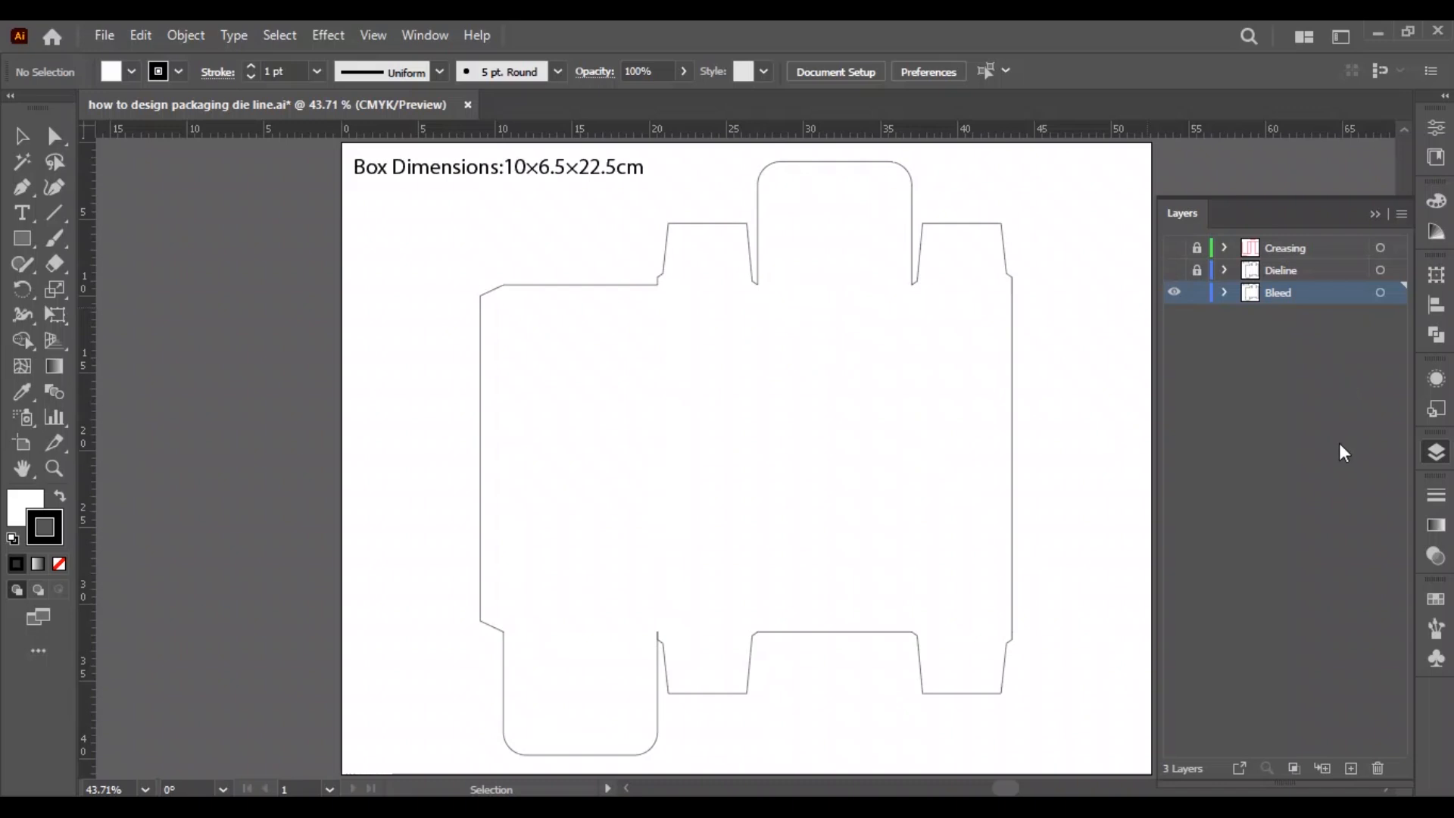
Swap the fill and stroke of all Bleed layer paths and apply an Offset Path effect of 0.25 in with round joins.
{"action": "key", "text": "ctrl+a"}
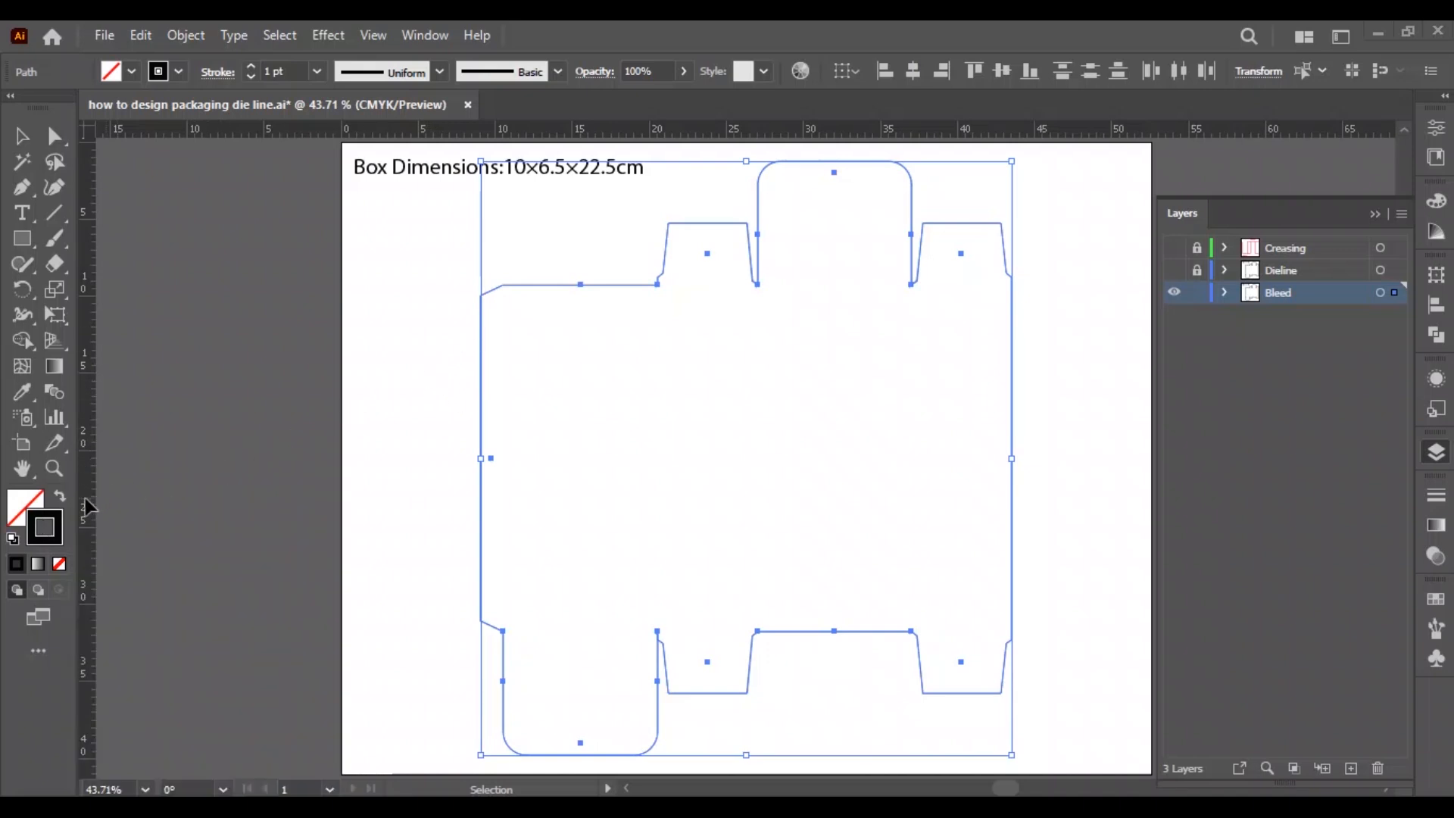
{"action": "left_click", "coordinate": [60, 496]}
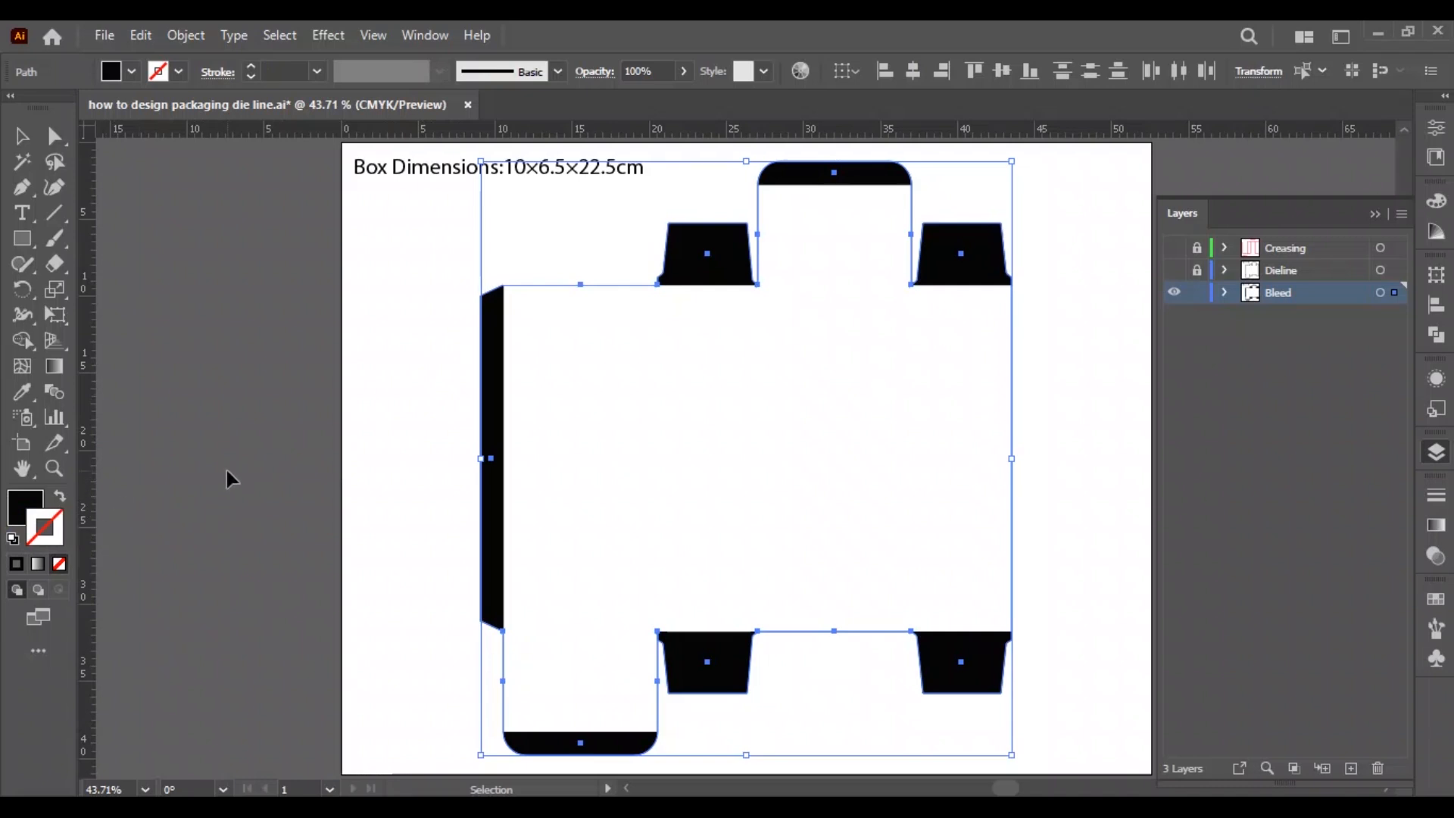
{"action": "left_click", "coordinate": [327, 36]}
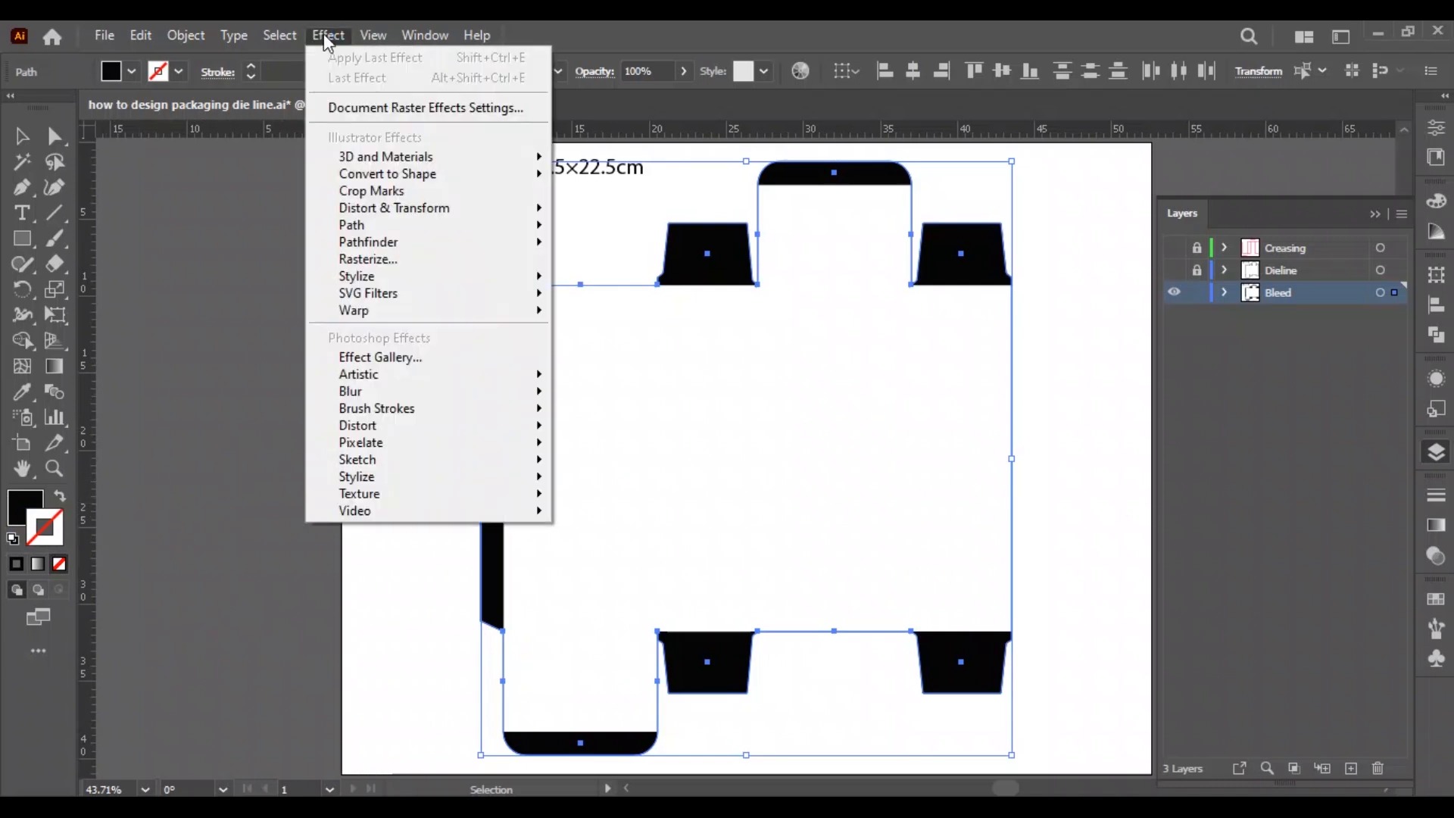
{"action": "mouse_move", "coordinate": [371, 225]}
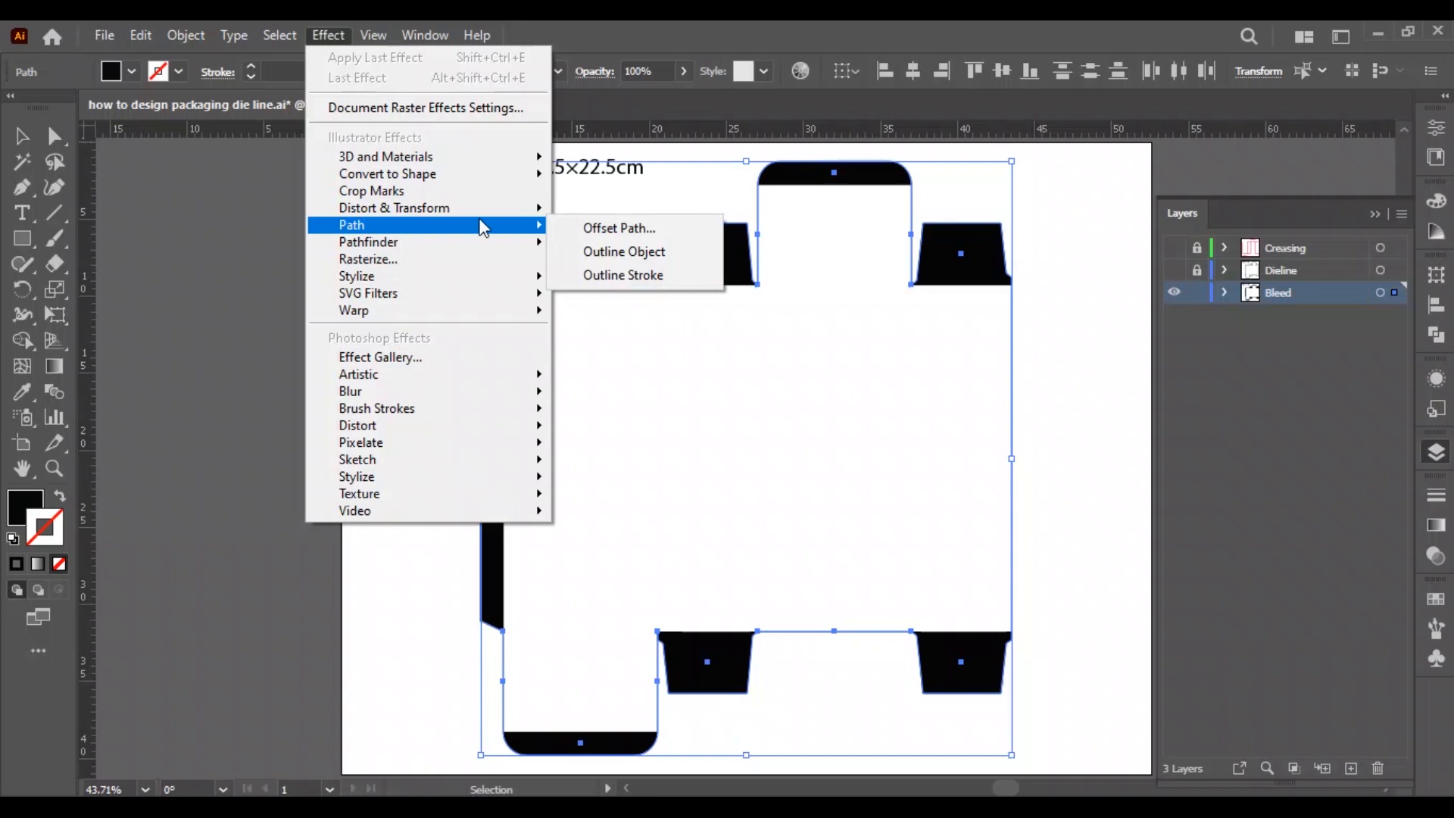
{"action": "left_click", "coordinate": [609, 227]}
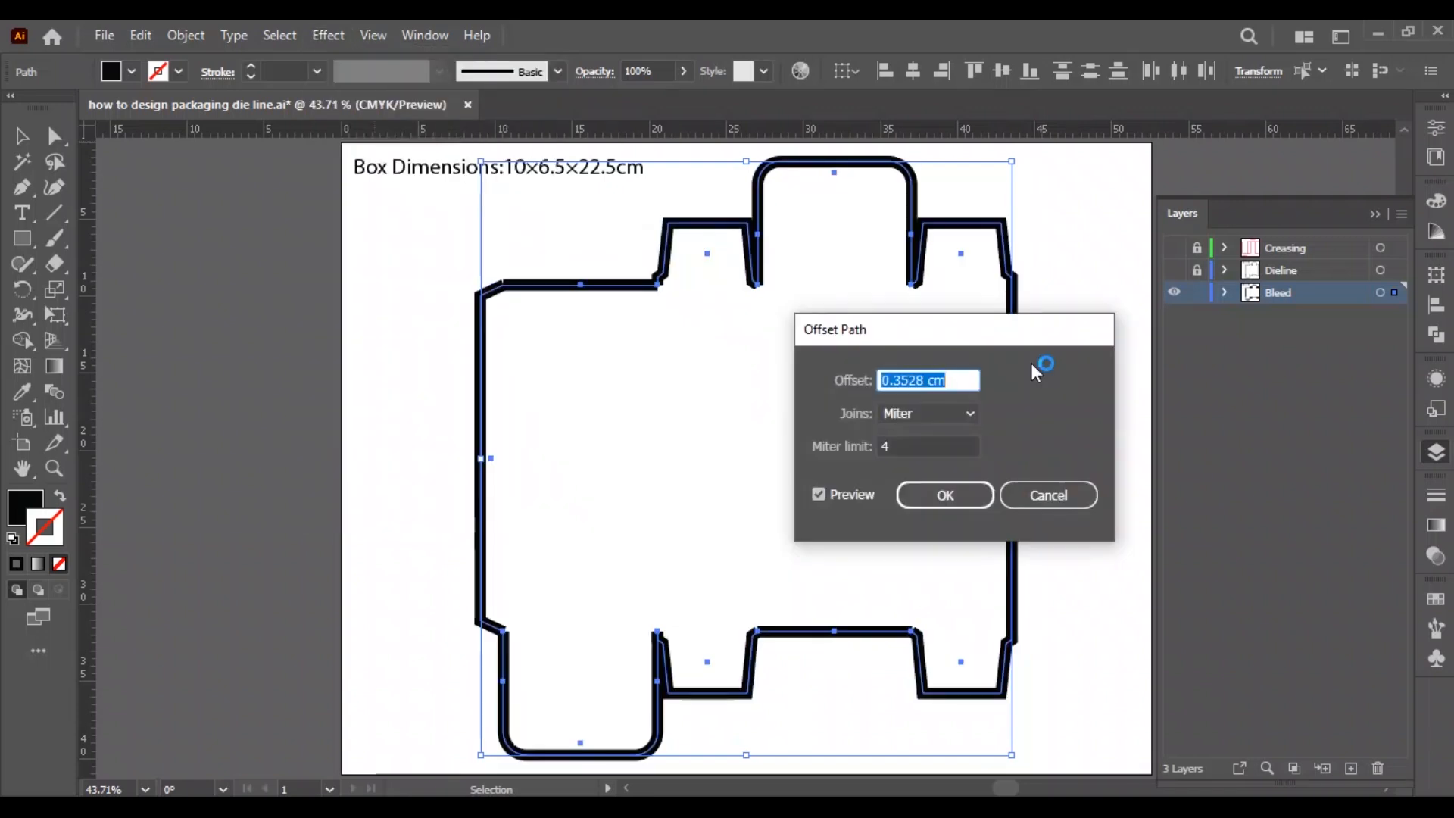
{"action": "type", "text": "0.25"}
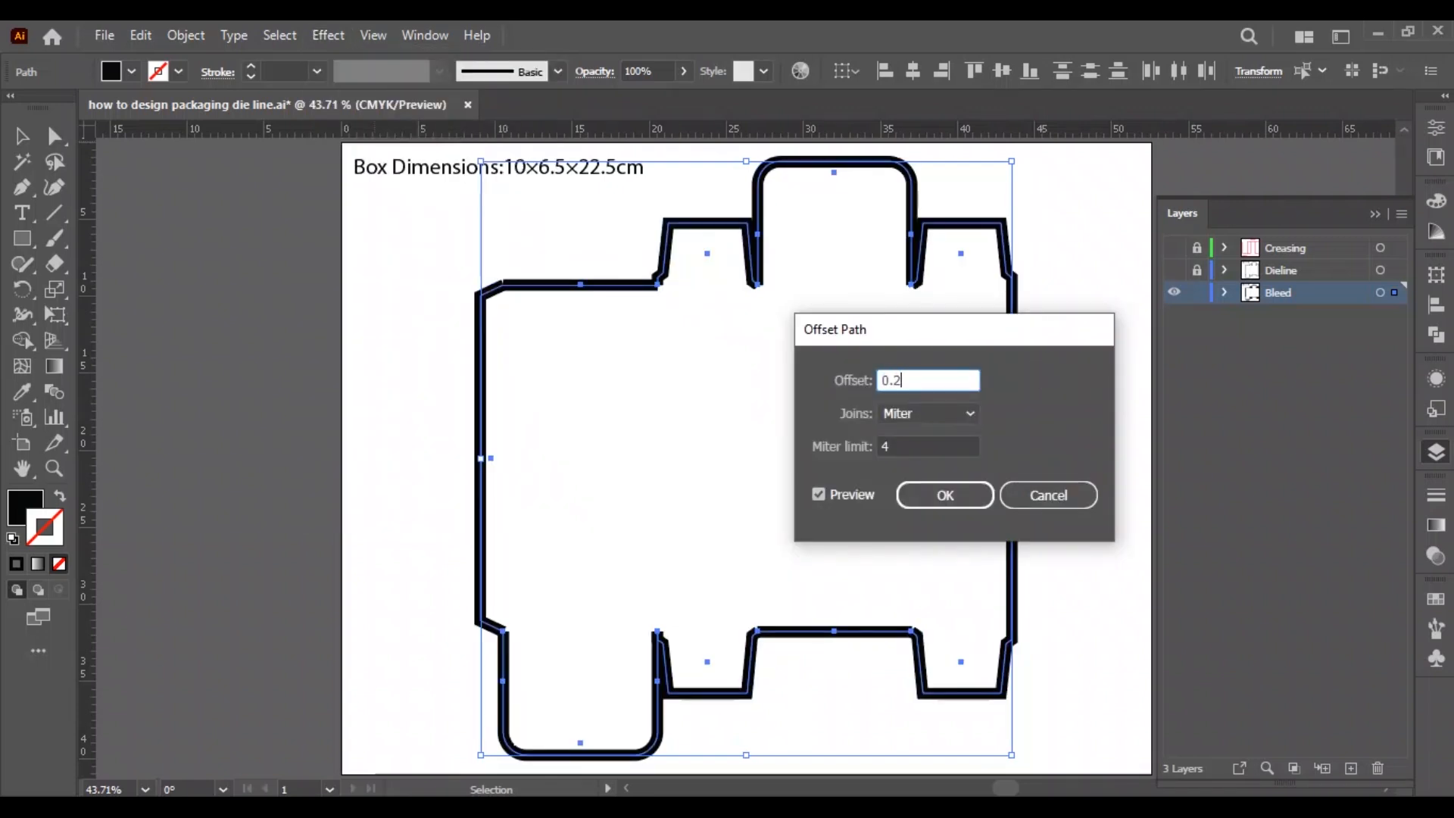
{"action": "left_click", "coordinate": [947, 415]}
{"action": "left_click", "coordinate": [940, 464]}
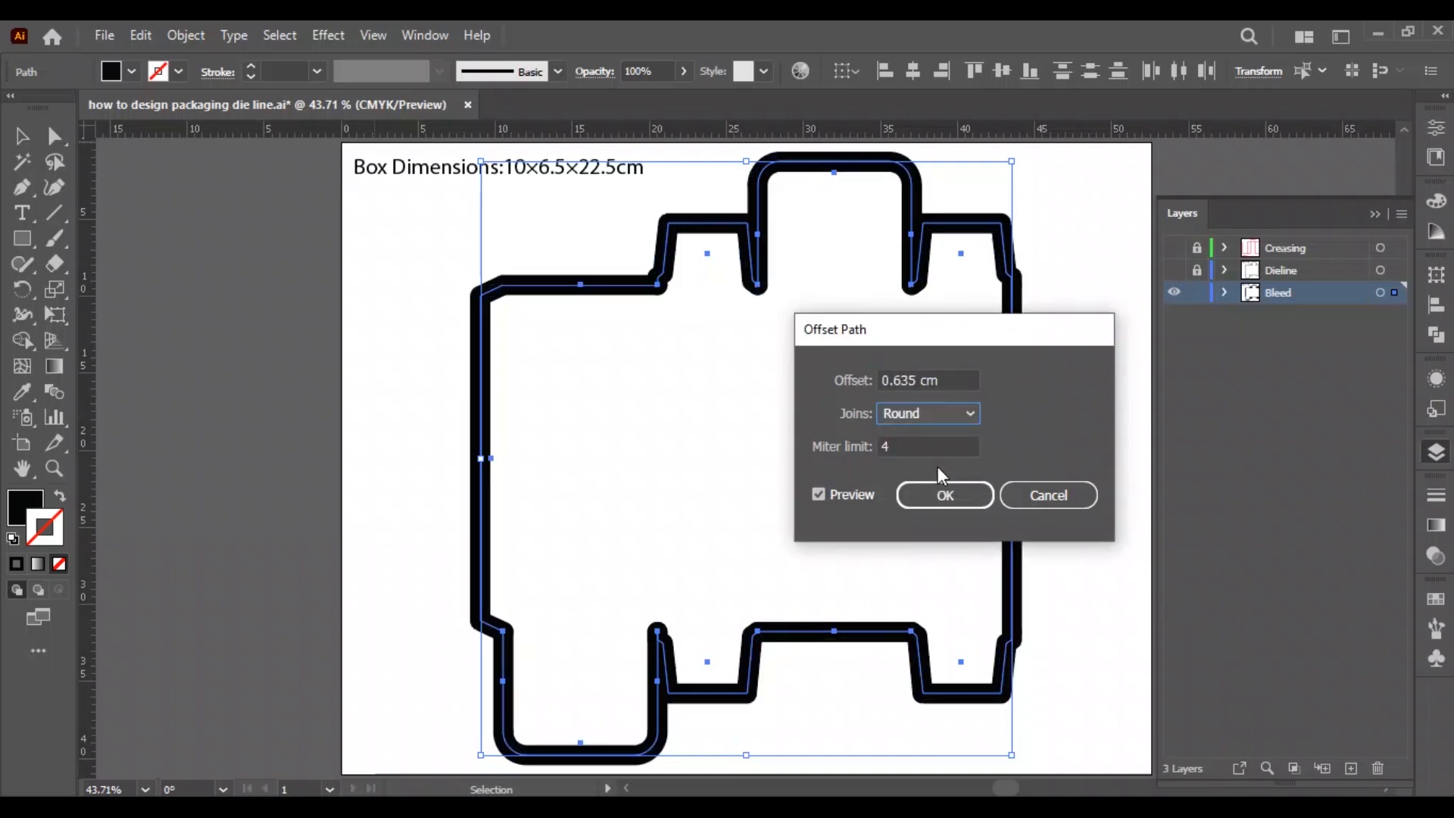
{"action": "left_click", "coordinate": [947, 493]}
{"action": "left_click", "coordinate": [786, 456]}
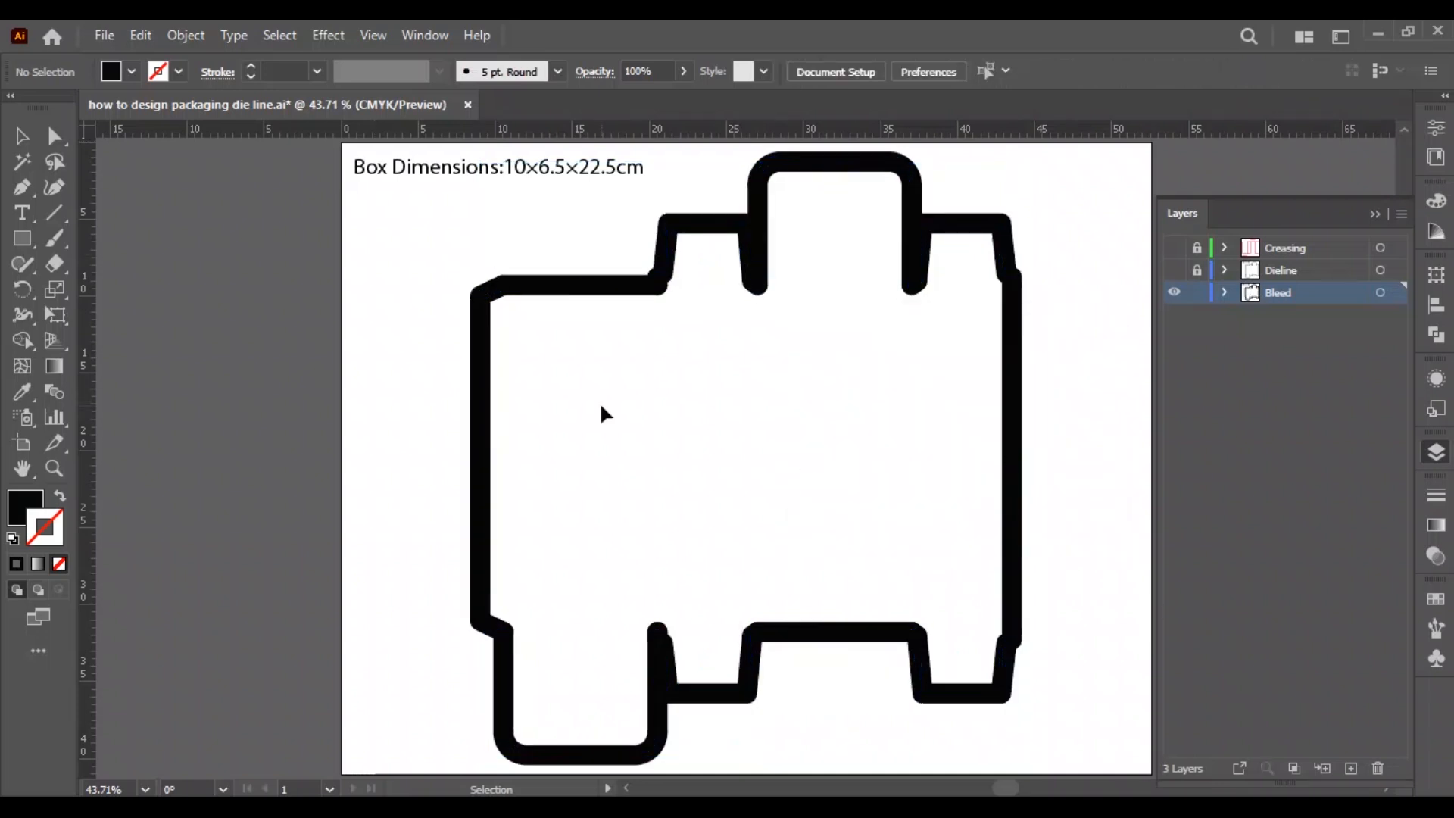
Expand the appearance of all the offset bleed paths and unite them into one outline.
{"action": "key", "text": "ctrl+a"}
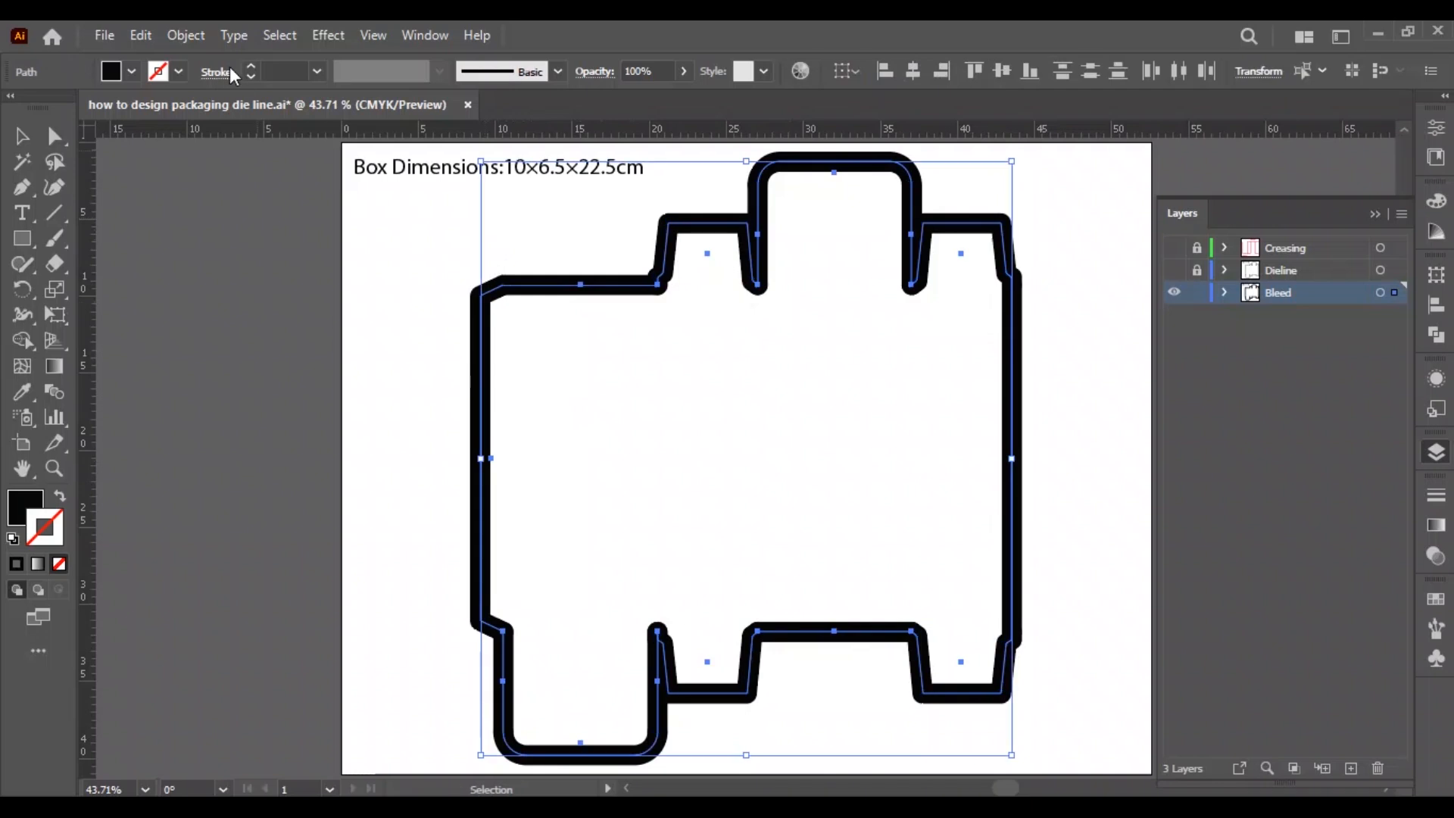
{"action": "left_click", "coordinate": [185, 35]}
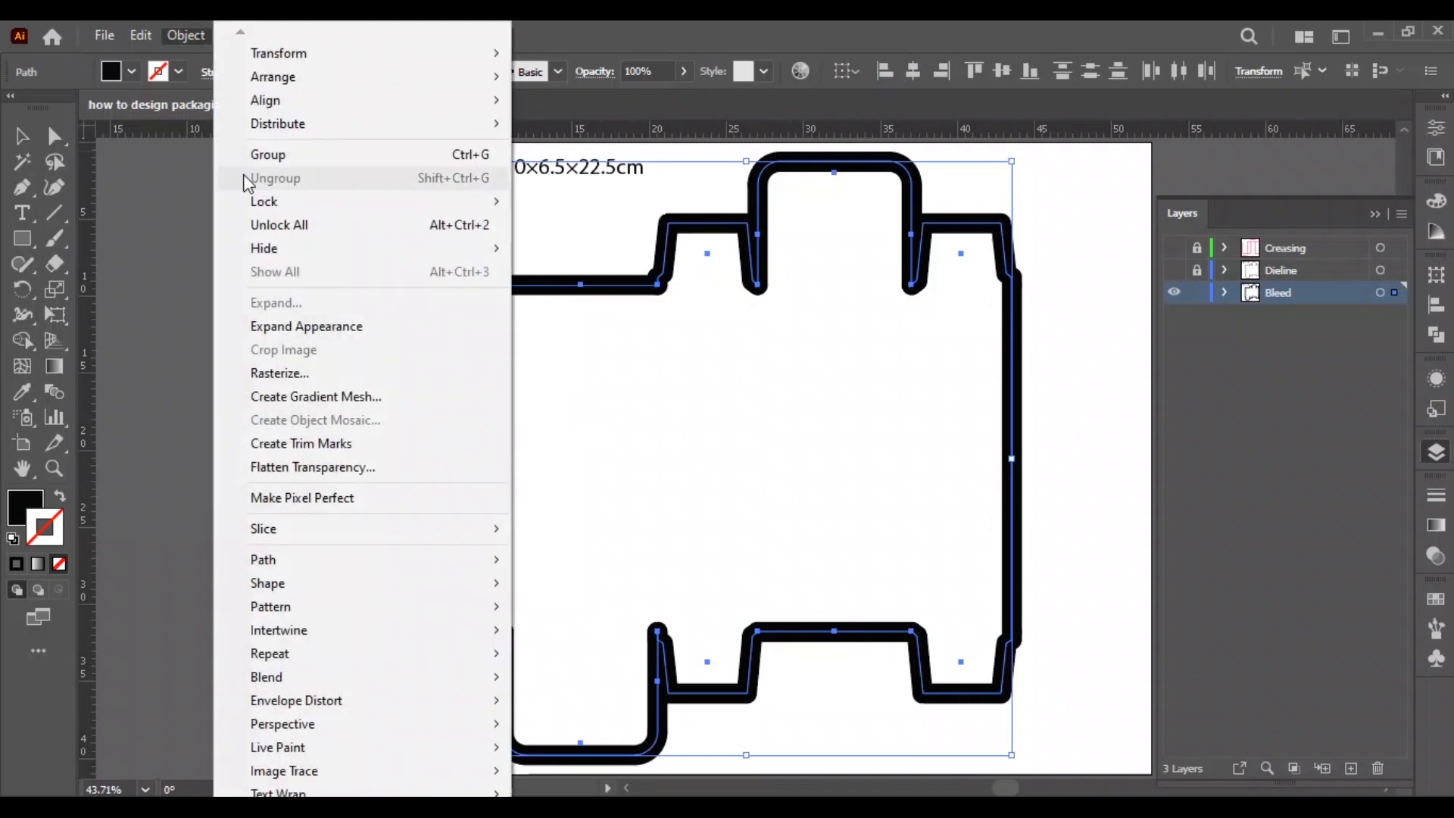
{"action": "left_click", "coordinate": [294, 326]}
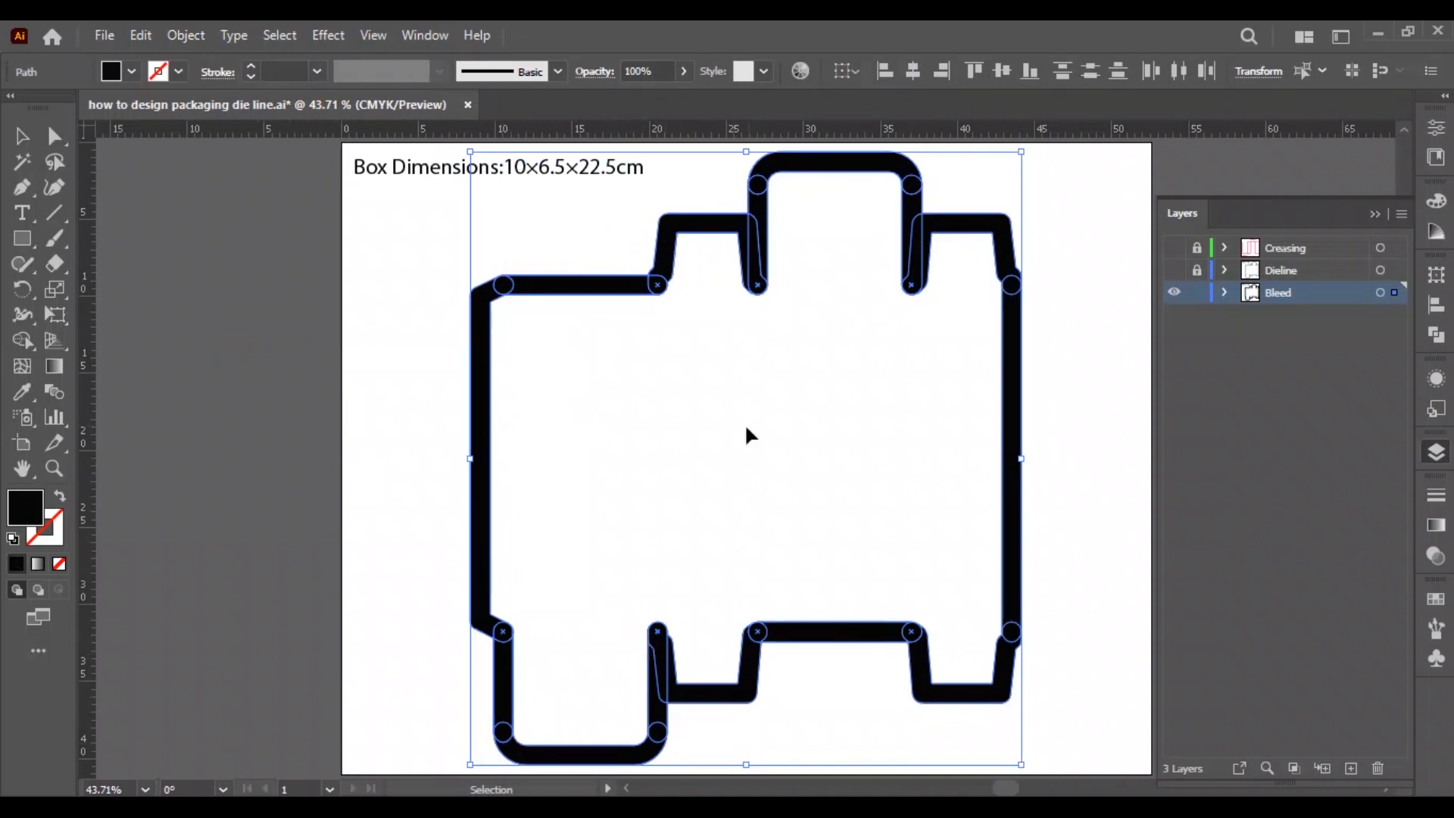
{"action": "left_click", "coordinate": [1436, 333]}
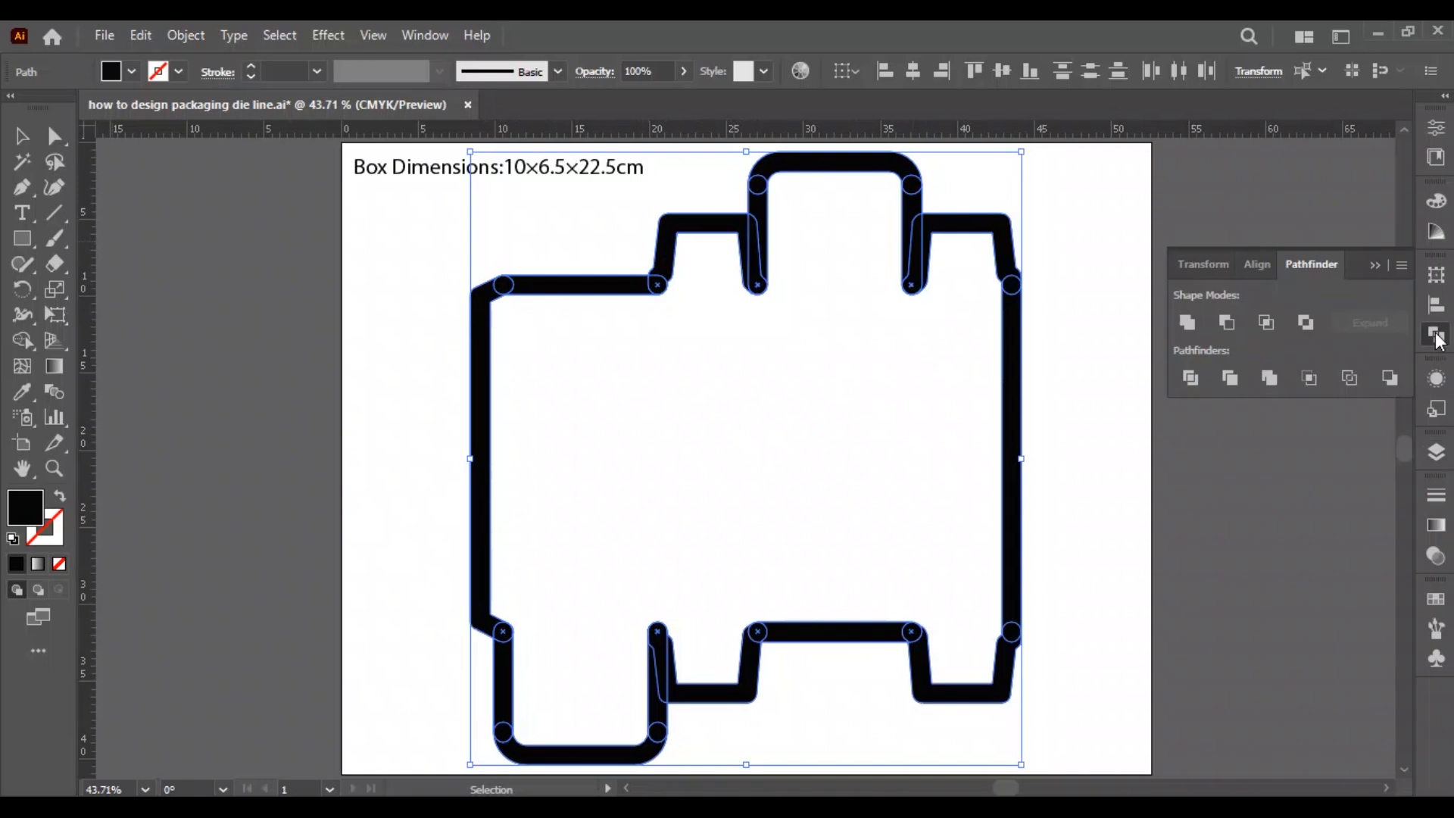
{"action": "left_click", "coordinate": [1186, 323]}
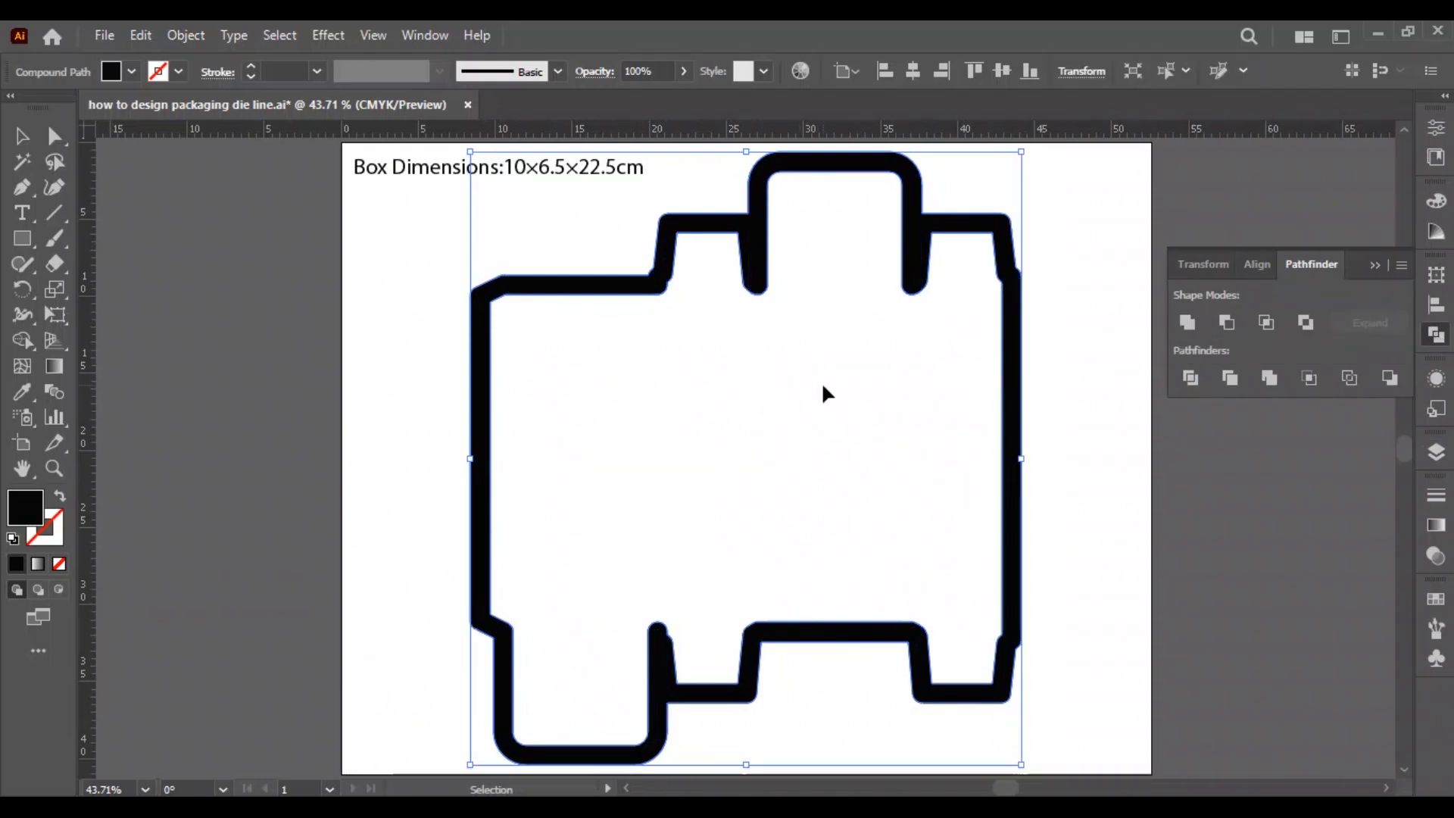
Try to merge the bleed outline and its interior into one solid shape with the Shape Builder tool.
{"action": "key", "text": "shift+m"}
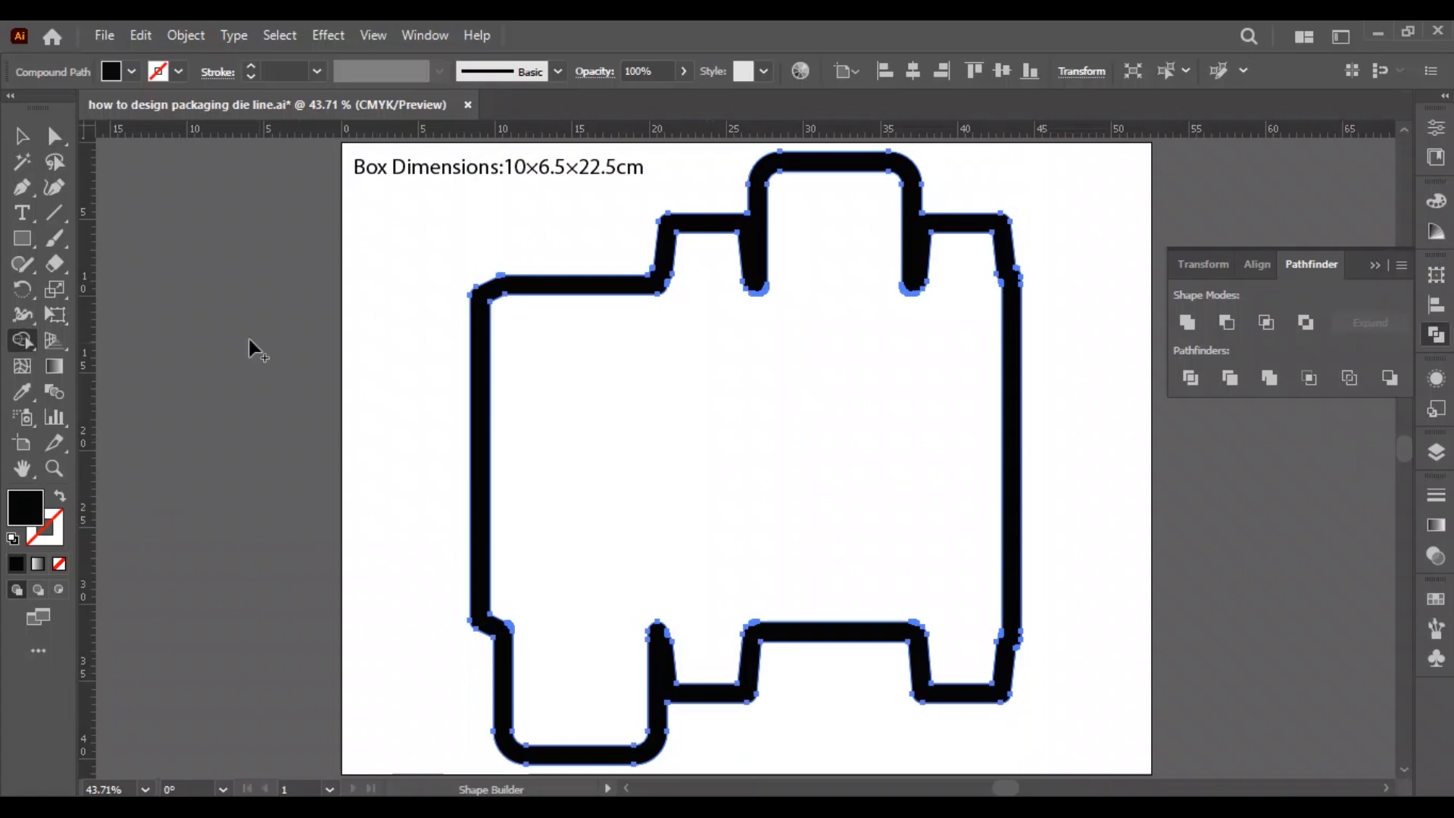
{"action": "mouse_move", "coordinate": [405, 403]}
{"action": "left_mouse_down"}
{"action": "mouse_move", "coordinate": [958, 425]}
{"action": "mouse_move", "coordinate": [1053, 442]}
{"action": "mouse_move", "coordinate": [1053, 475]}
{"action": "left_mouse_up"}
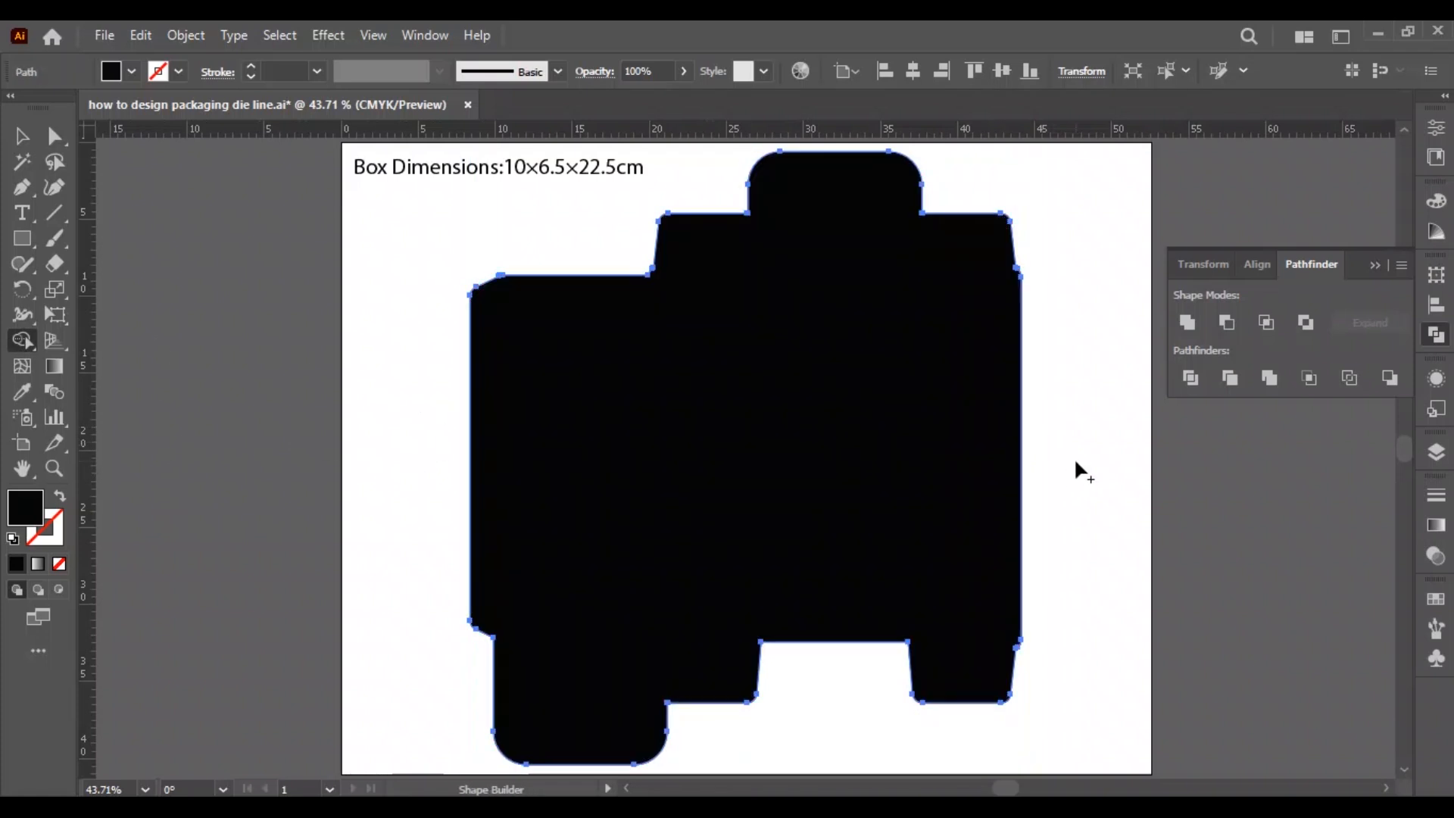
{"action": "key", "text": "ctrl+z"}
{"action": "key", "text": "v"}
Release the bleed outline's compound path and unite the resulting paths into one solid shape.
{"action": "right_click", "coordinate": [768, 433]}
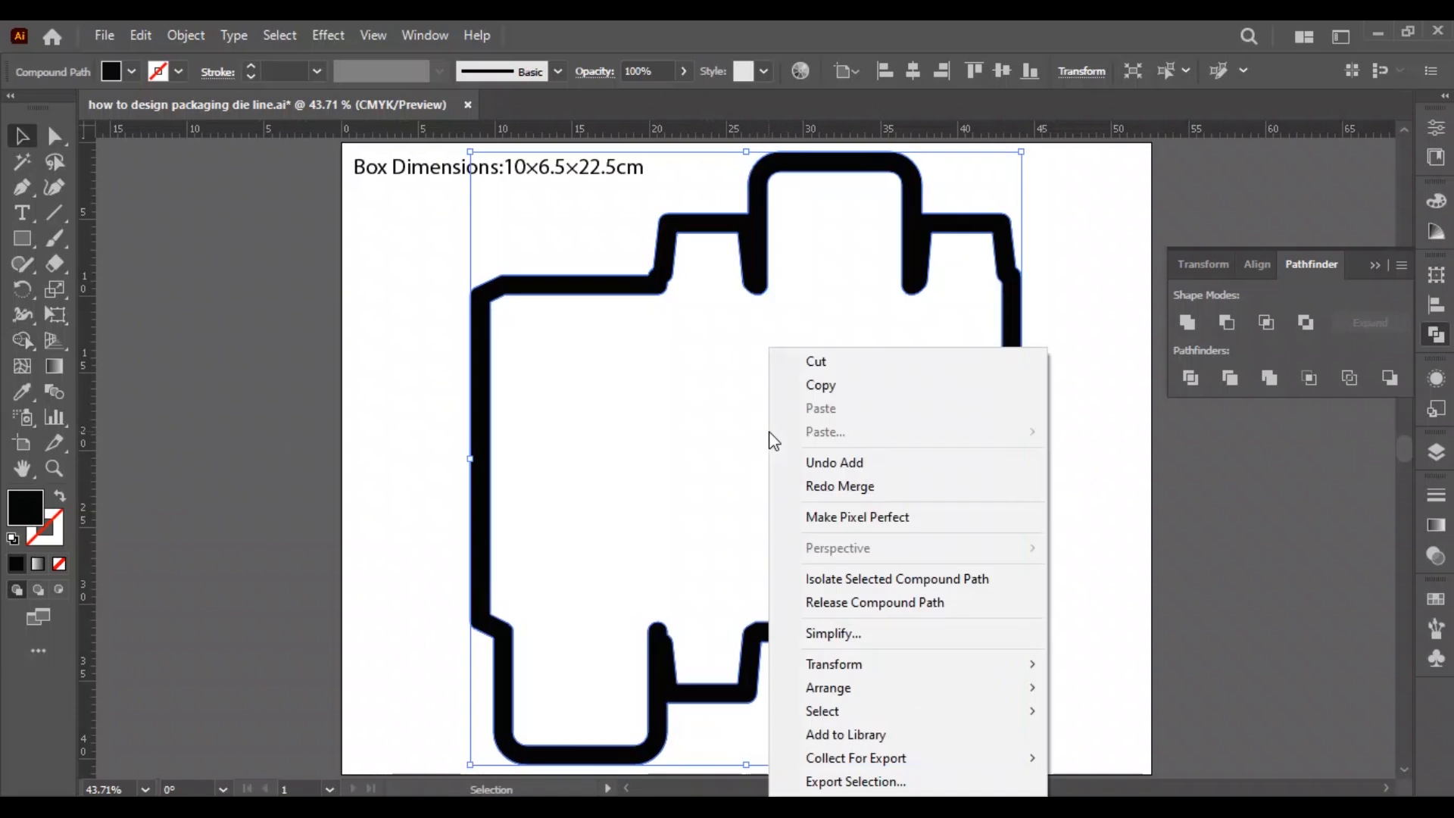
{"action": "left_click", "coordinate": [850, 601]}
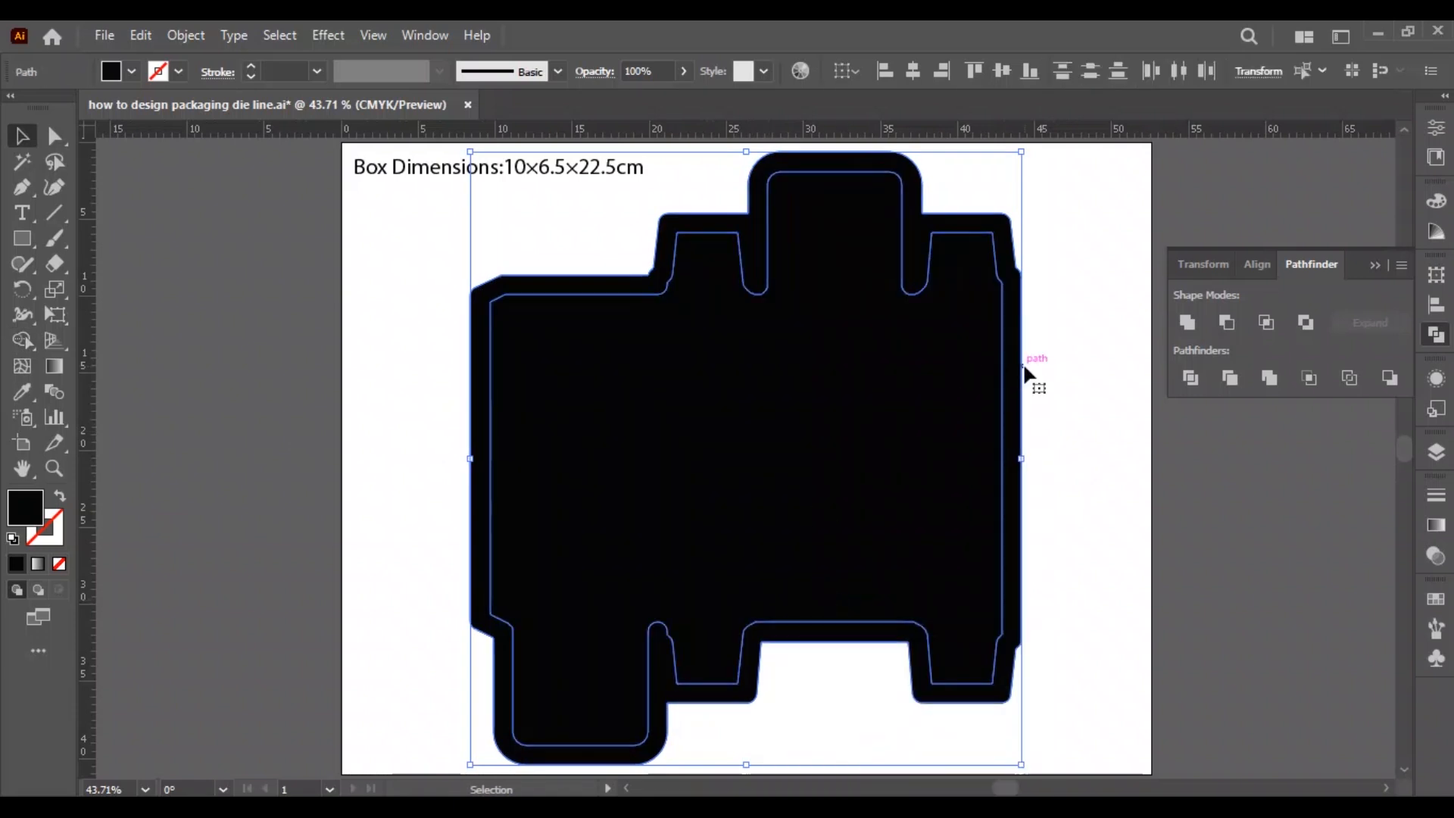
{"action": "left_click", "coordinate": [1186, 324]}
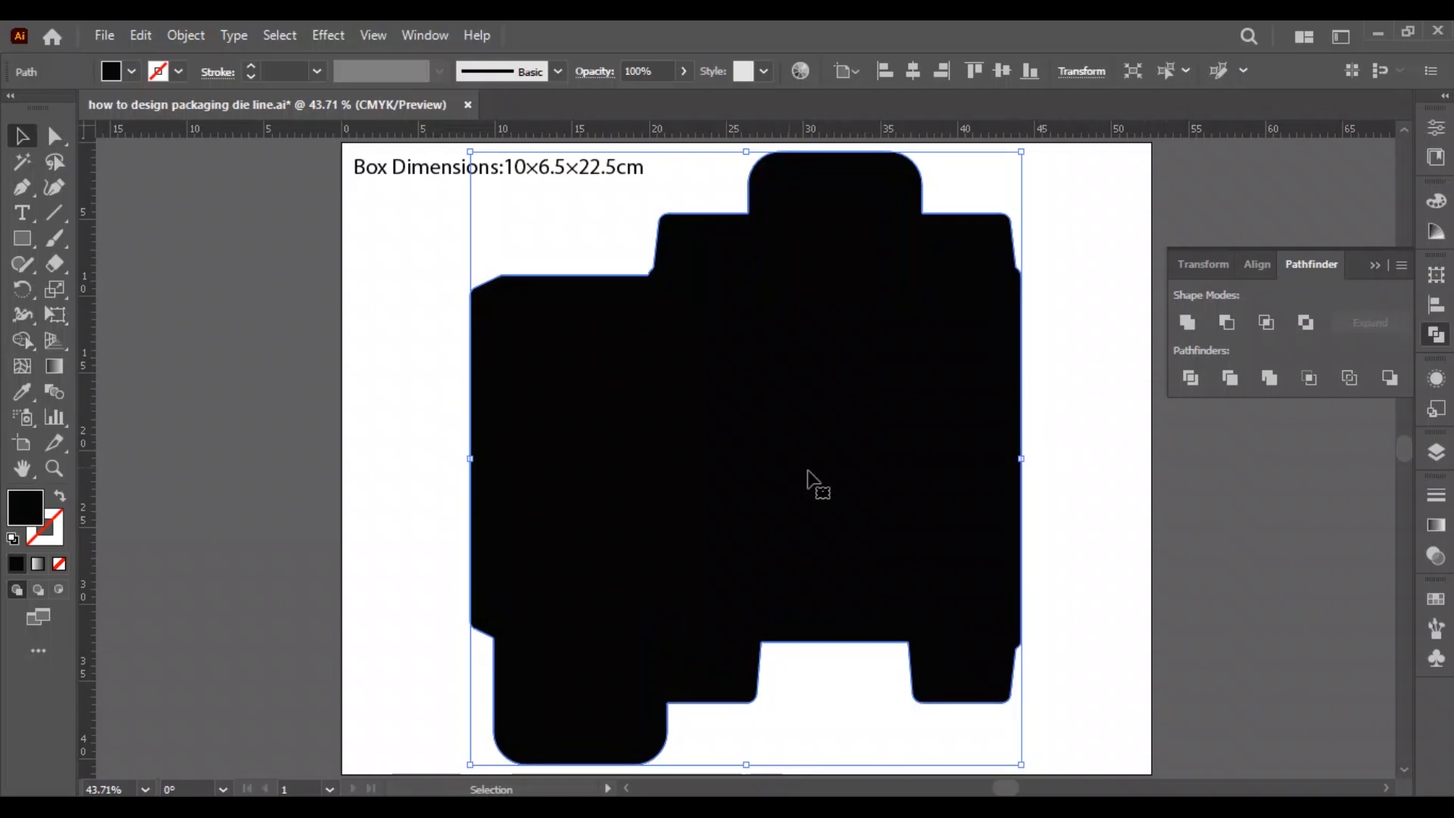
Fill the solid bleed shape with a light pink colour.
{"action": "double_click", "coordinate": [25, 507]}
{"action": "left_click", "coordinate": [516, 375]}
{"action": "left_click_drag", "start_coordinate": [516, 374], "coordinate": [525, 290]}
{"action": "key", "text": "Return"}
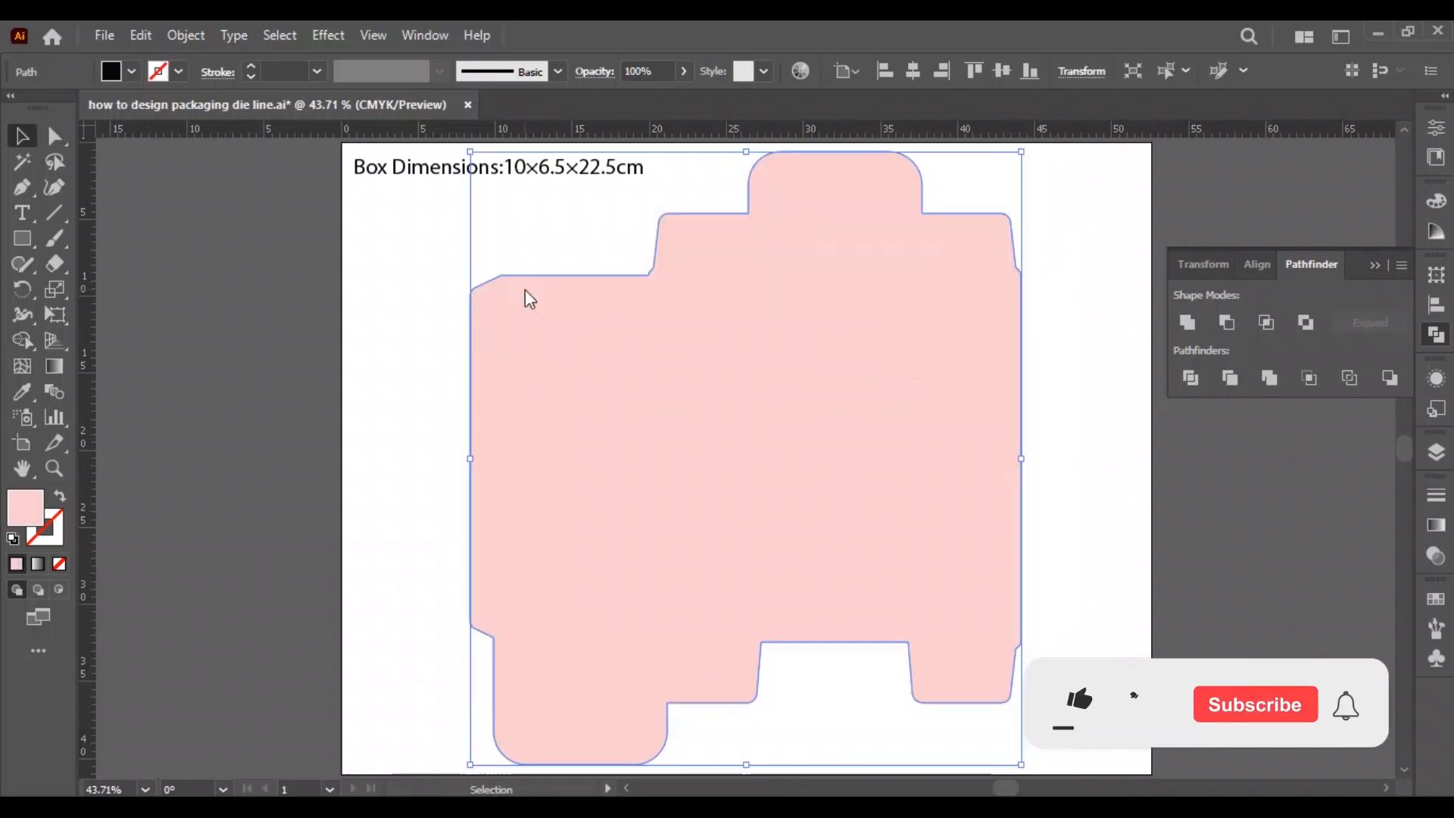
Show the Dieline and Creasing layers over the bleed shape and deselect it.
{"action": "key", "text": "F7"}
{"action": "left_click", "coordinate": [1174, 270]}
{"action": "left_click", "coordinate": [1174, 248]}
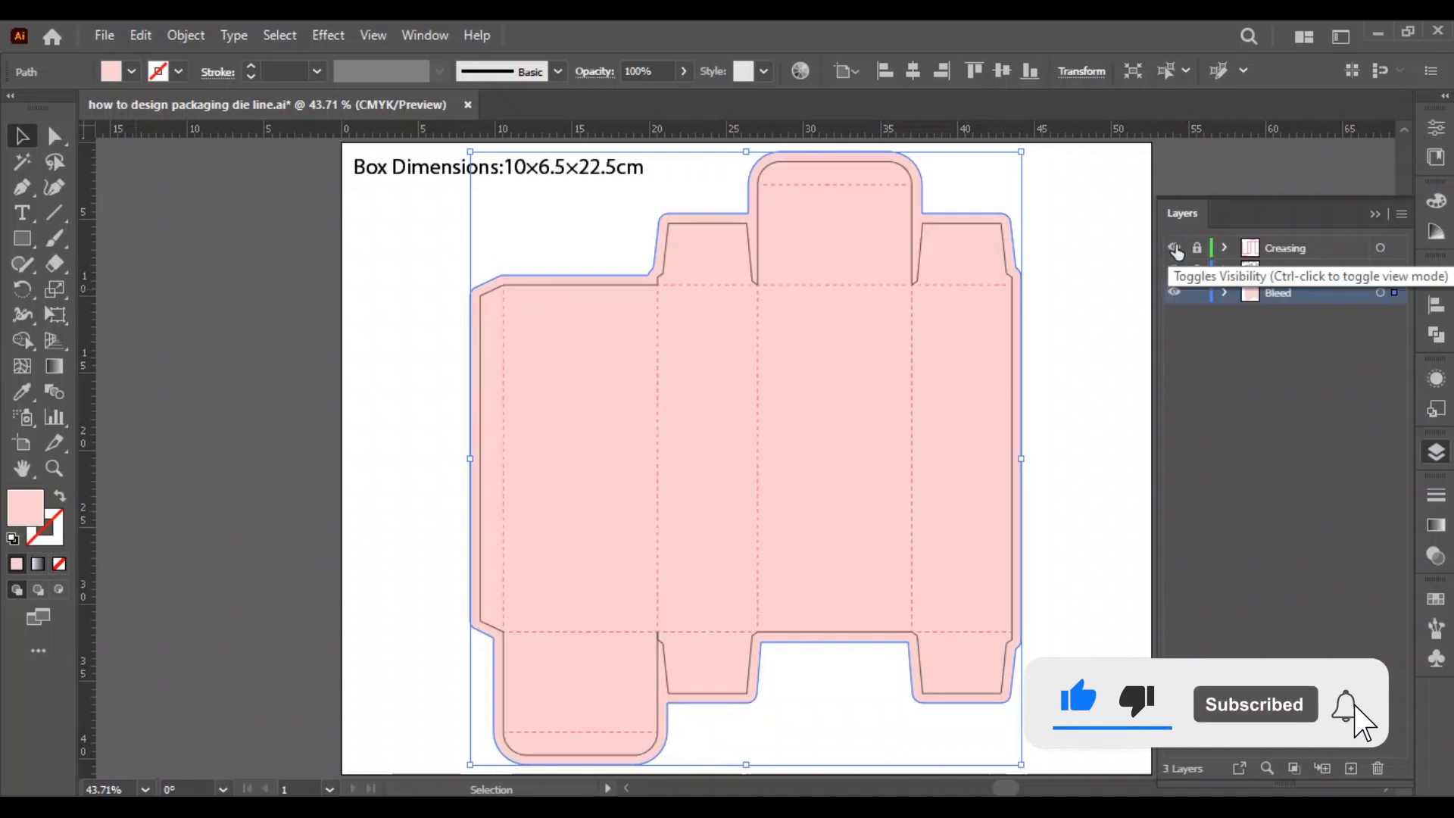
{"action": "left_click", "coordinate": [1110, 343]}
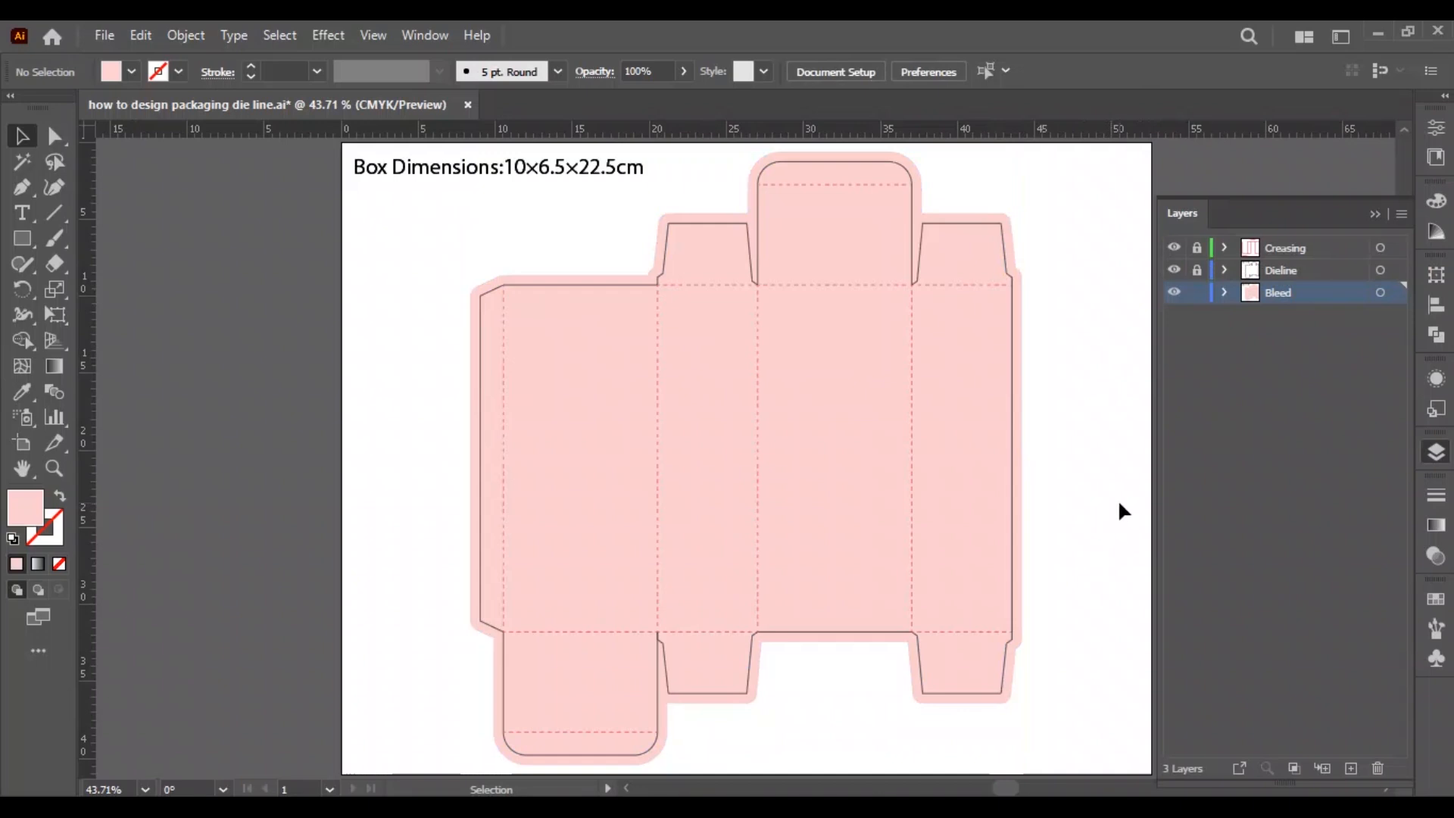